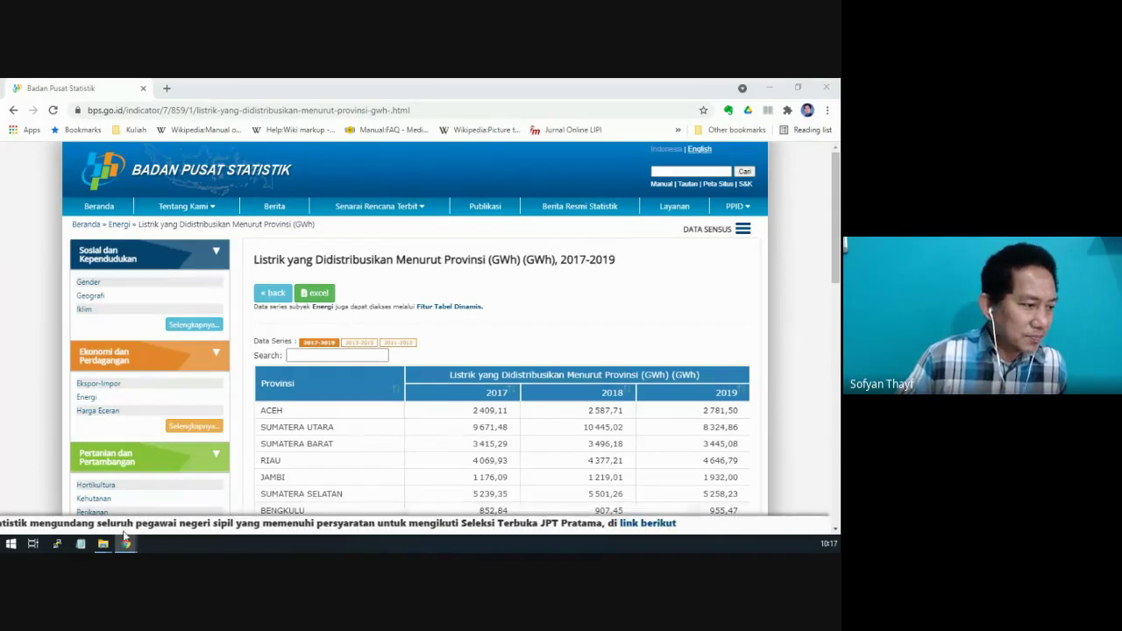
Close the Document Recovery pane and enable editing of the Praktikum 8 workbook
mouse_move(103, 544)
mouse_move(134, 504)
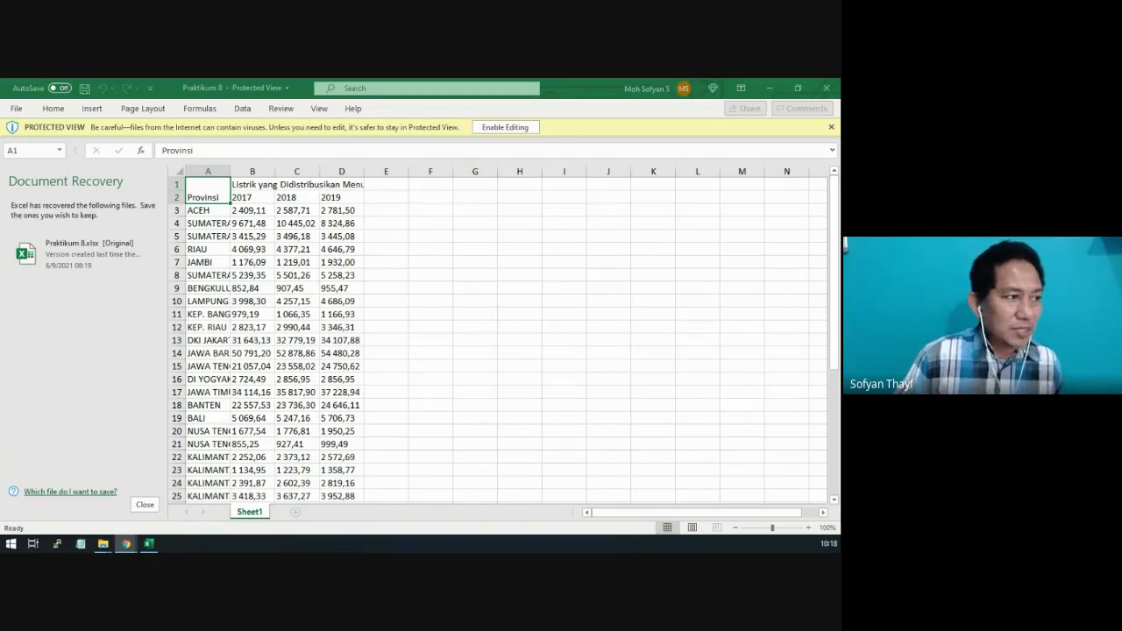
left_click(145, 505)
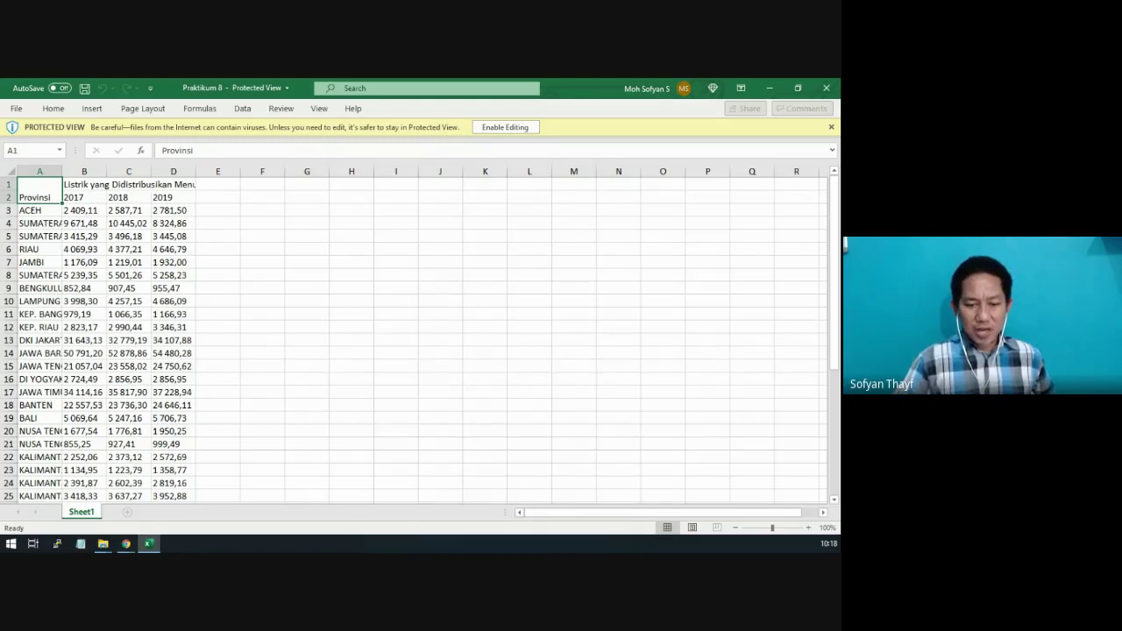
left_click(126, 544)
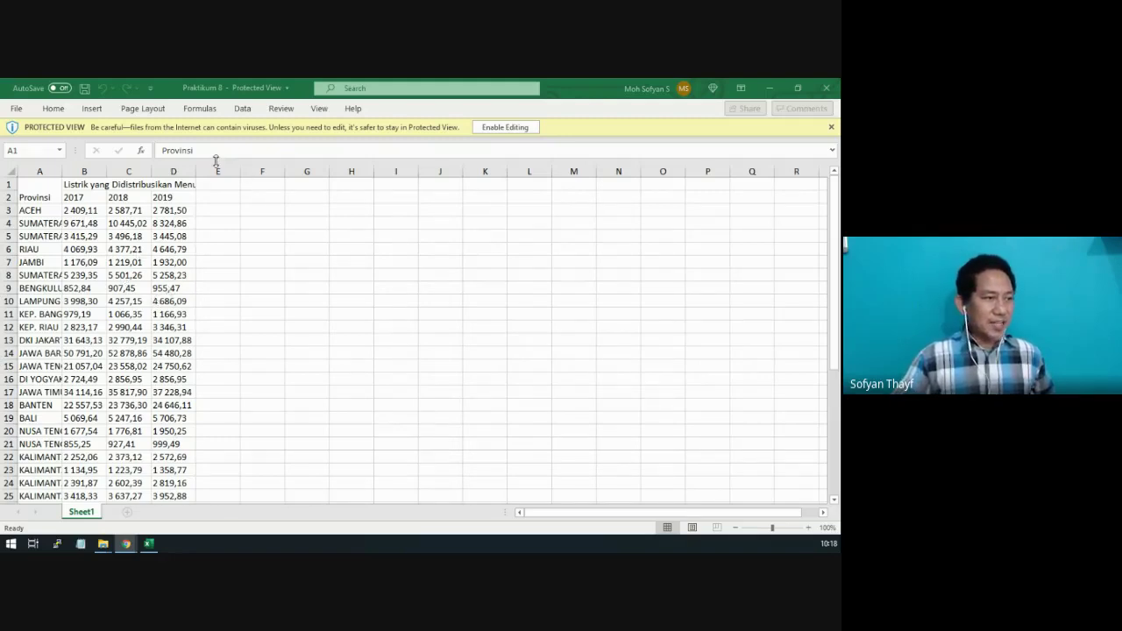
left_click(521, 130)
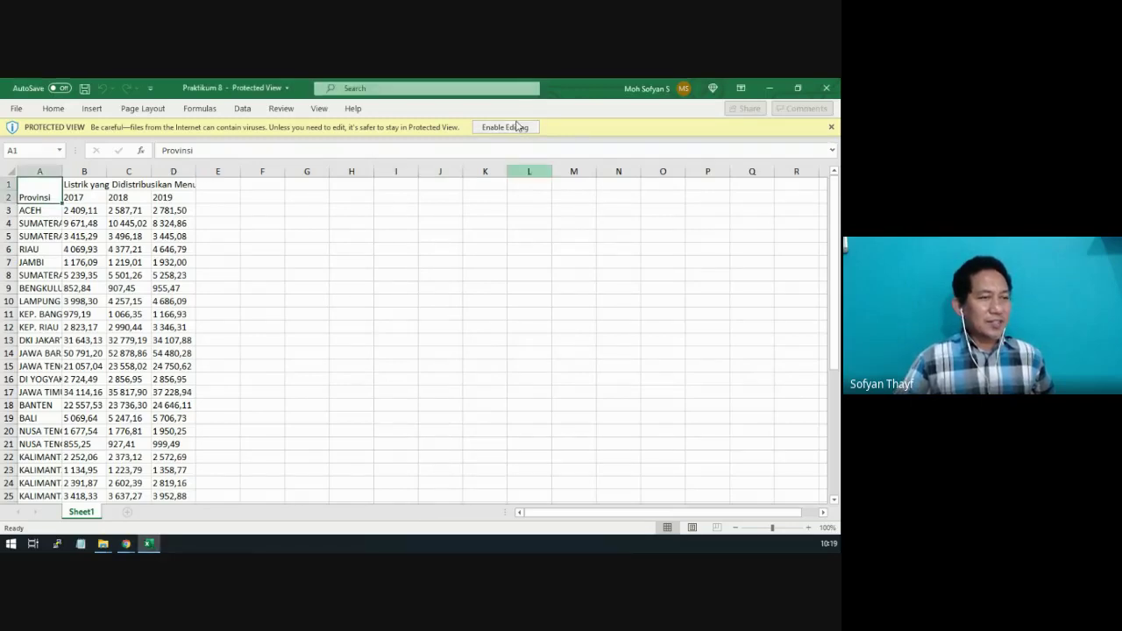
left_click(515, 130)
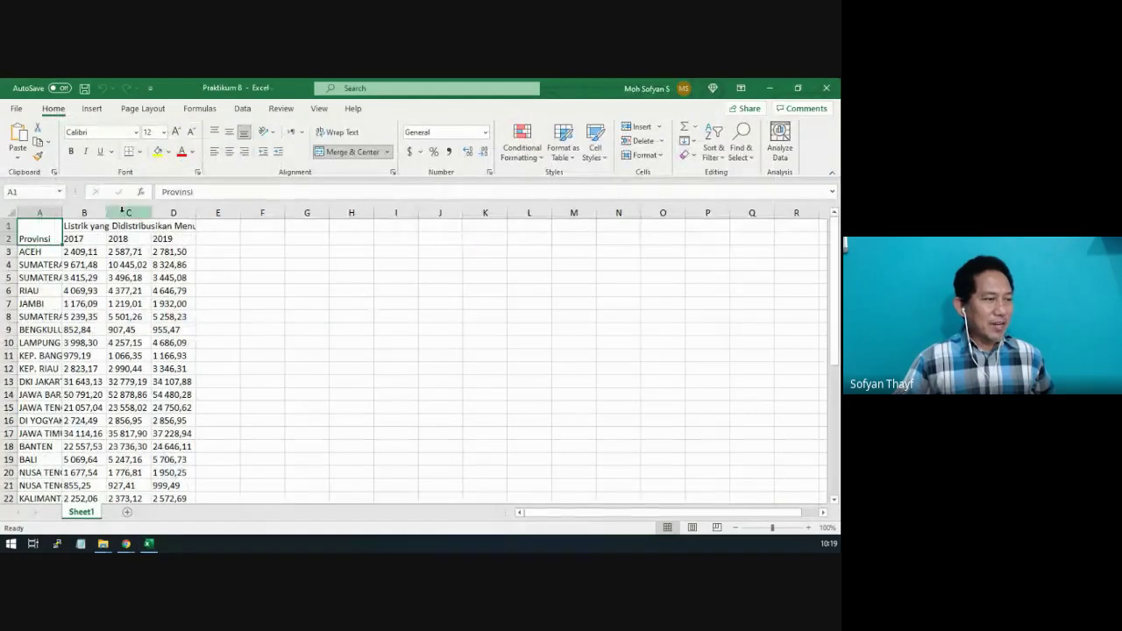
Widen column A to fit the province names and widen columns B to D to fit the electricity distribution heading
left_click_drag(62, 213, 107, 214)
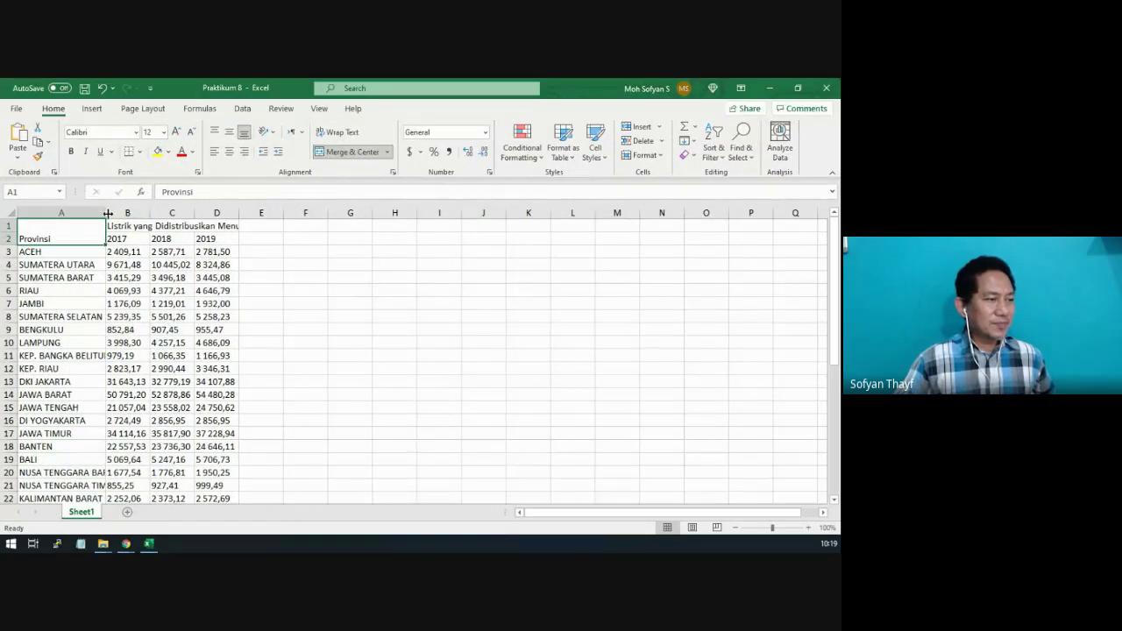
double_click(109, 213)
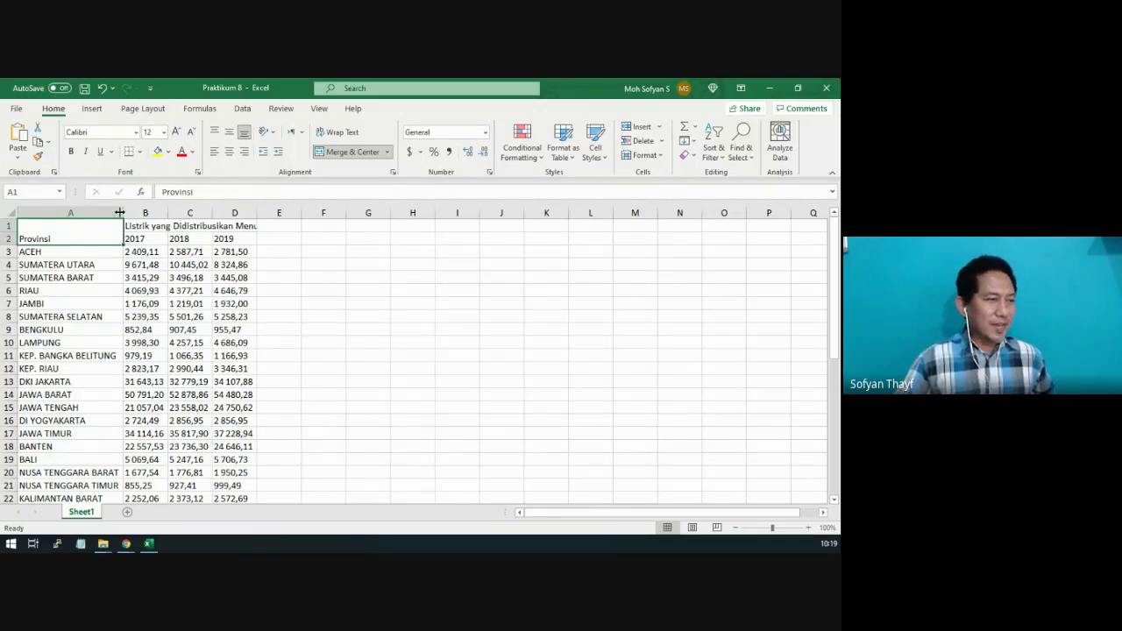
left_click_drag(124, 213, 270, 209)
left_click(472, 330)
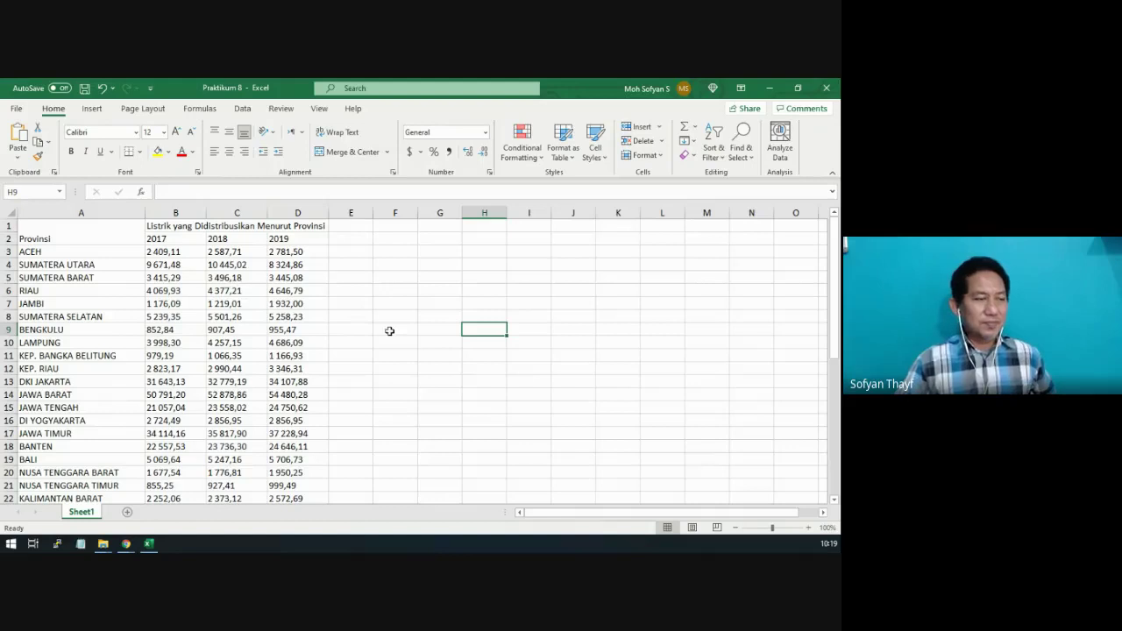
Examine the 2017 and 2019 electricity figures of the provinces from Aceh to Bali
left_click(808, 528)
left_click(809, 527)
left_click(809, 528)
left_click(809, 528)
left_click(809, 528)
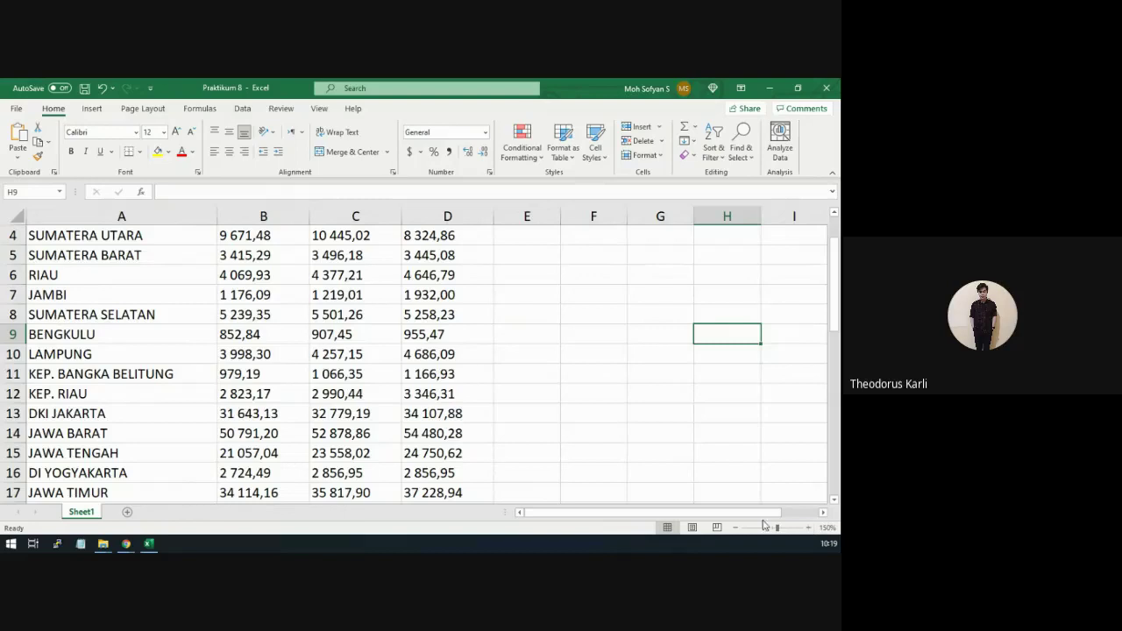
left_click(738, 528)
left_click(738, 528)
left_click(738, 528)
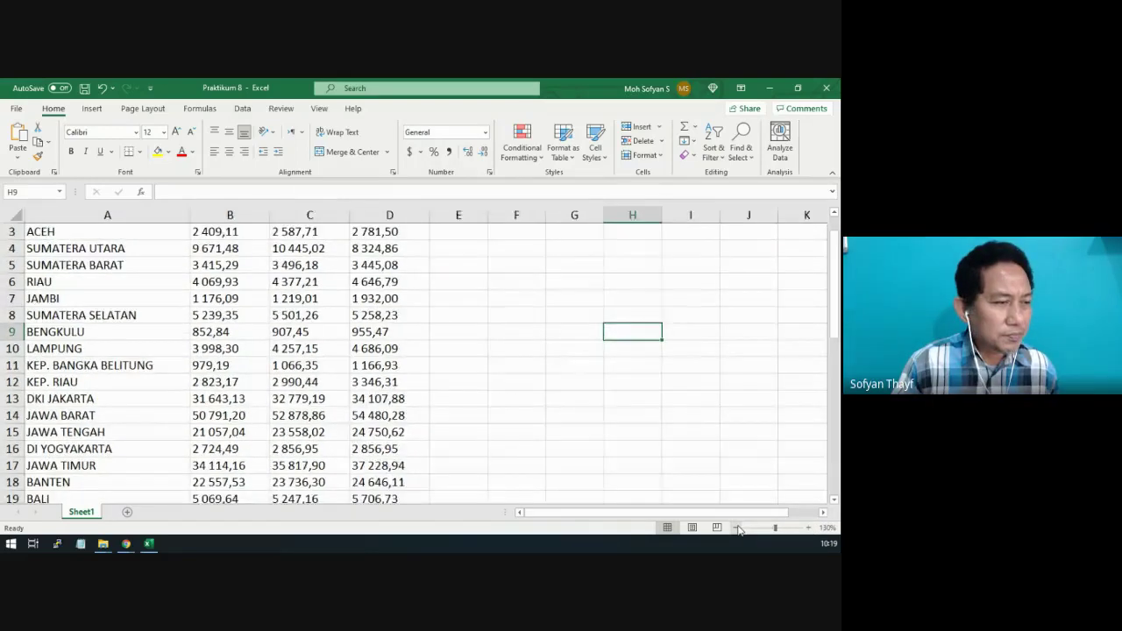
left_click(738, 528)
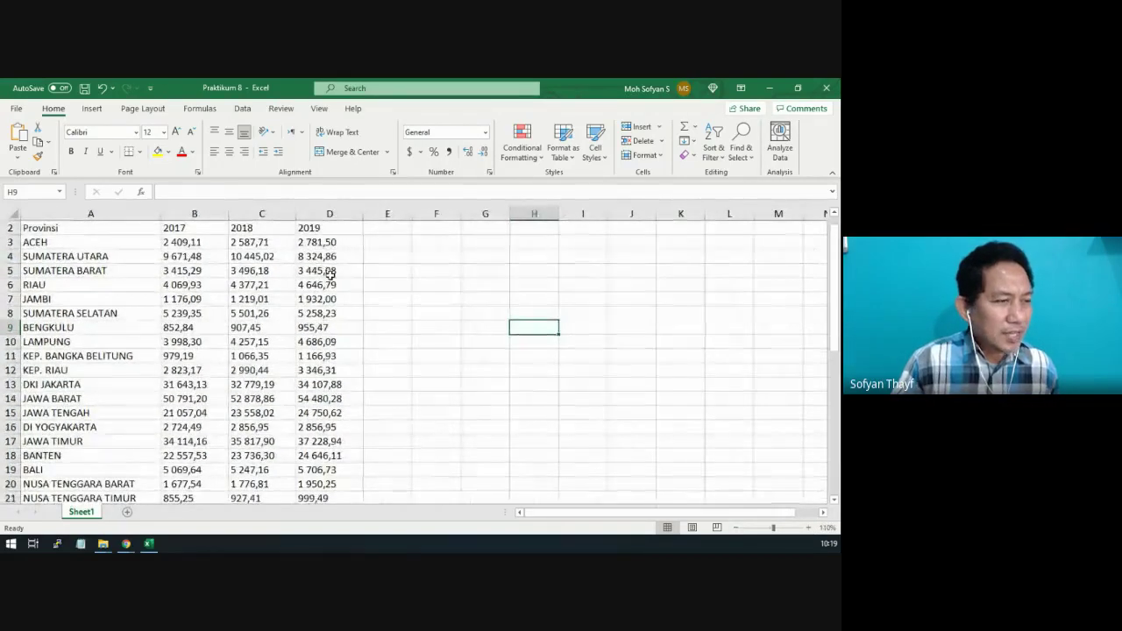
scroll(329, 272, "up", 1)
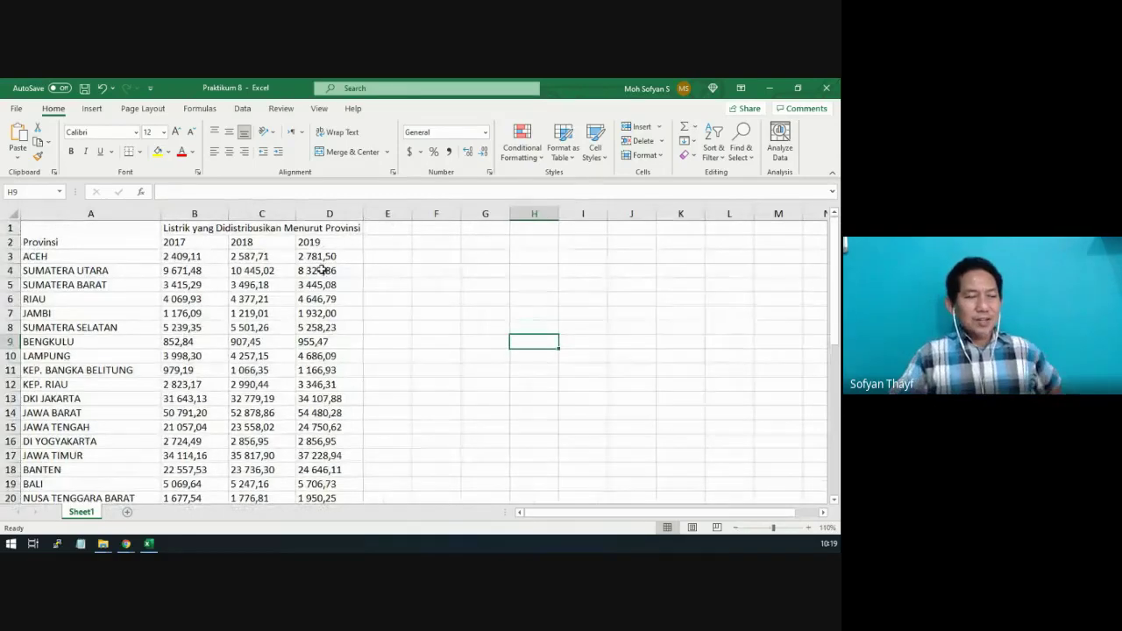
left_click_drag(184, 258, 202, 485)
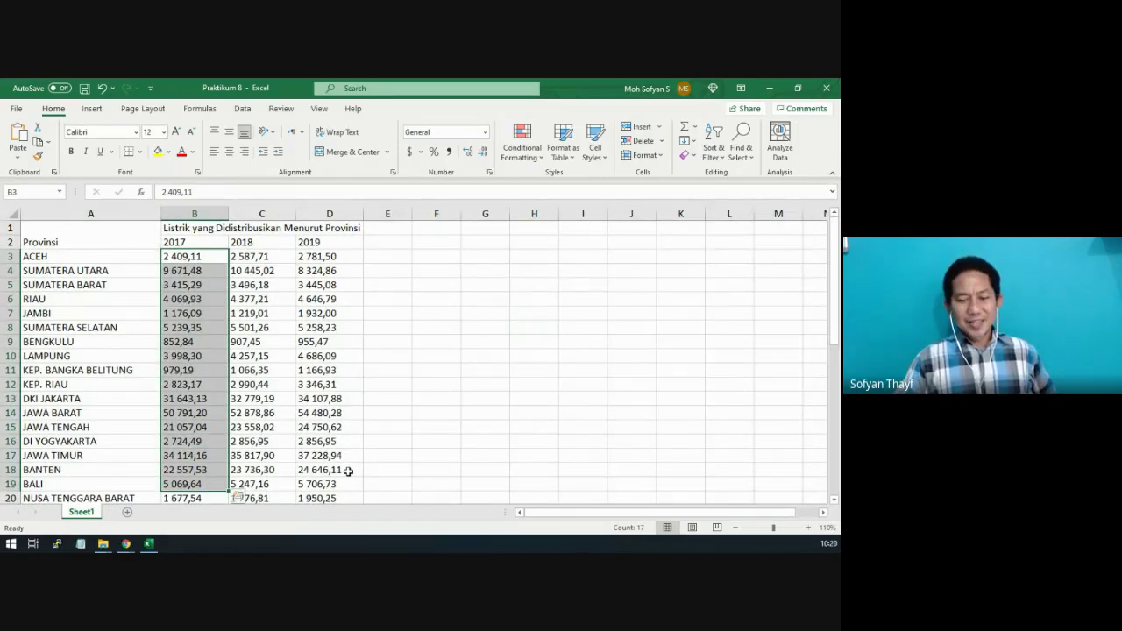
left_click(217, 259)
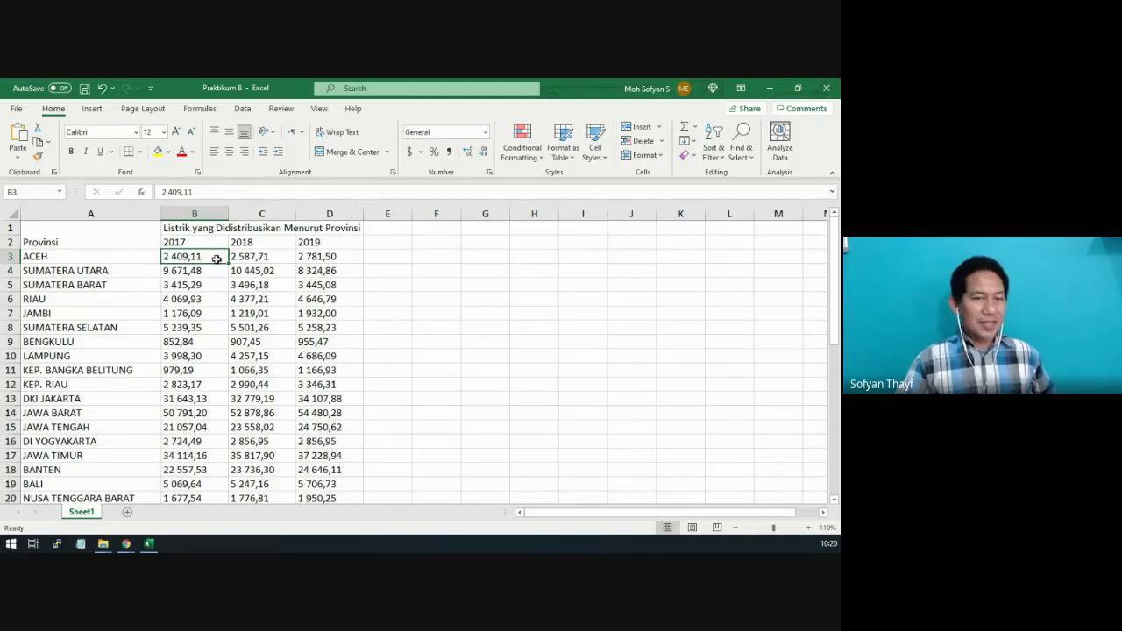
left_click(332, 257)
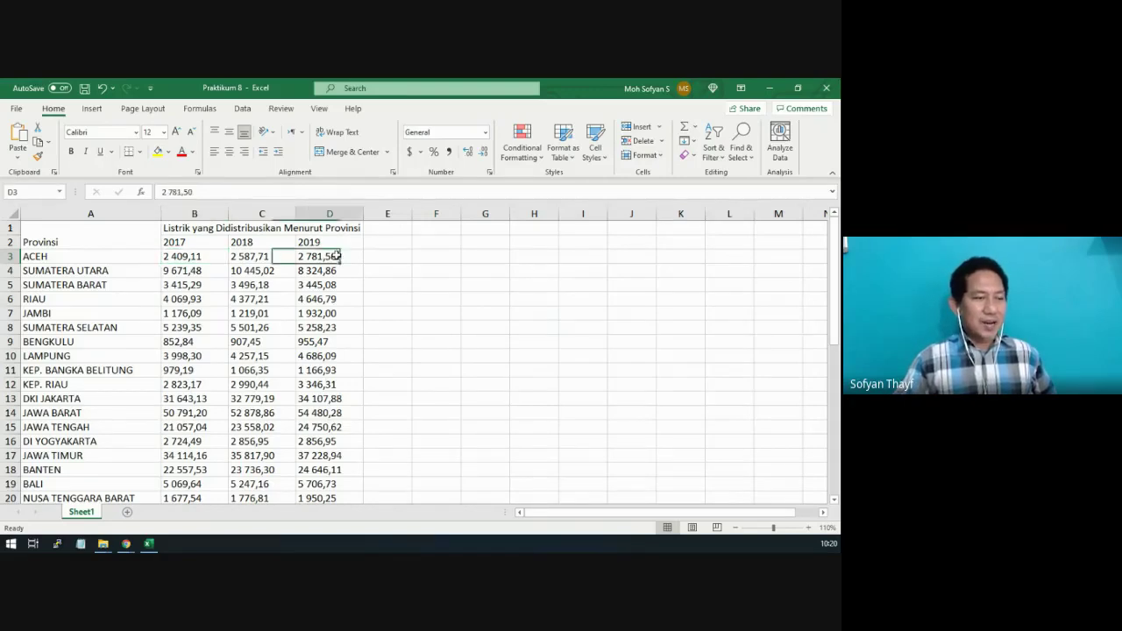
left_click_drag(349, 256, 347, 474)
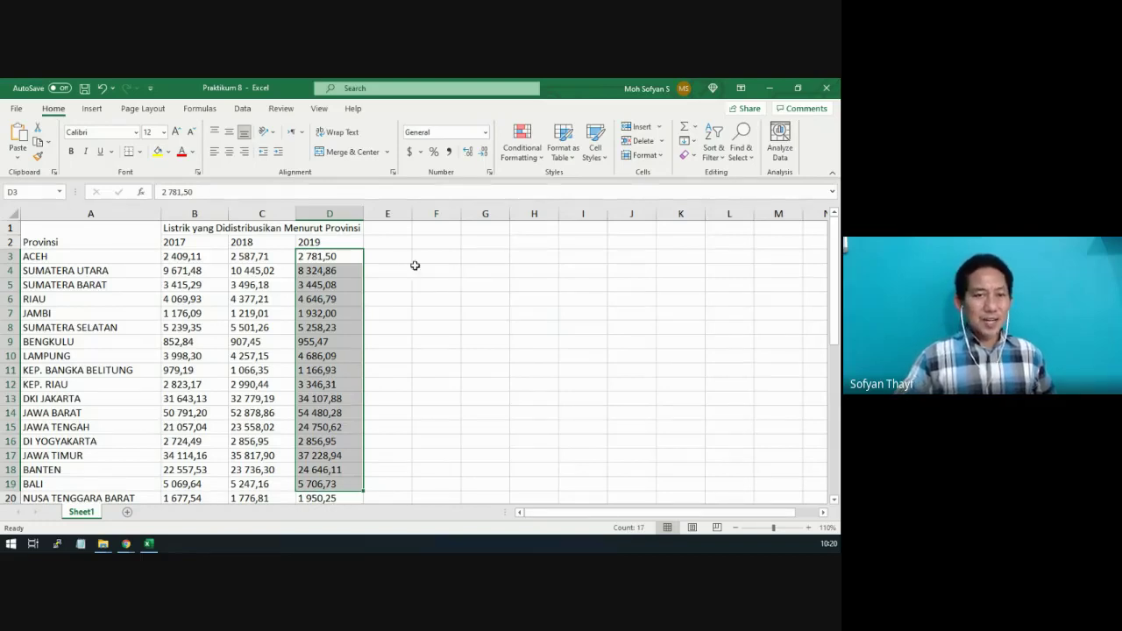
left_click(327, 265)
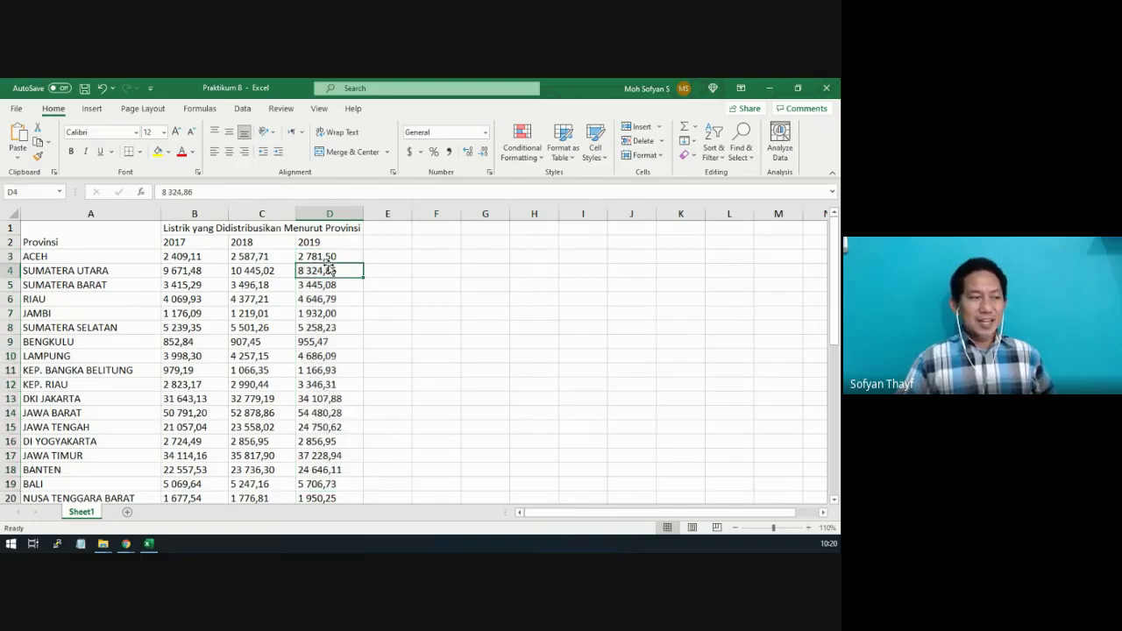
left_click(171, 254)
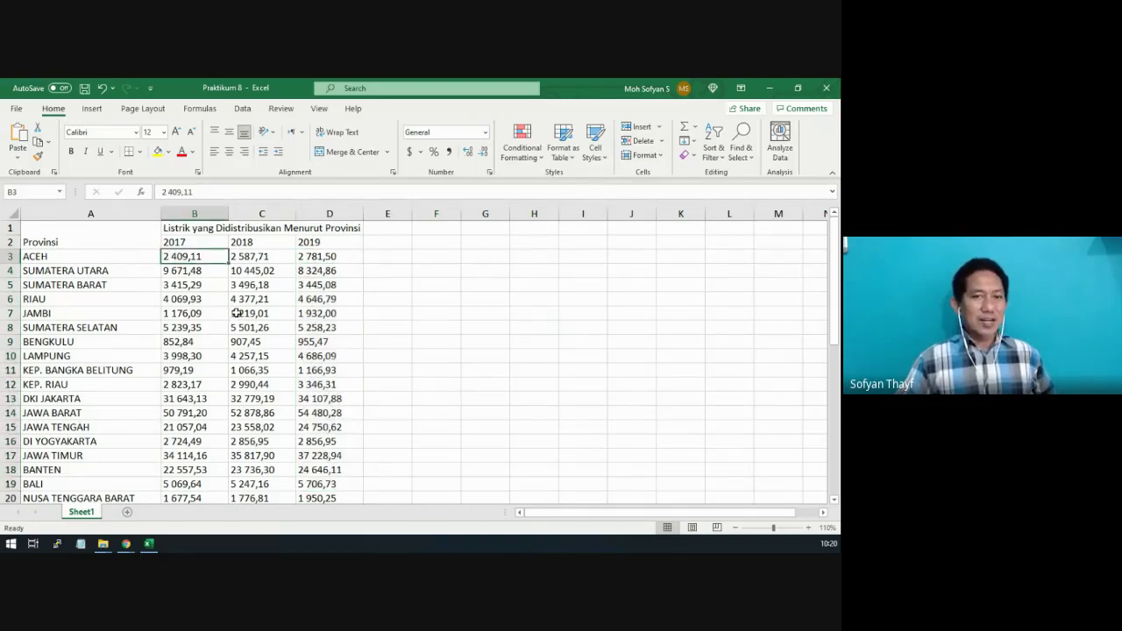
Compare Aceh's electricity figures for 2017, 2018 and 2019, and look through the remaining provinces
left_click(807, 529)
left_click(807, 529)
scroll(448, 314, "up", 1)
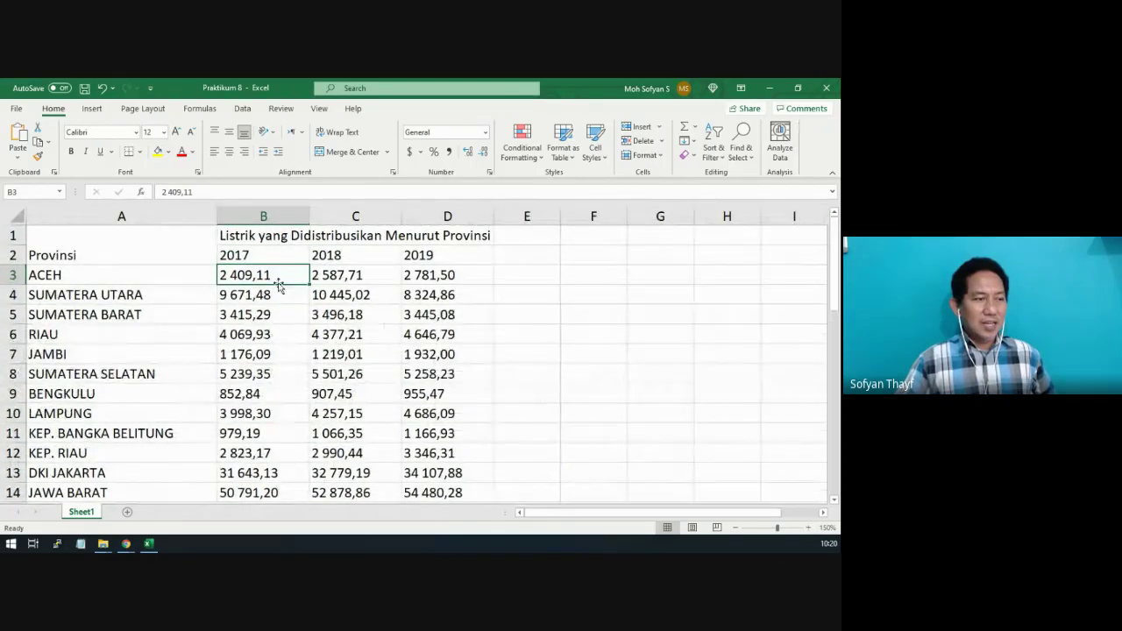
left_click(340, 276)
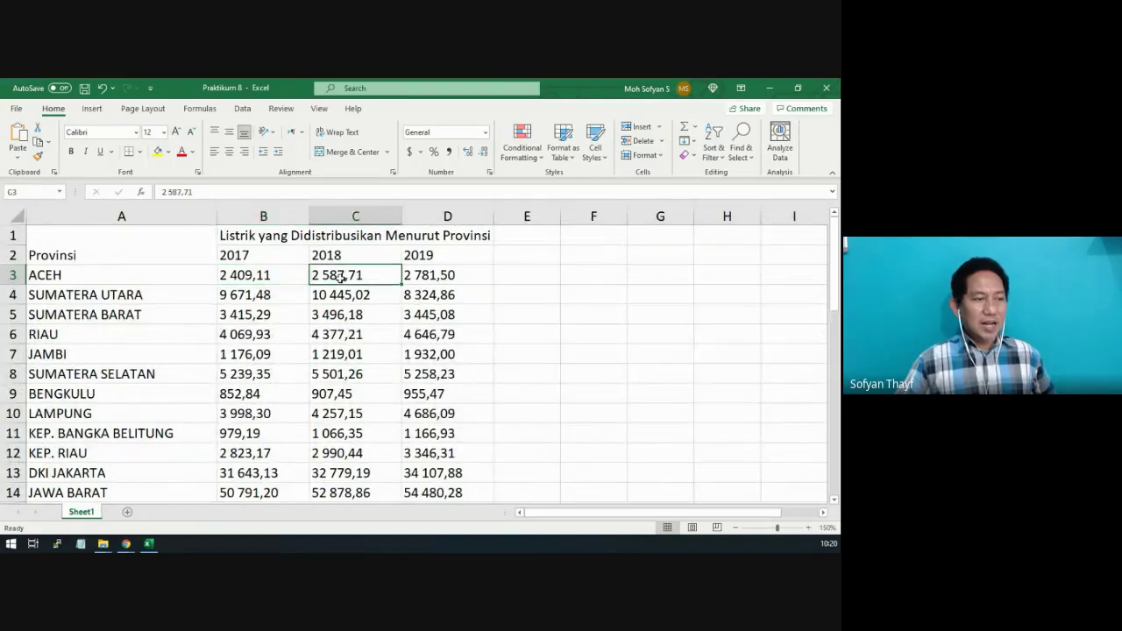
left_click(425, 278)
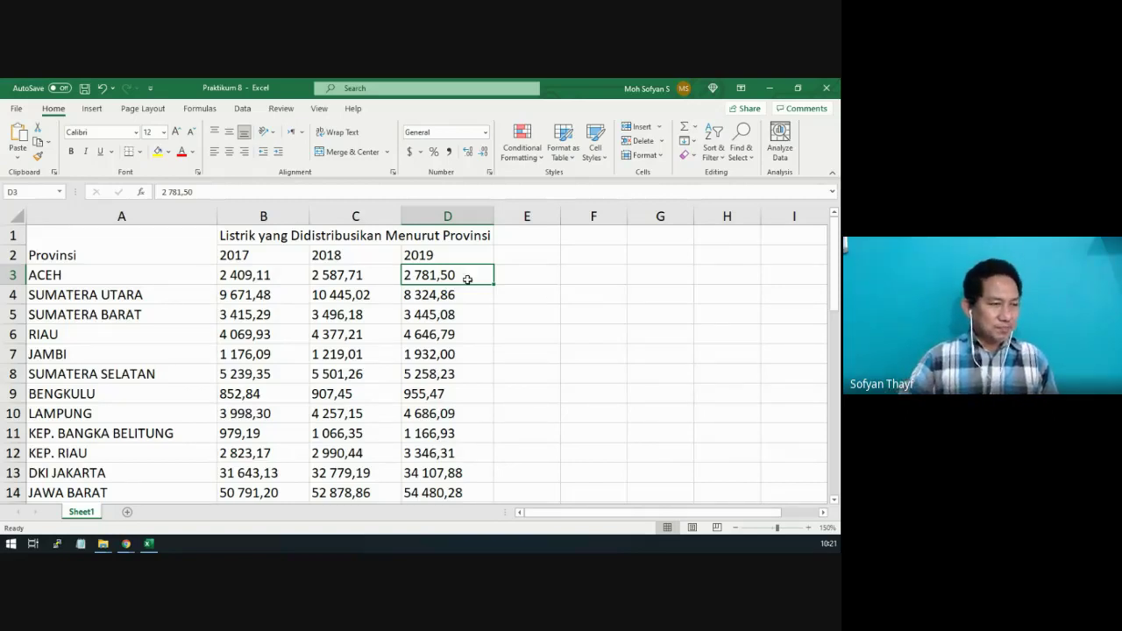
left_click(251, 279)
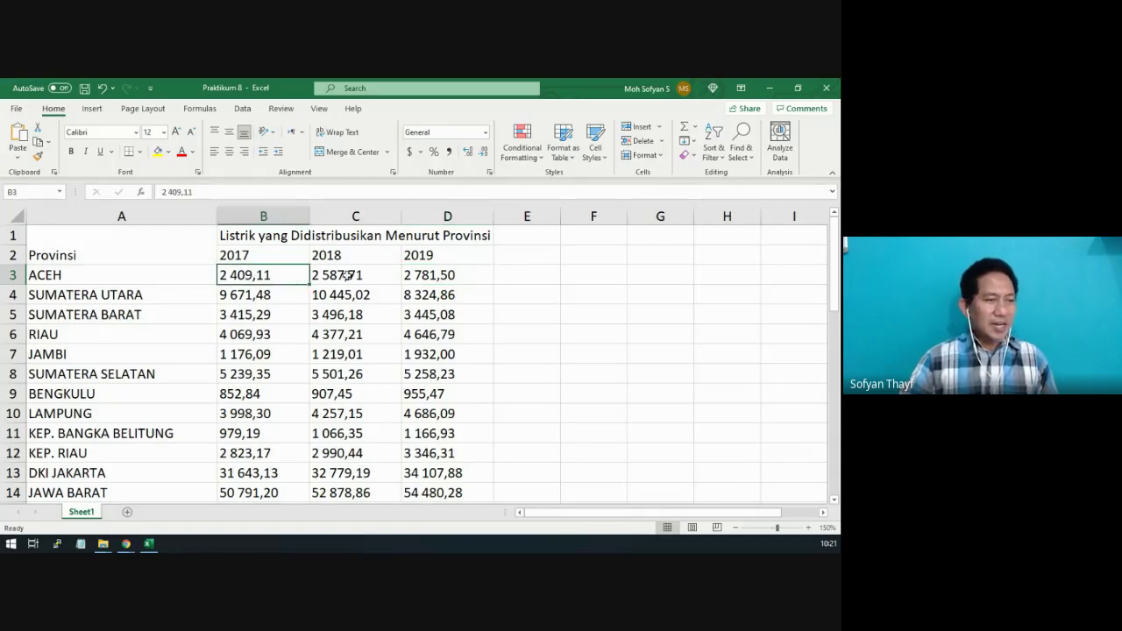
left_click(347, 276)
left_click(413, 295)
left_click(428, 272)
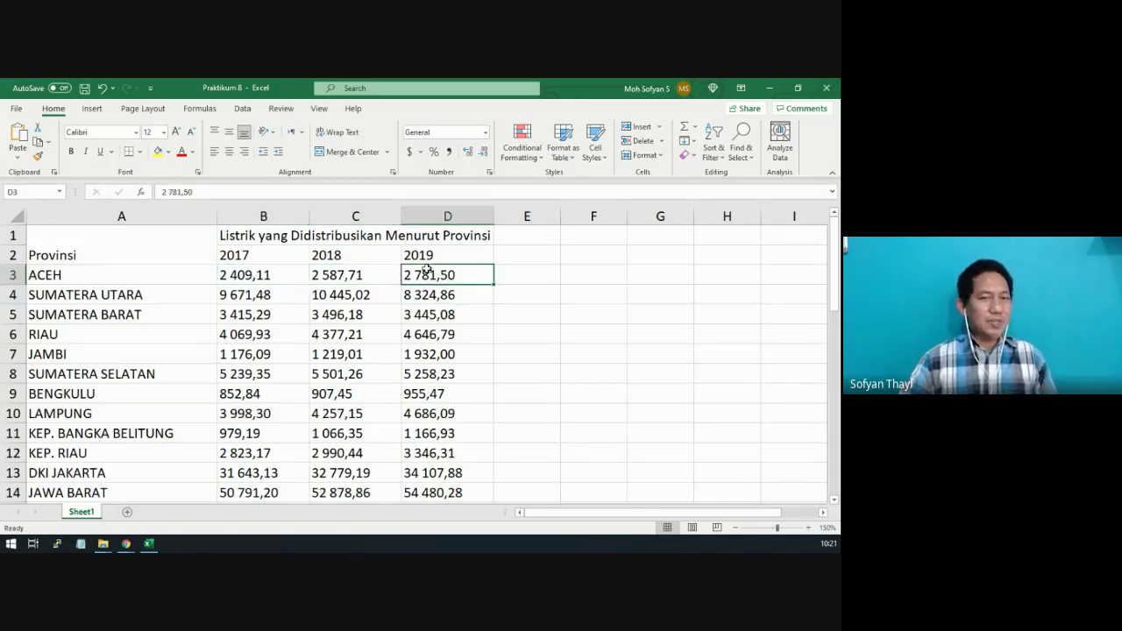
left_click(272, 277)
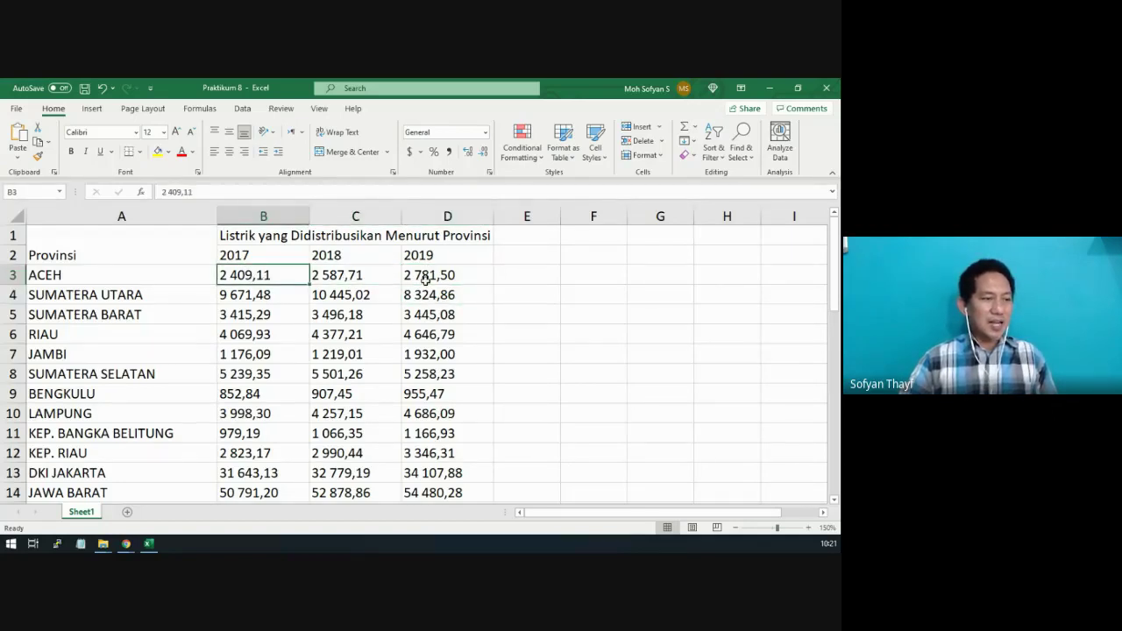
scroll(426, 280, "down", 13)
scroll(426, 283, "up", 10)
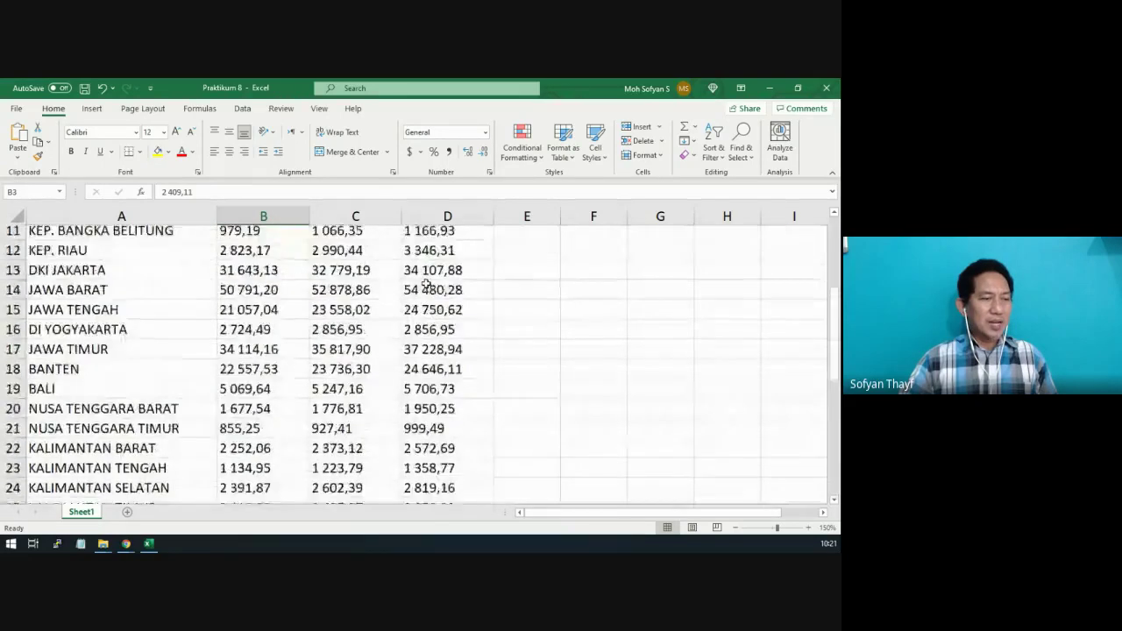
scroll(426, 283, "up", 4)
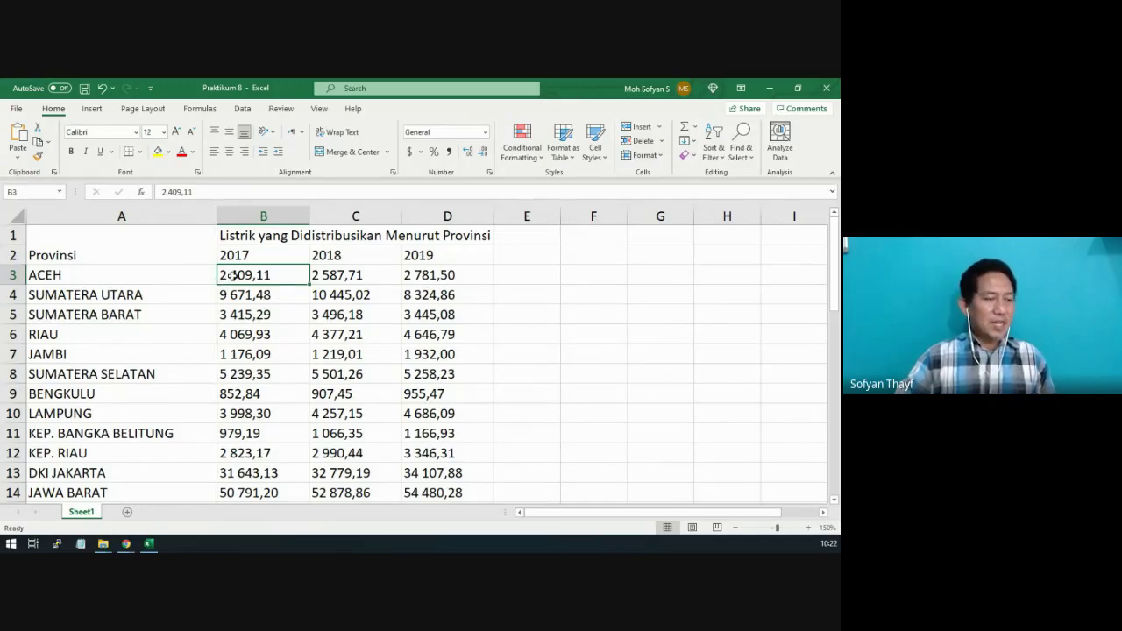
Switch to the Badan Pusat Statistik page in Chrome and review the source table of electricity distributed by province
left_click(128, 545)
left_click(156, 519)
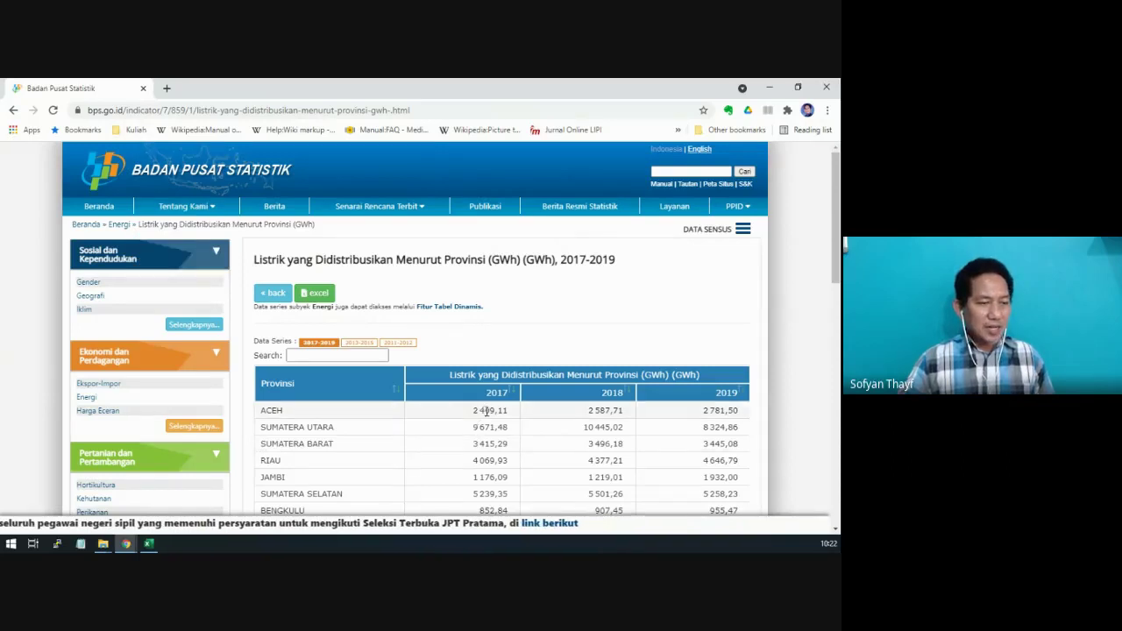
scroll(483, 412, "down", 3)
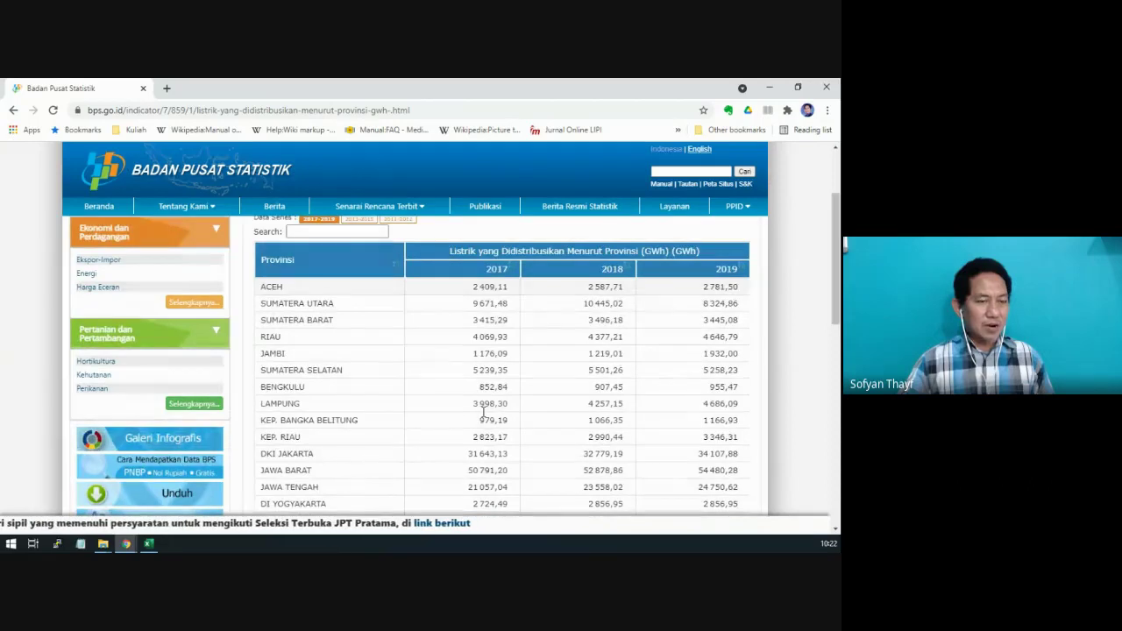
scroll(484, 412, "up", 1)
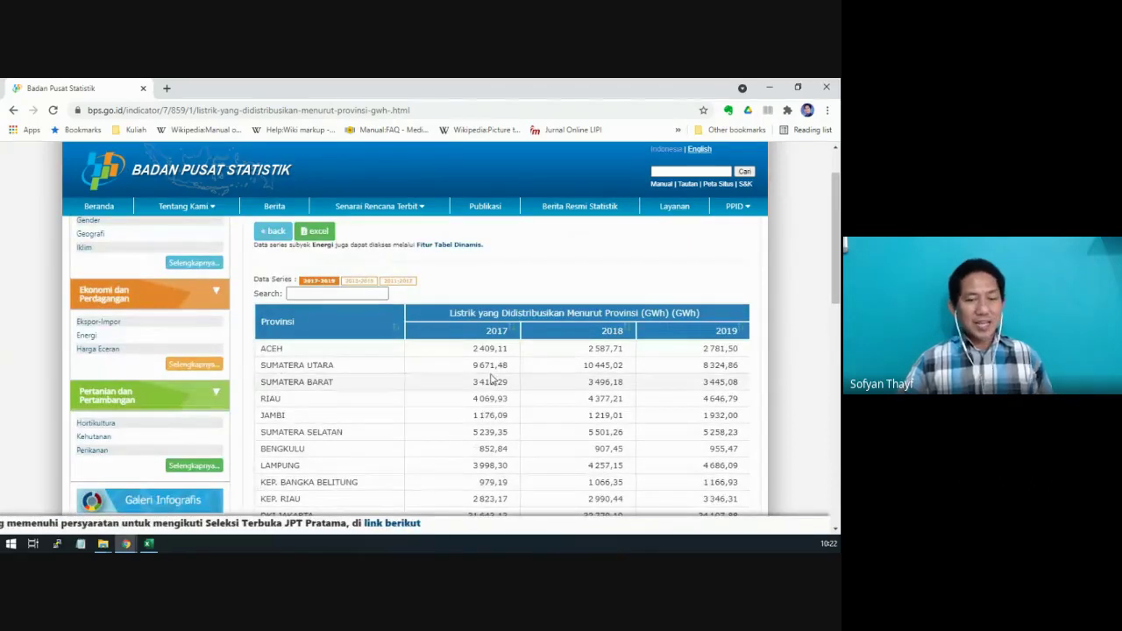
scroll(482, 345, "up", 1)
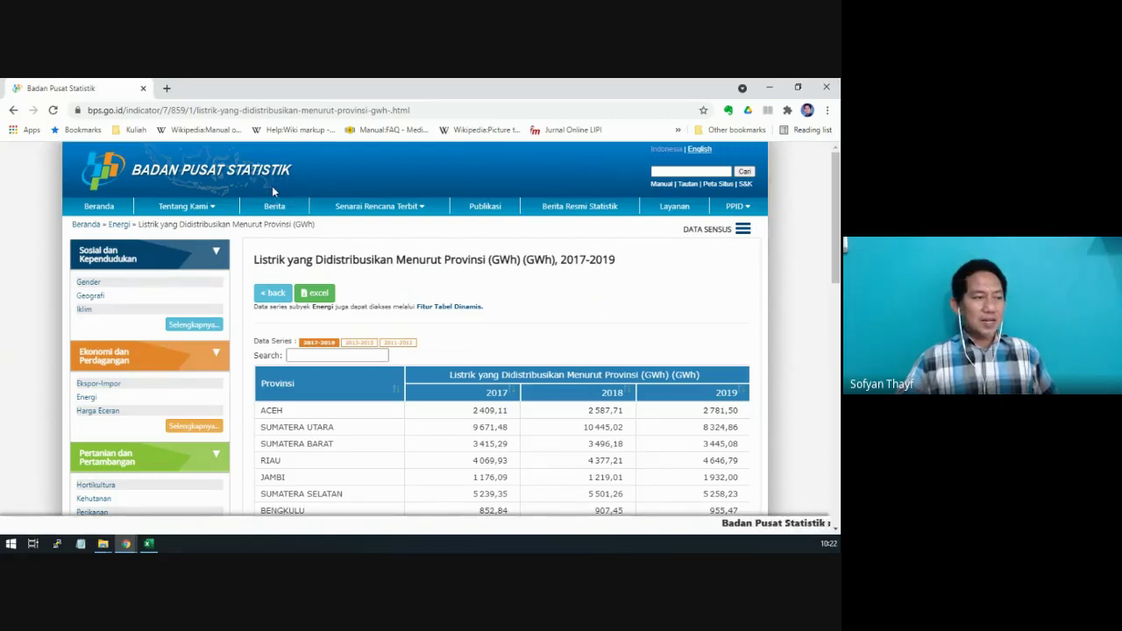
Expand the Sosial dan Kependudukan category, look through its full list of topics, and collapse it
mouse_move(350, 226)
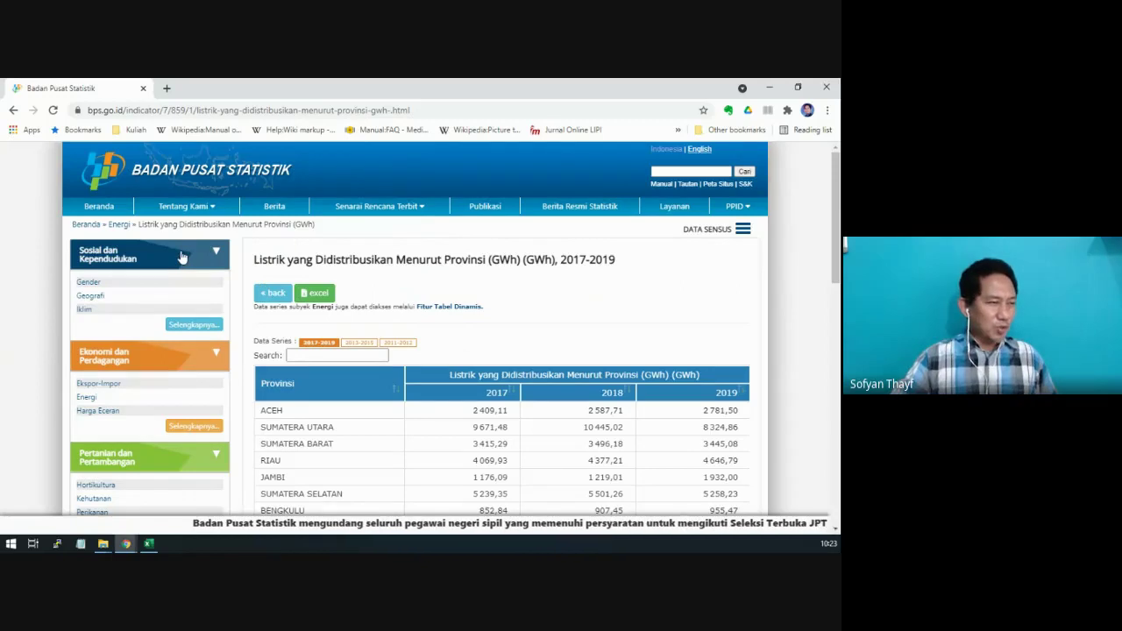
left_click(217, 254)
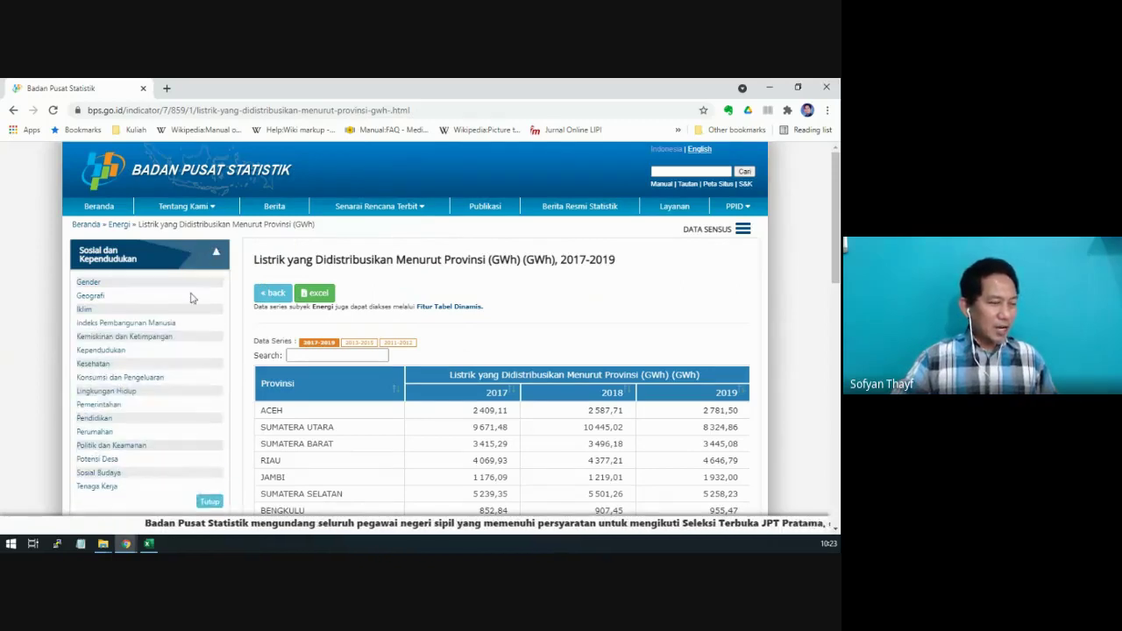
scroll(180, 290, "down", 2)
scroll(173, 263, "up", 2)
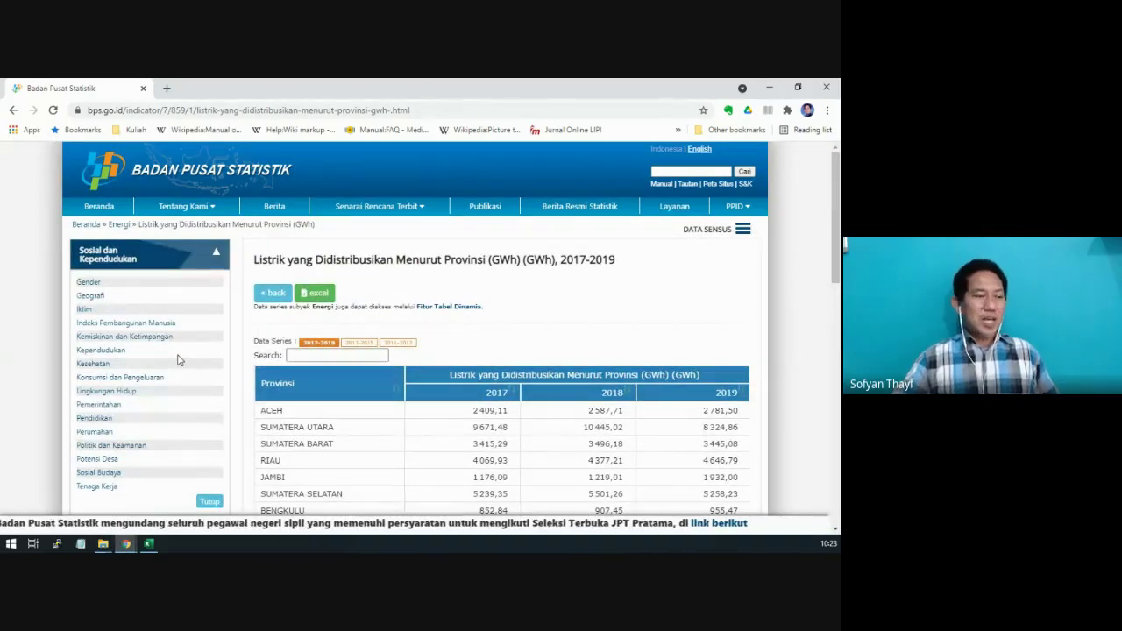
left_click(217, 253)
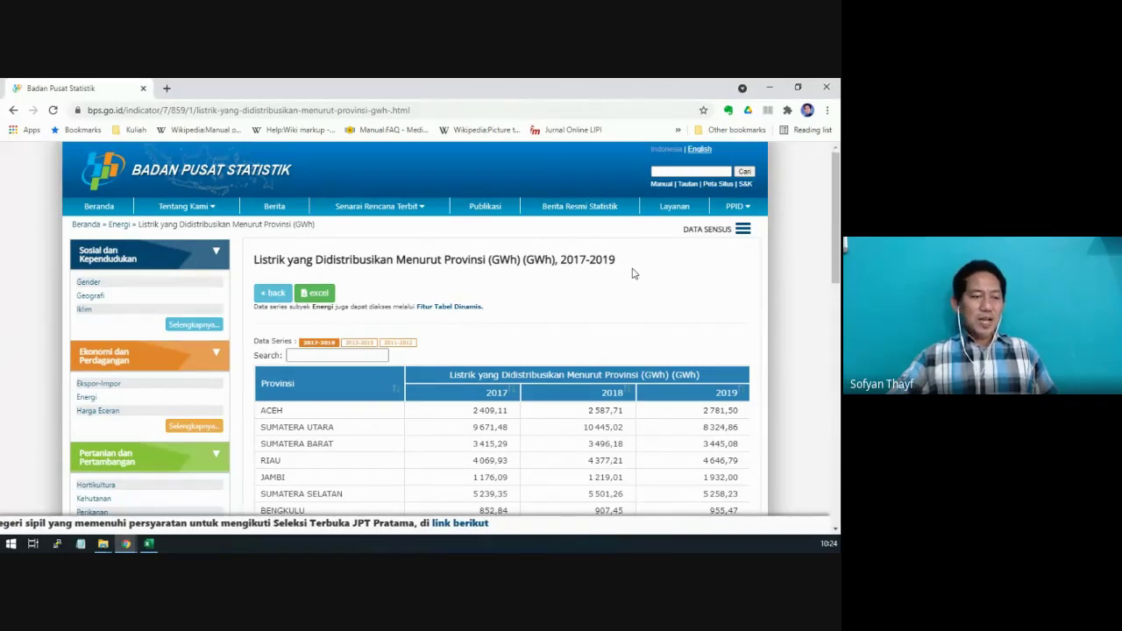
Look through the whole source table of electricity distributed by province for 2017-2019, down to the Indonesia total and its footnote
scroll(635, 273, "down", 5)
scroll(635, 276, "down", 3)
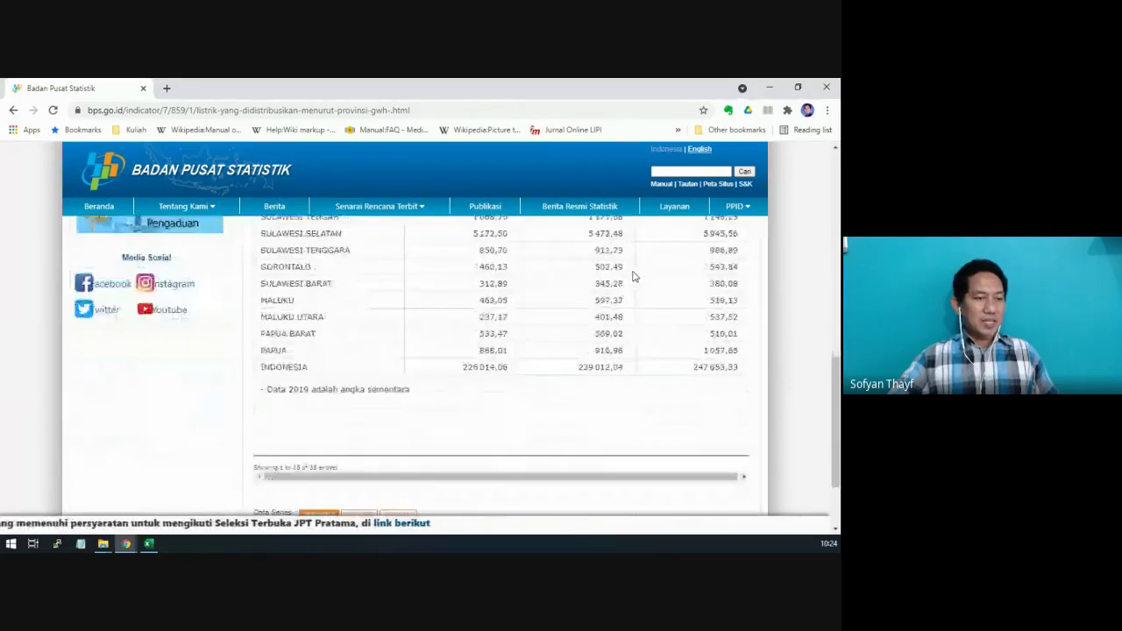
scroll(635, 276, "up", 3)
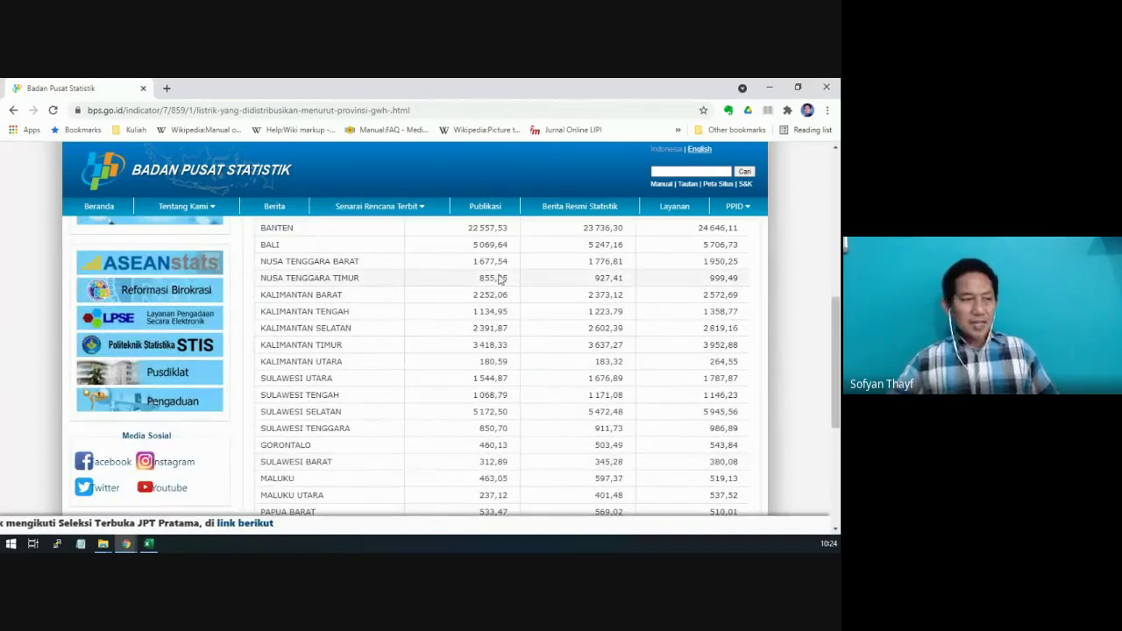
scroll(364, 253, "up", 2)
scroll(333, 257, "up", 3)
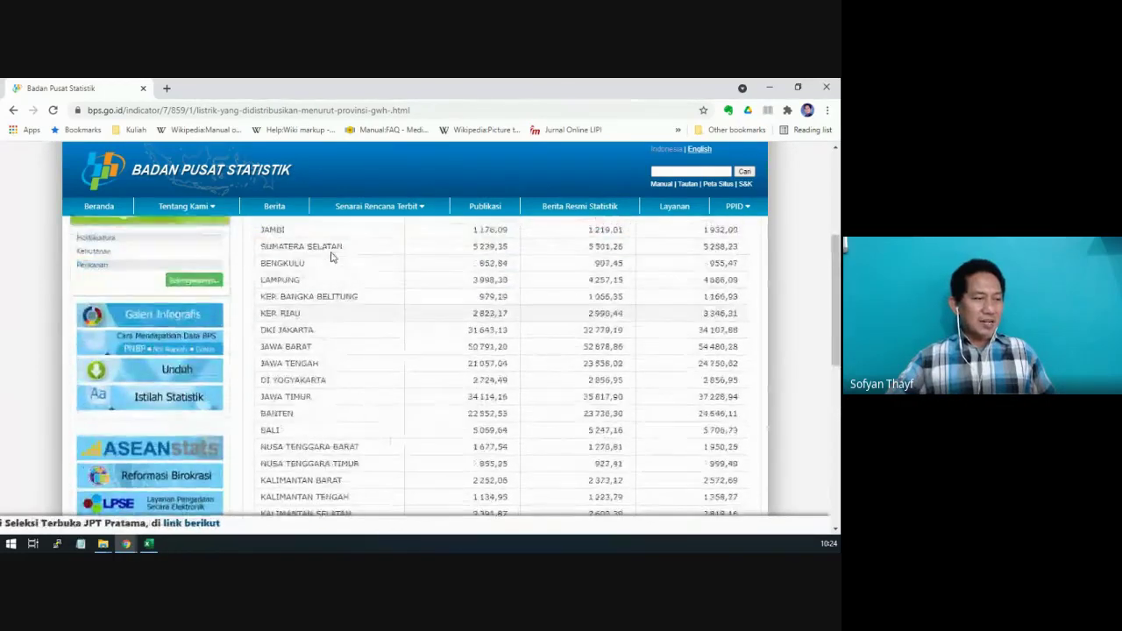
scroll(336, 283, "down", 2)
scroll(337, 282, "down", 4)
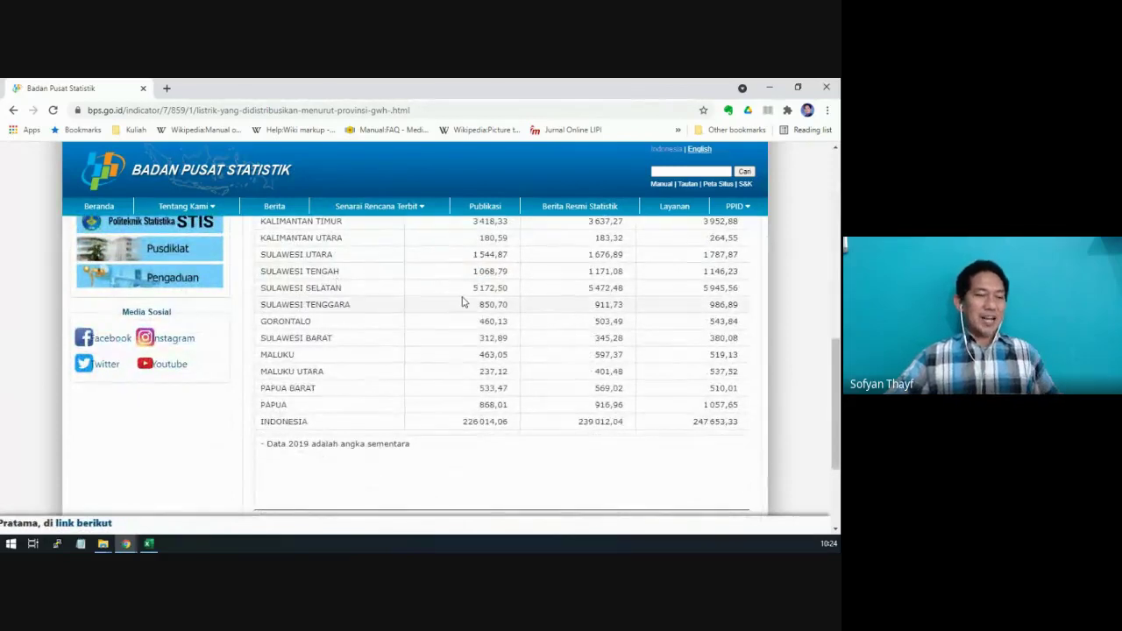
scroll(439, 300, "up", 6)
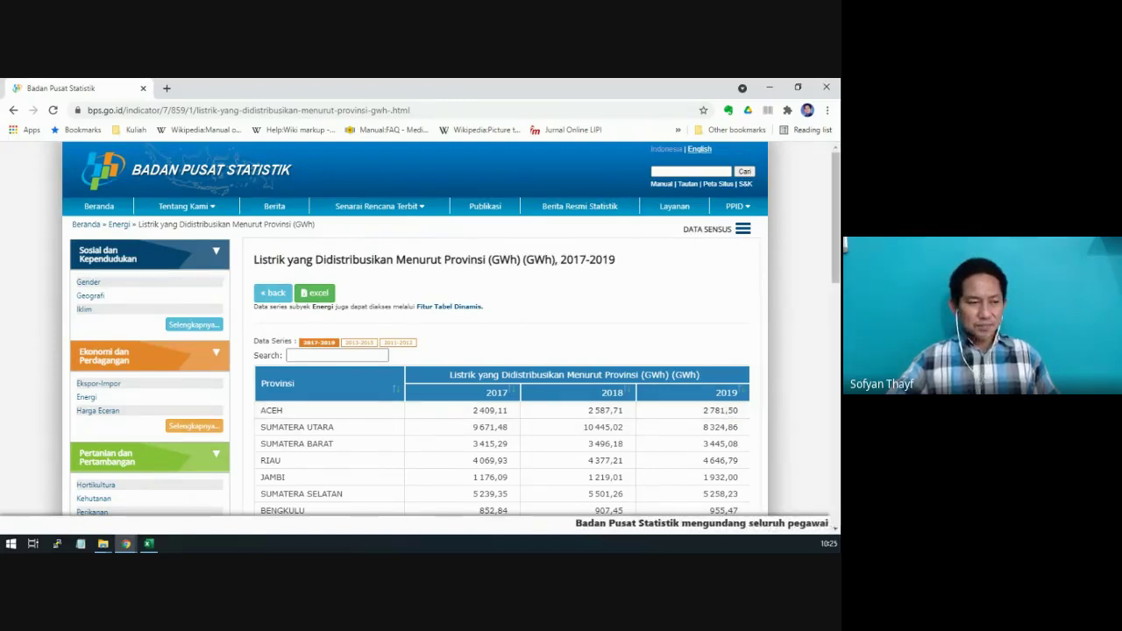
Switch to the Praktikum 8 workbook in Excel and look through the electricity figures of all provinces
left_click(150, 544)
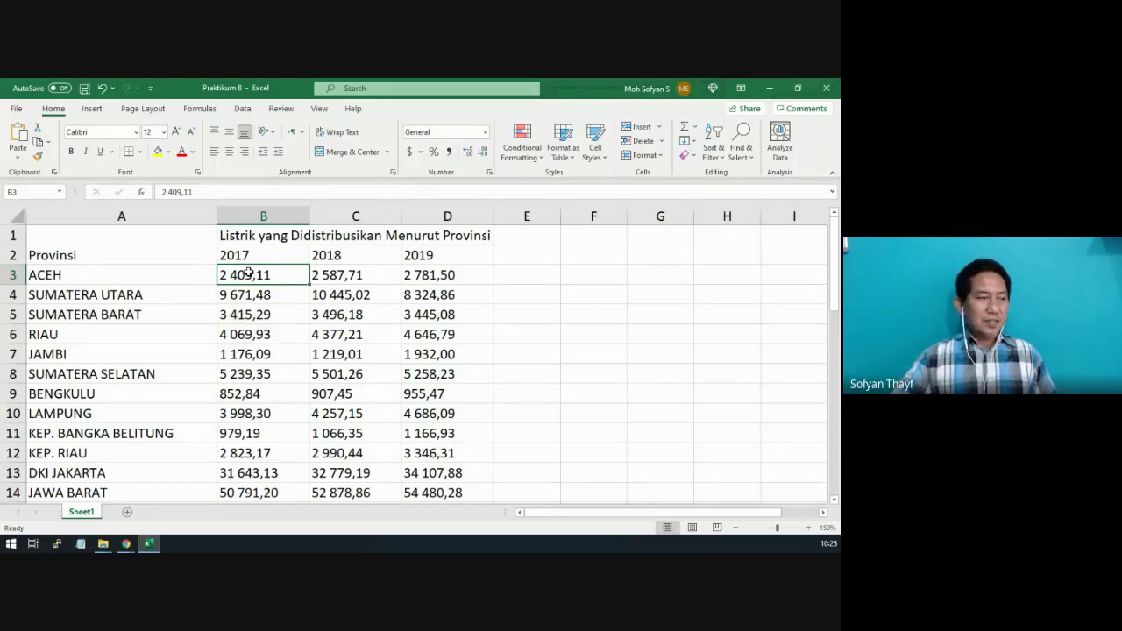
scroll(248, 272, "down", 11)
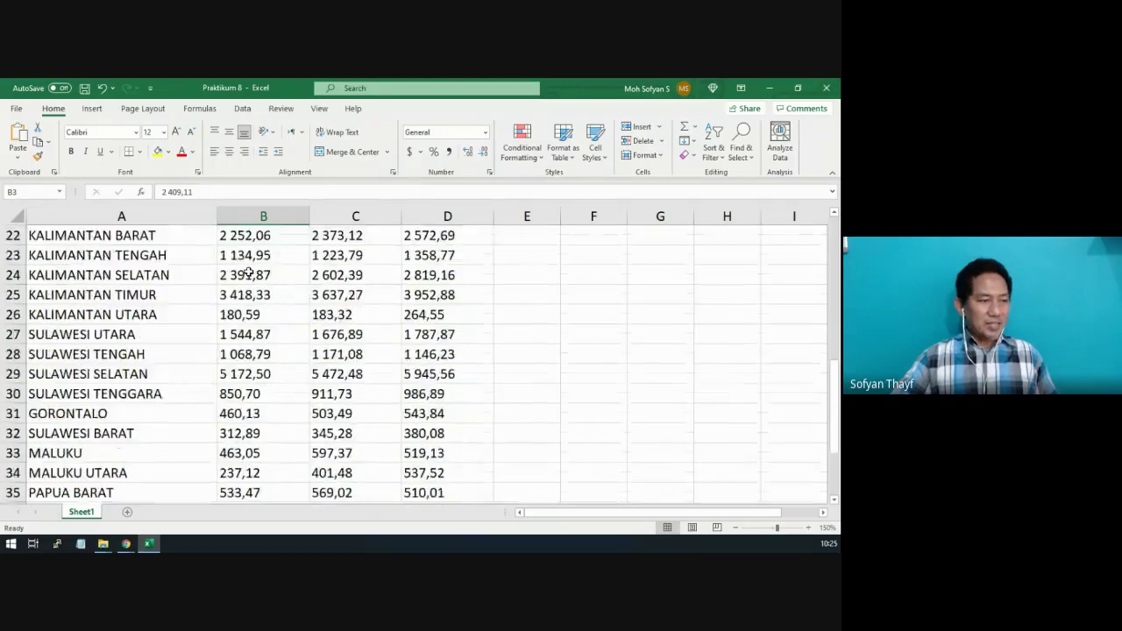
scroll(248, 273, "up", 5)
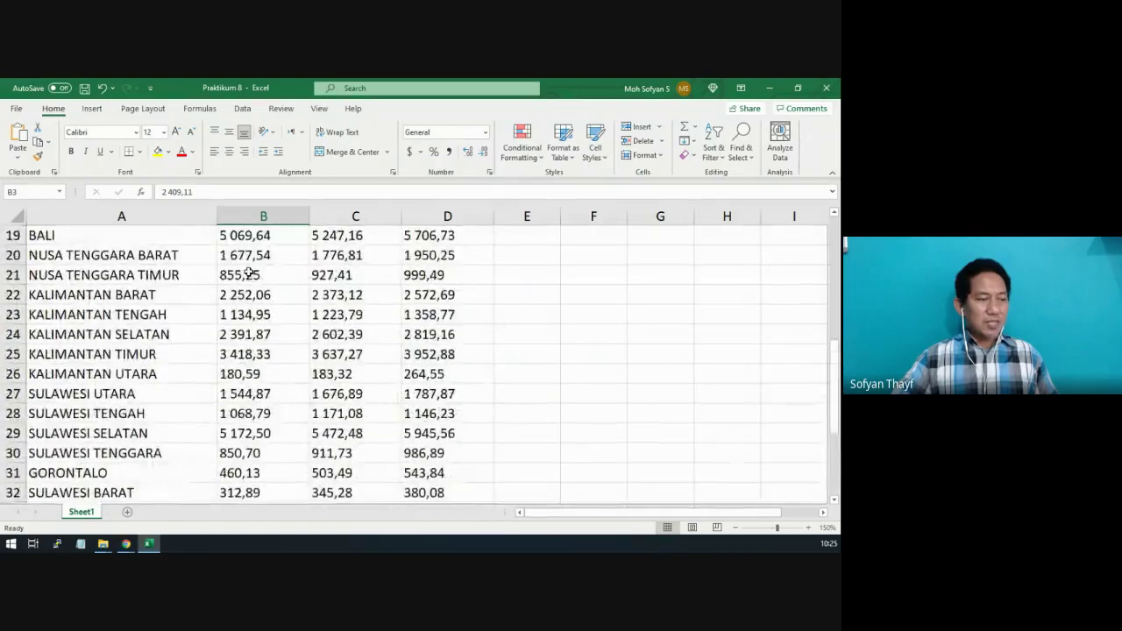
scroll(248, 273, "down", 2)
scroll(248, 273, "down", 2)
scroll(248, 273, "up", 6)
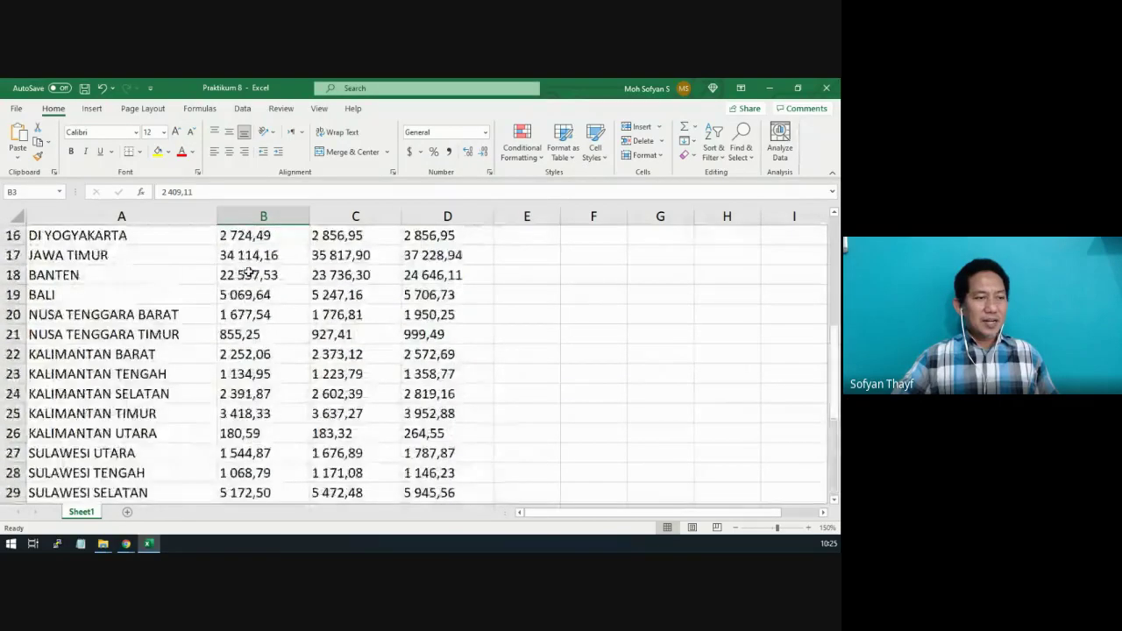
scroll(248, 273, "up", 4)
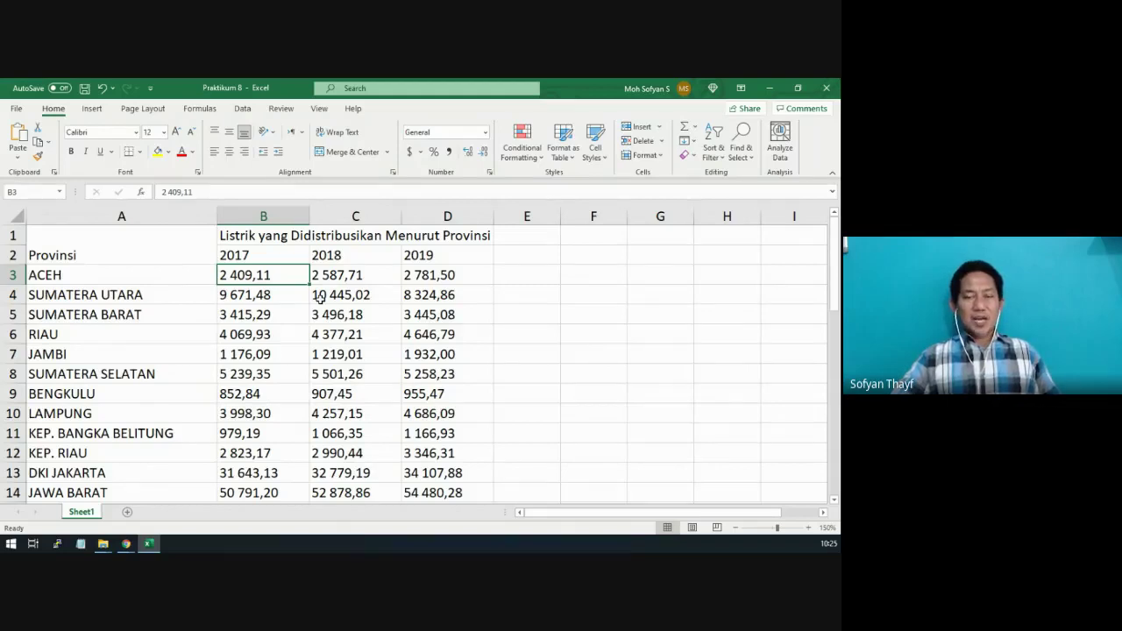
Inspect the cell contents of the 2017 figures for Sumatera Utara, Sumatera Barat, Riau and Jambi
left_click(254, 298)
left_click(255, 313)
left_click(249, 336)
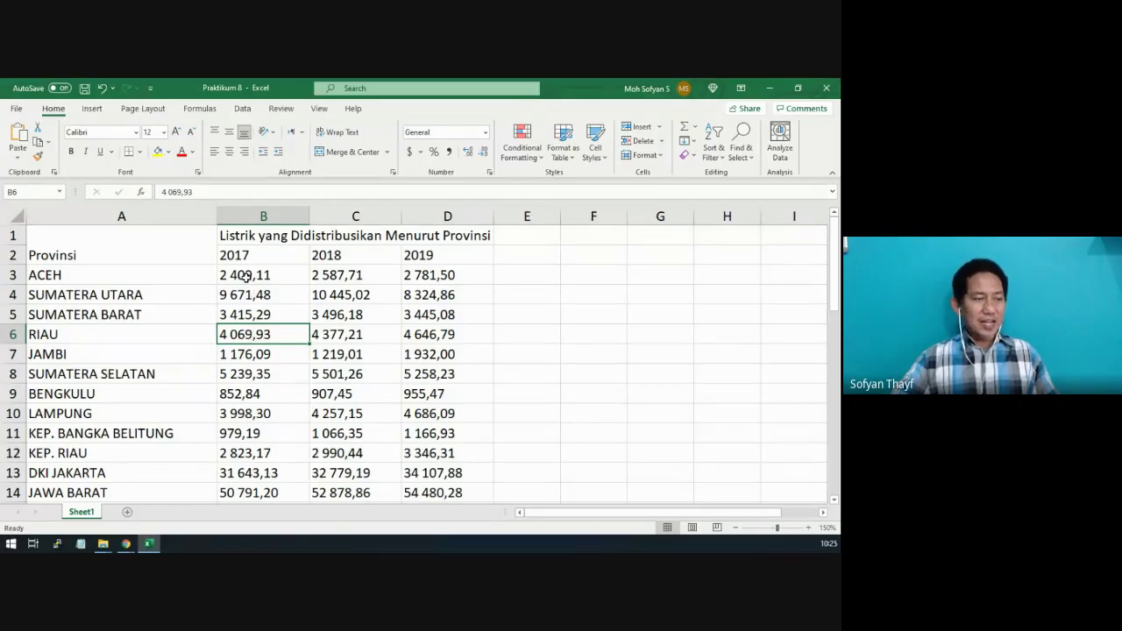
left_click(251, 314)
left_click(250, 353)
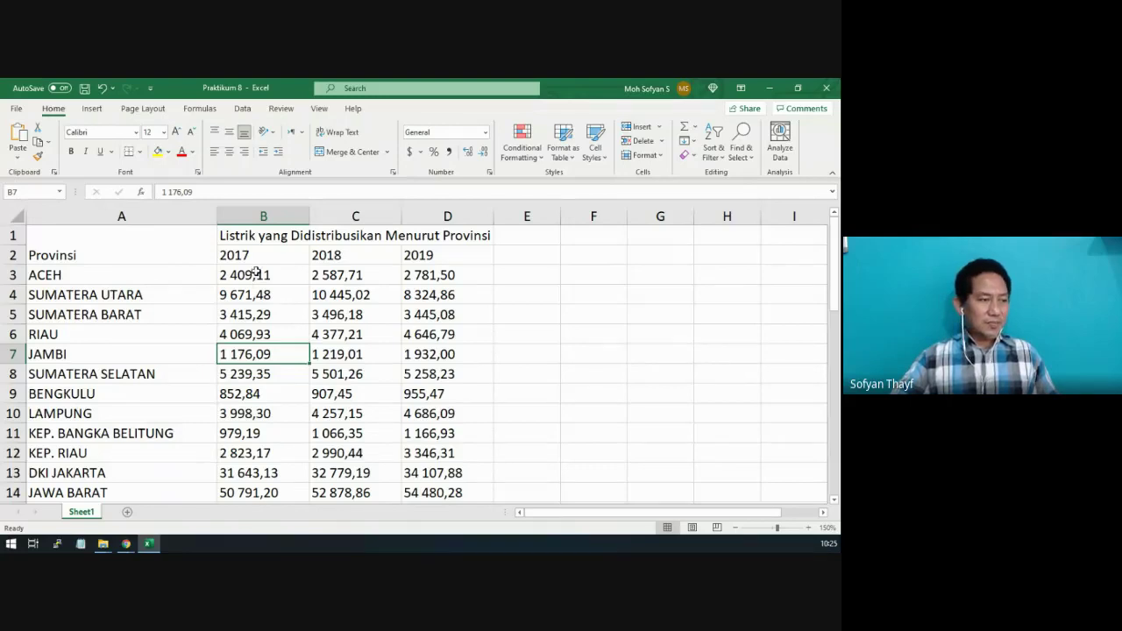
Select all the 2017-2019 figures from Aceh to Indonesia, B3:D37, and look over the selected range
left_click(256, 268)
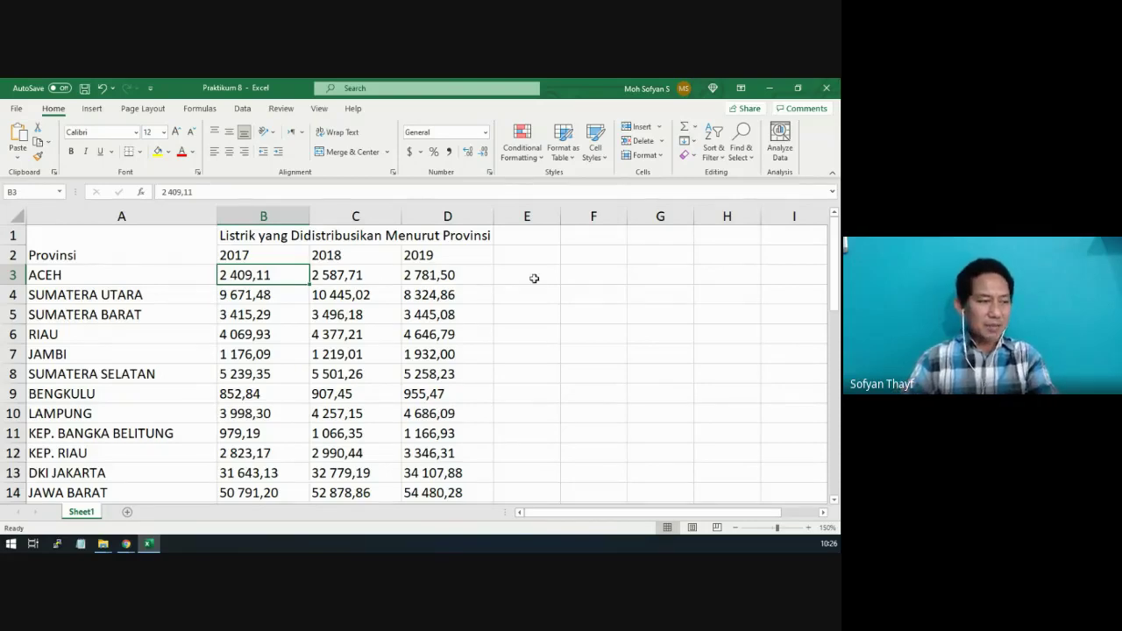
key("shift+Right")
key("shift+Right")
key("ctrl+shift+Down")
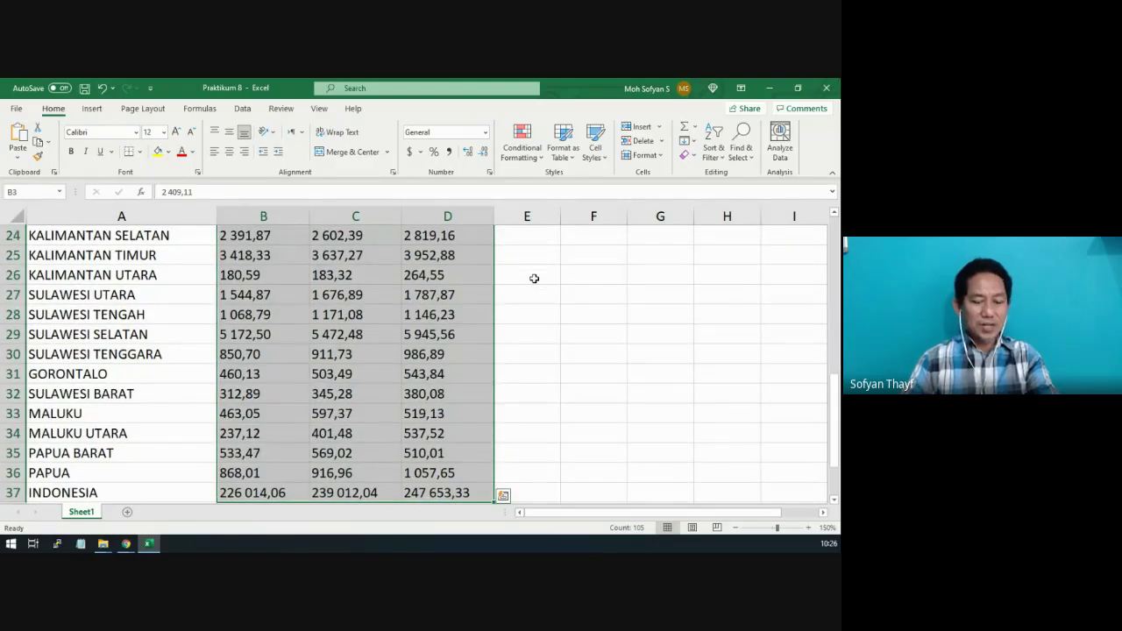
scroll(295, 326, "up", 3)
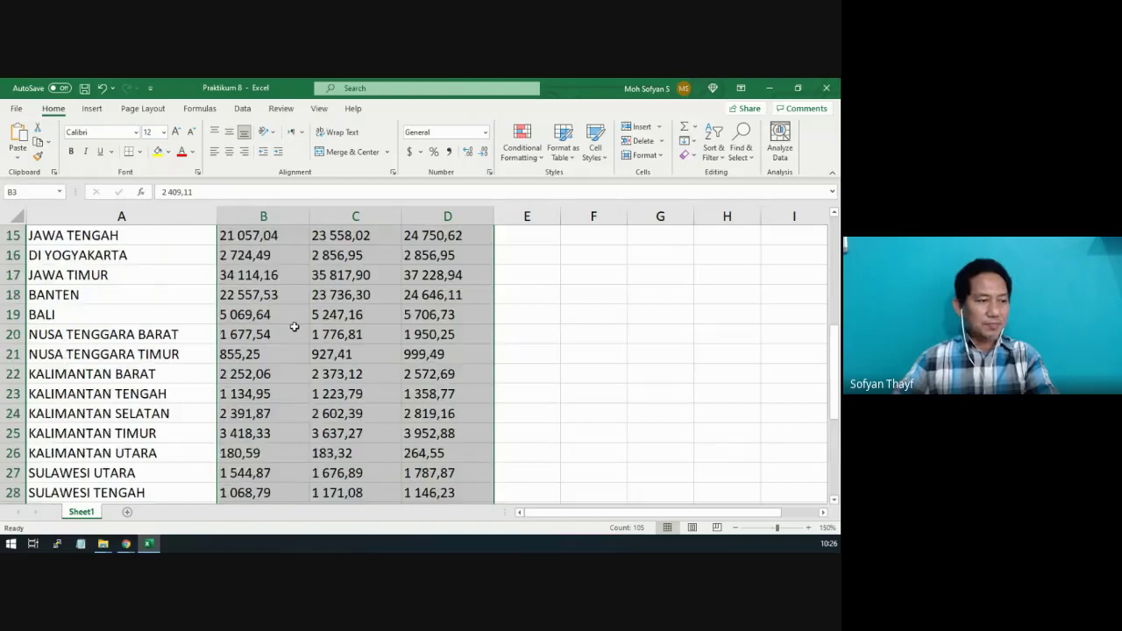
scroll(295, 326, "down", 4)
scroll(294, 326, "up", 5)
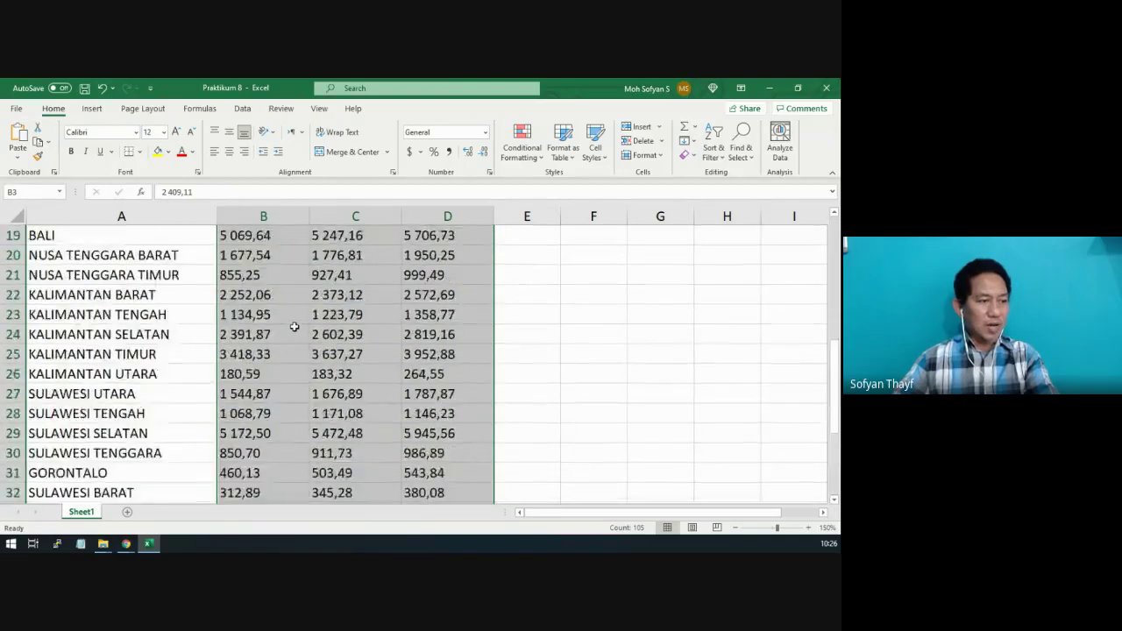
scroll(295, 326, "down", 6)
scroll(295, 326, "up", 10)
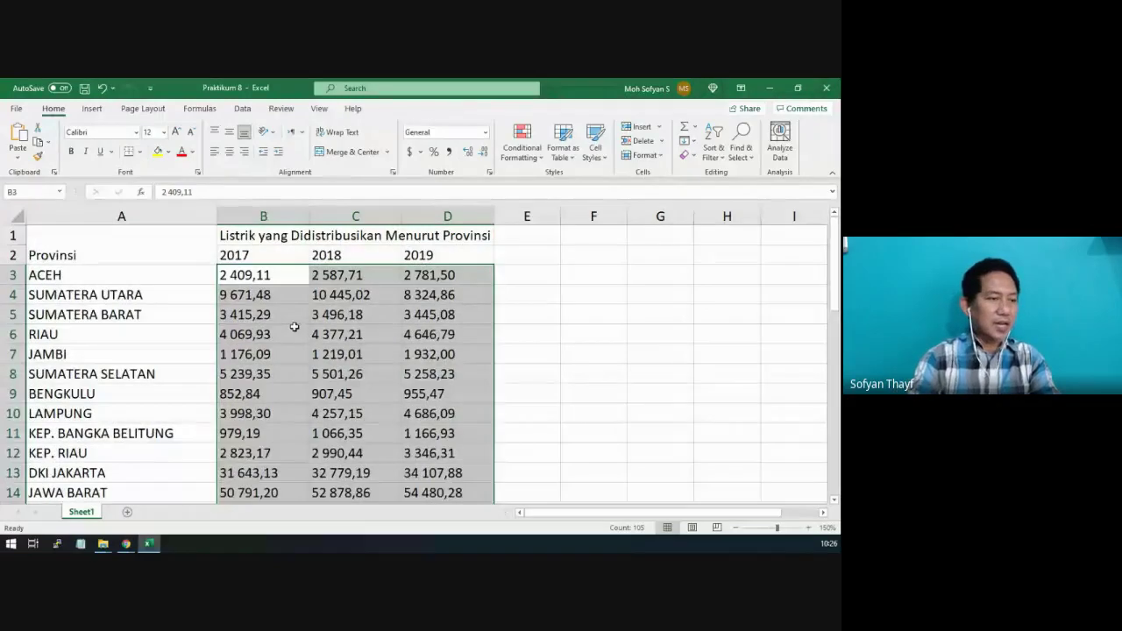
Replace every comma with a period in the selected figures, and check the converted numbers
key("ctrl+h")
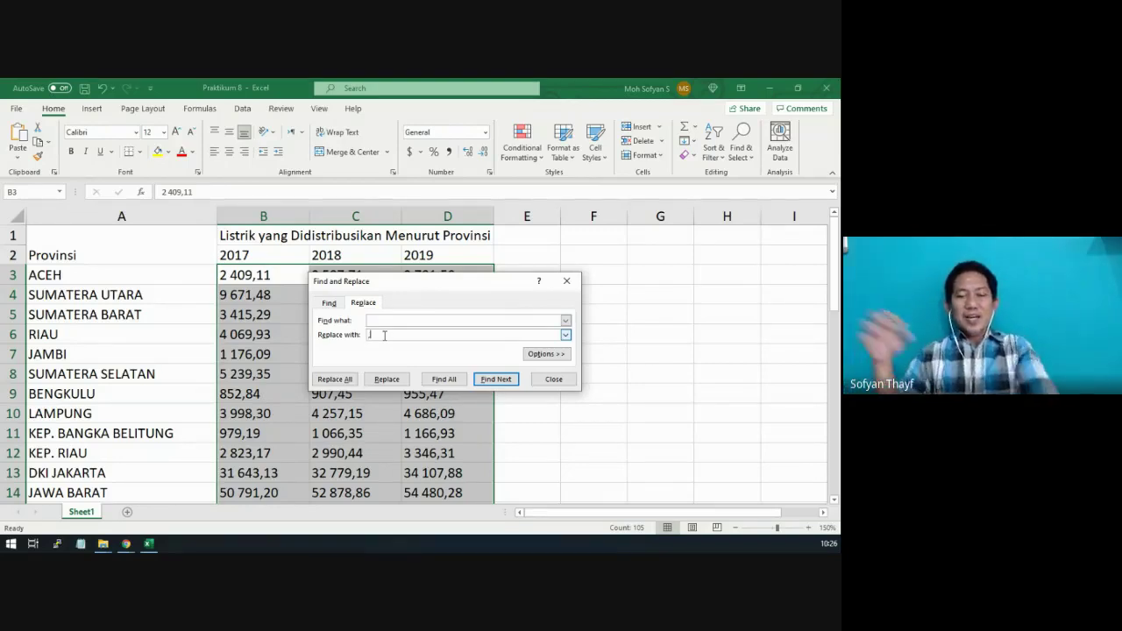
type(".")
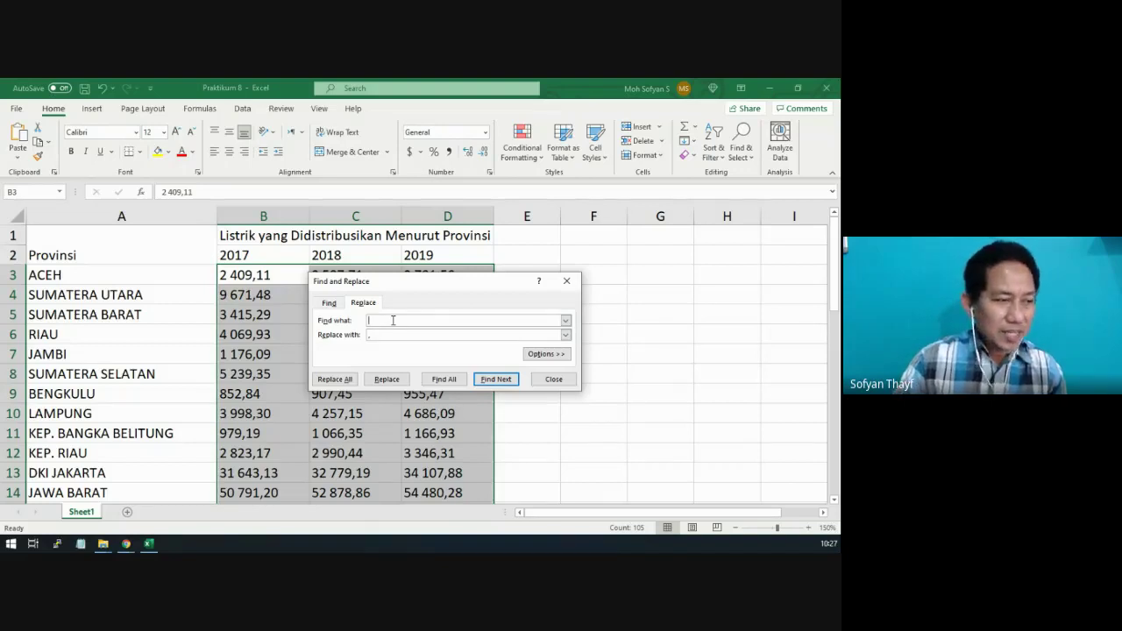
left_click(397, 337)
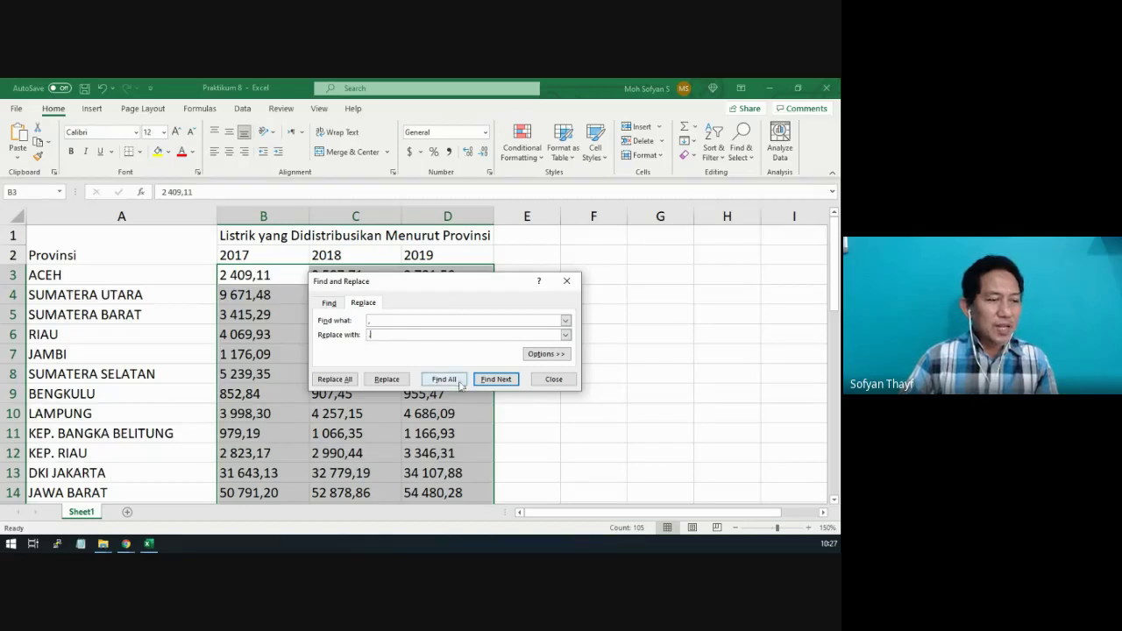
left_click(326, 380)
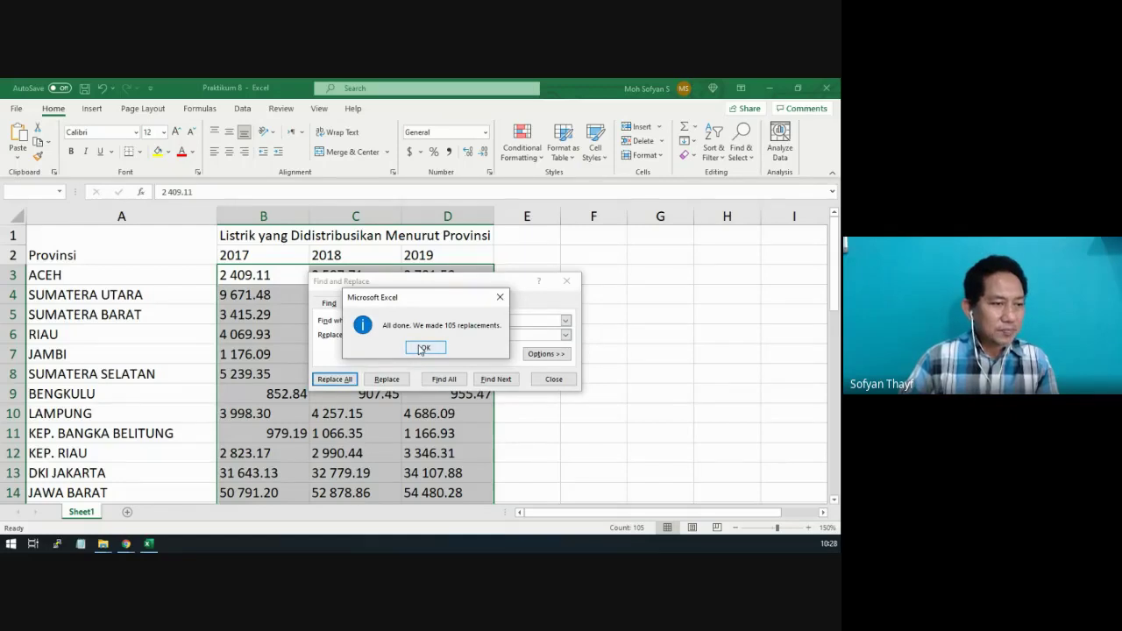
left_click(422, 348)
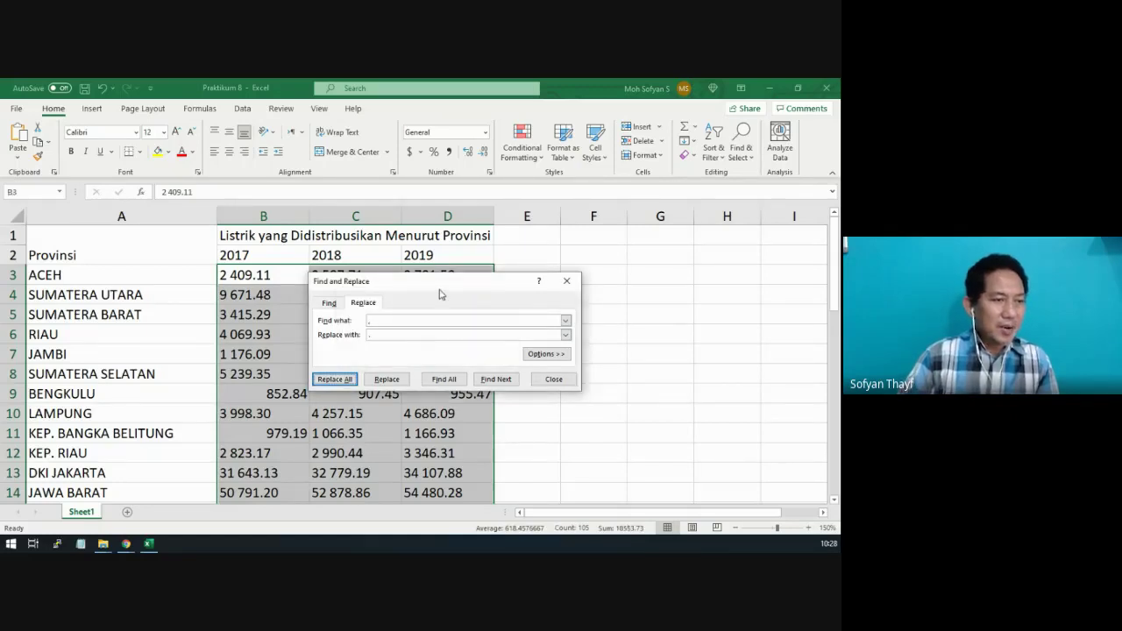
left_click_drag(440, 290, 606, 277)
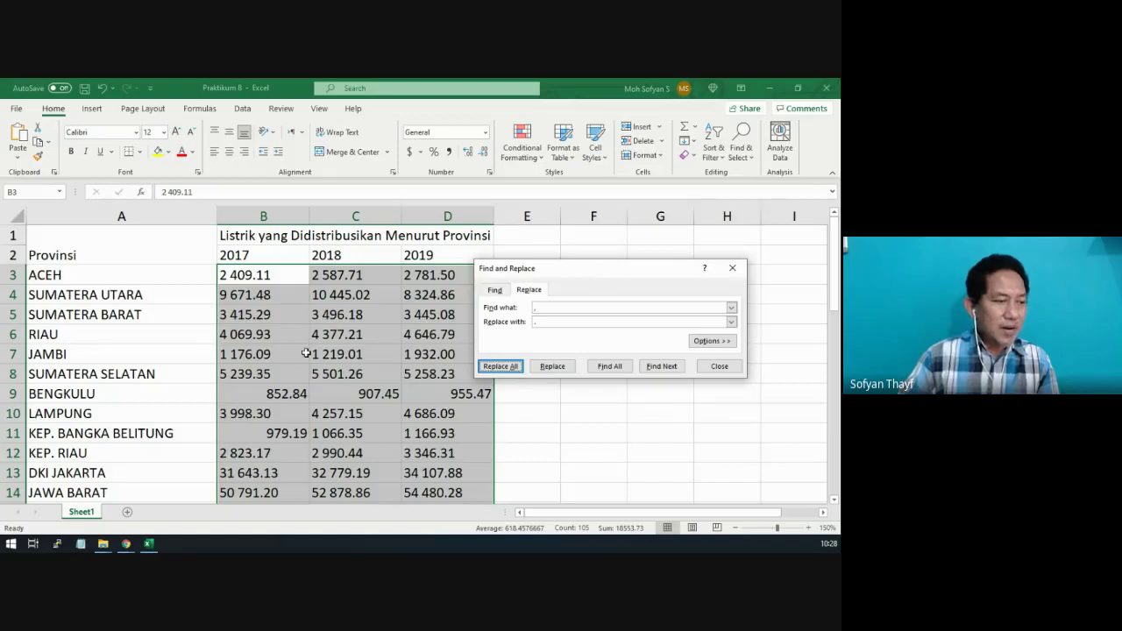
scroll(297, 394, "down", 4)
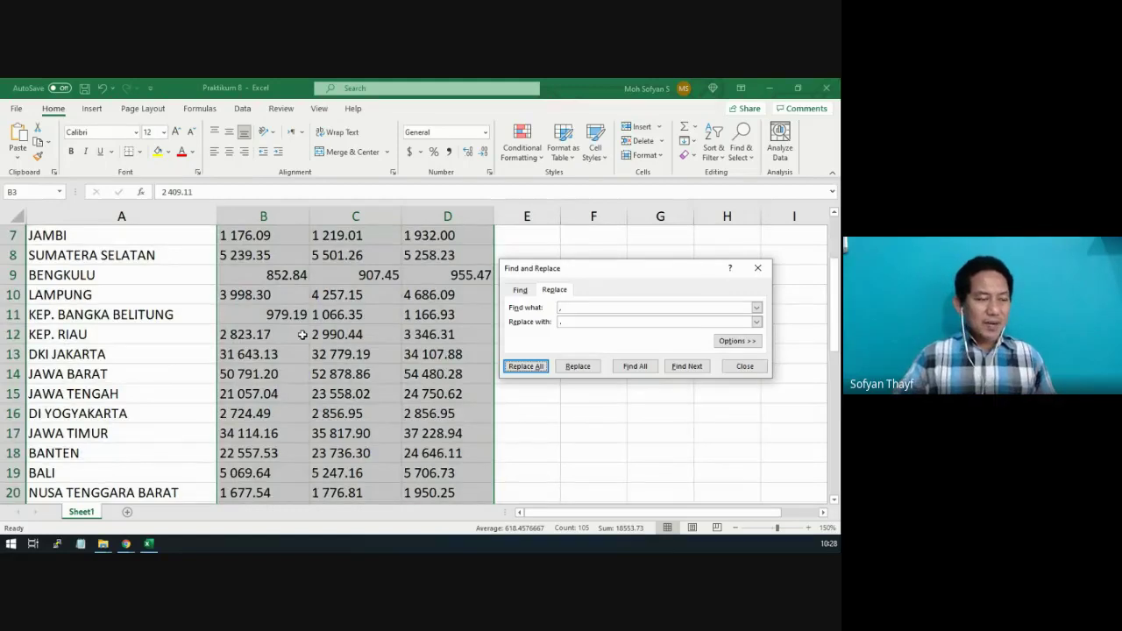
scroll(299, 314, "up", 2)
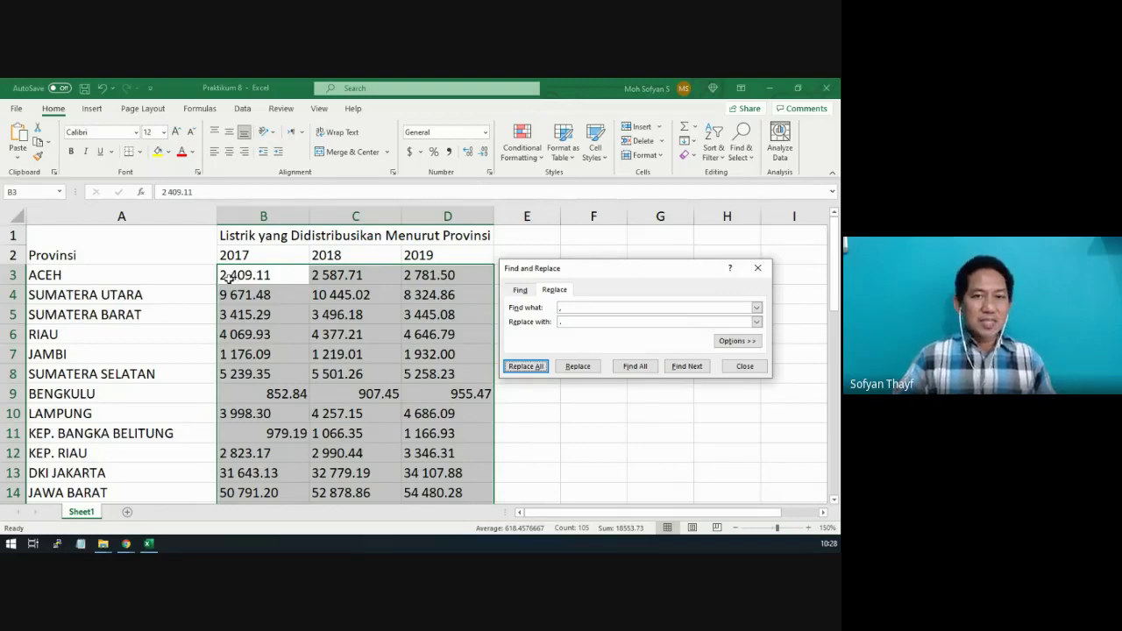
Try to replace all spaces in the selected figures with commas, and close Find and Replace
left_click(612, 307)
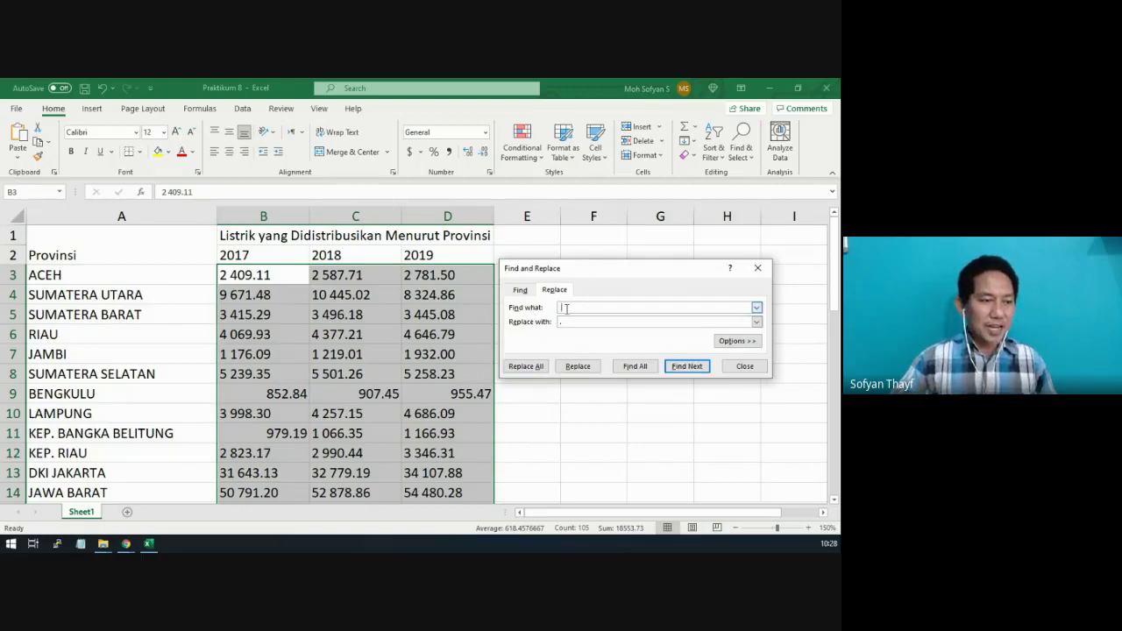
left_click(571, 322)
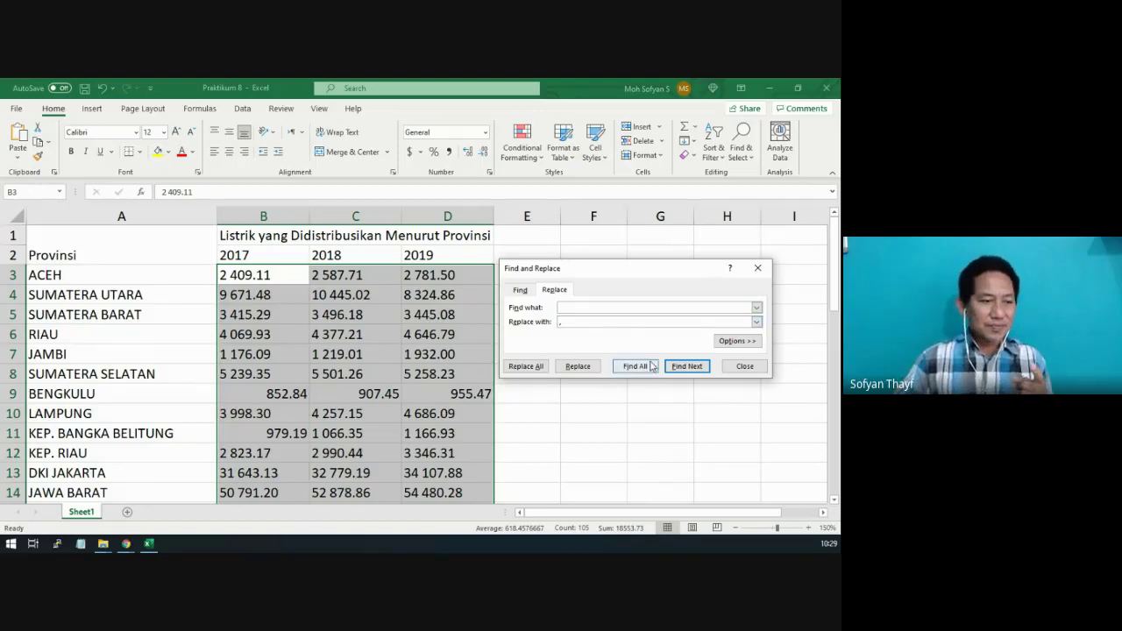
left_click(525, 369)
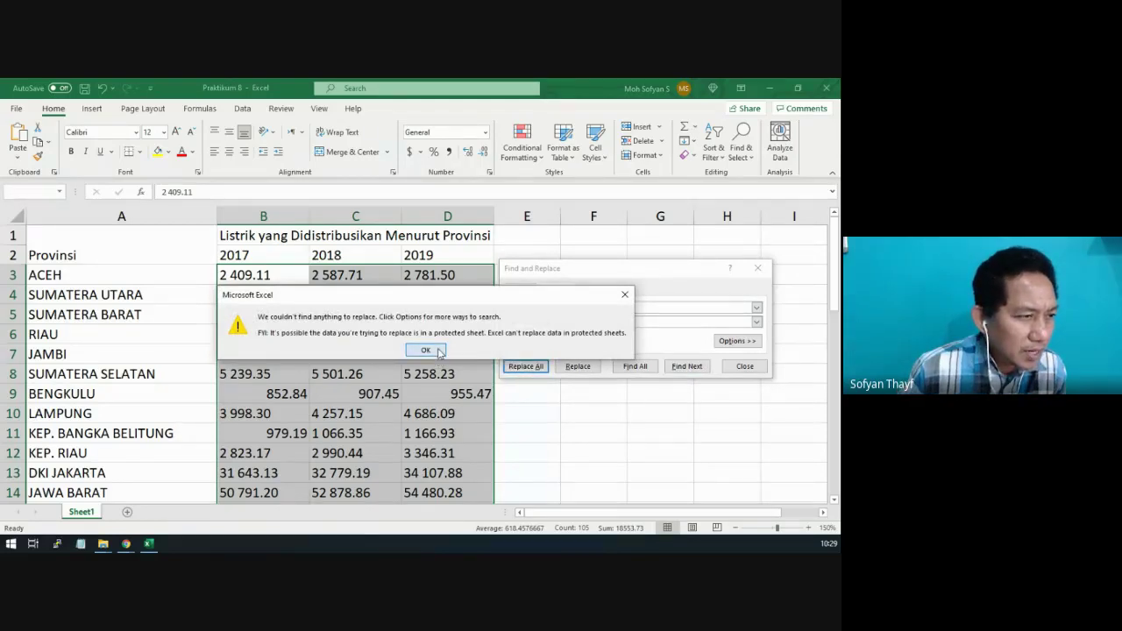
left_click(425, 350)
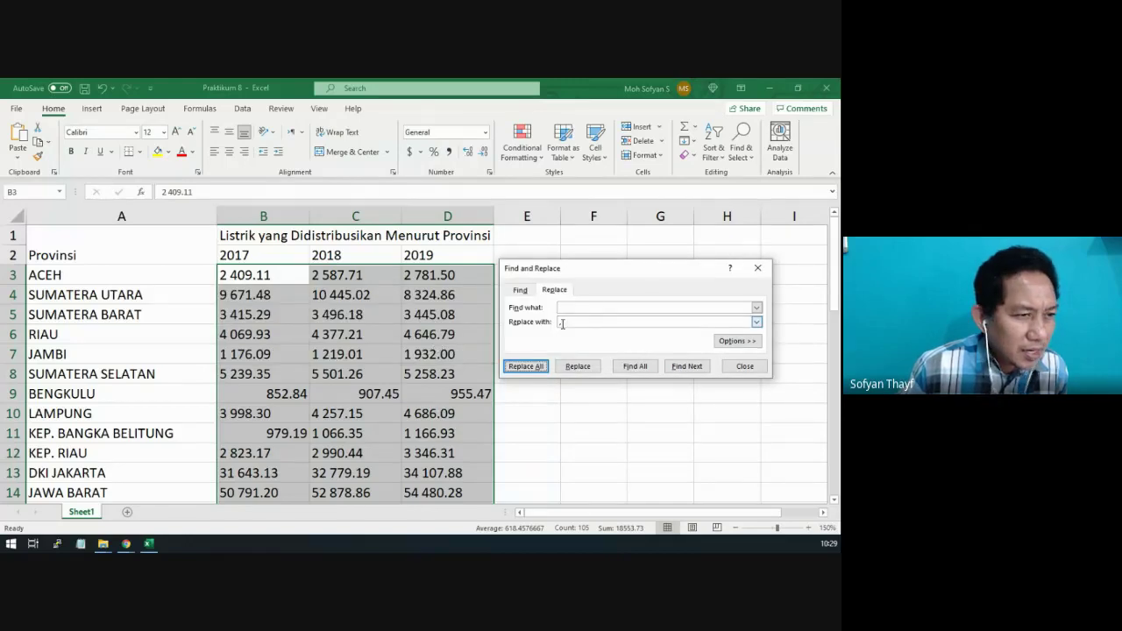
left_click(589, 306)
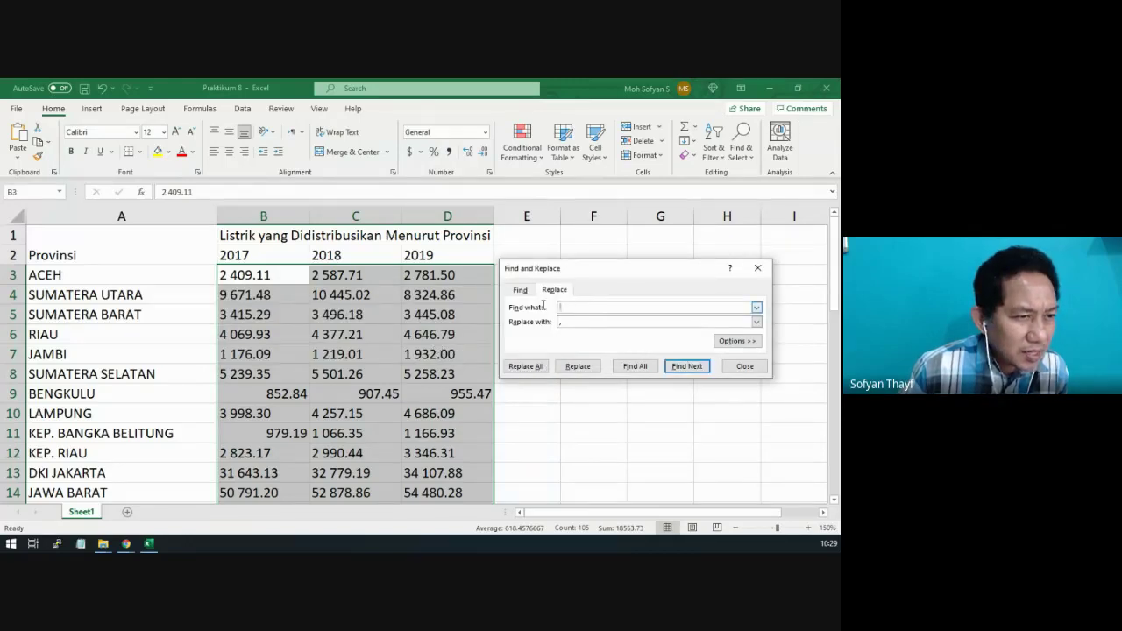
left_click(744, 367)
Inspect the space between the thousands and hundreds digits in Aceh's 2017 figure, leaving the cell unedited
left_click(242, 279)
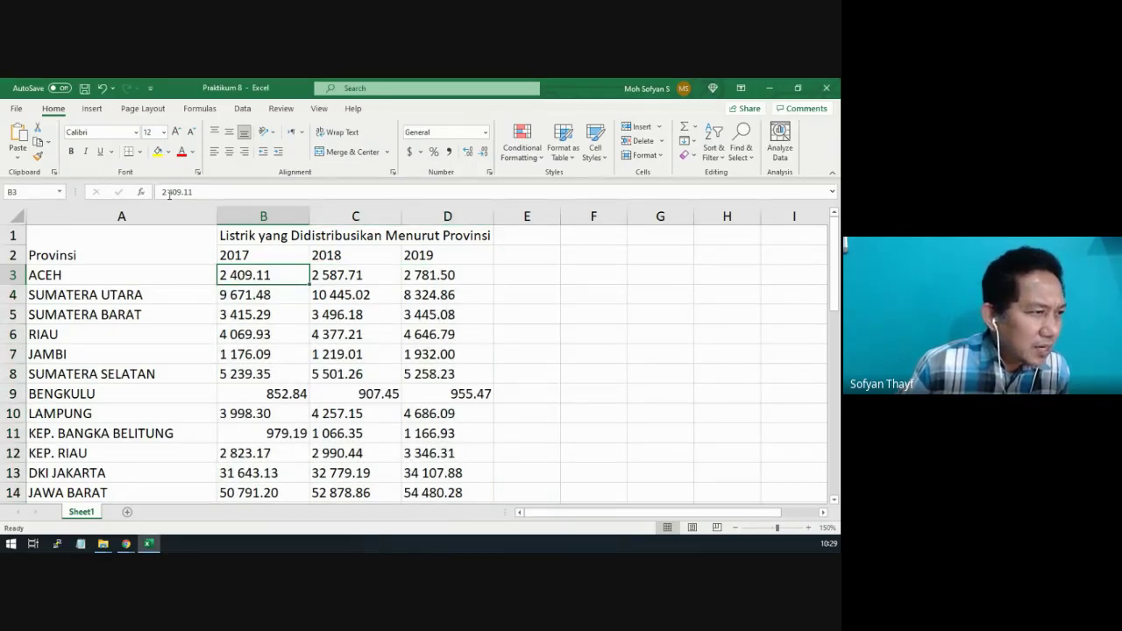
left_click(164, 192)
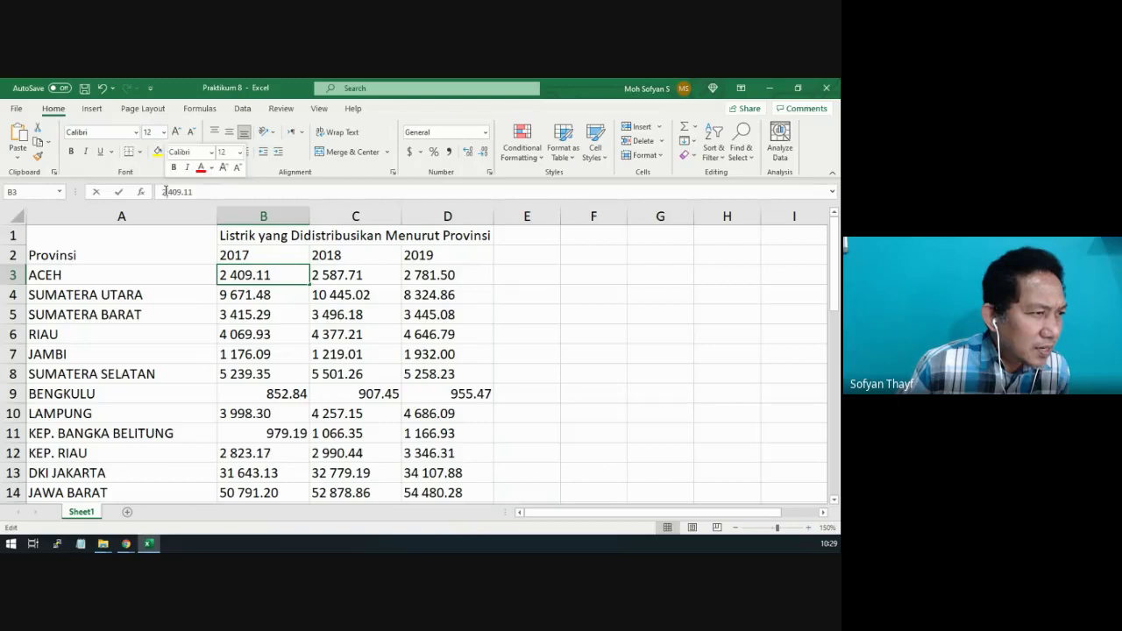
left_click(209, 192)
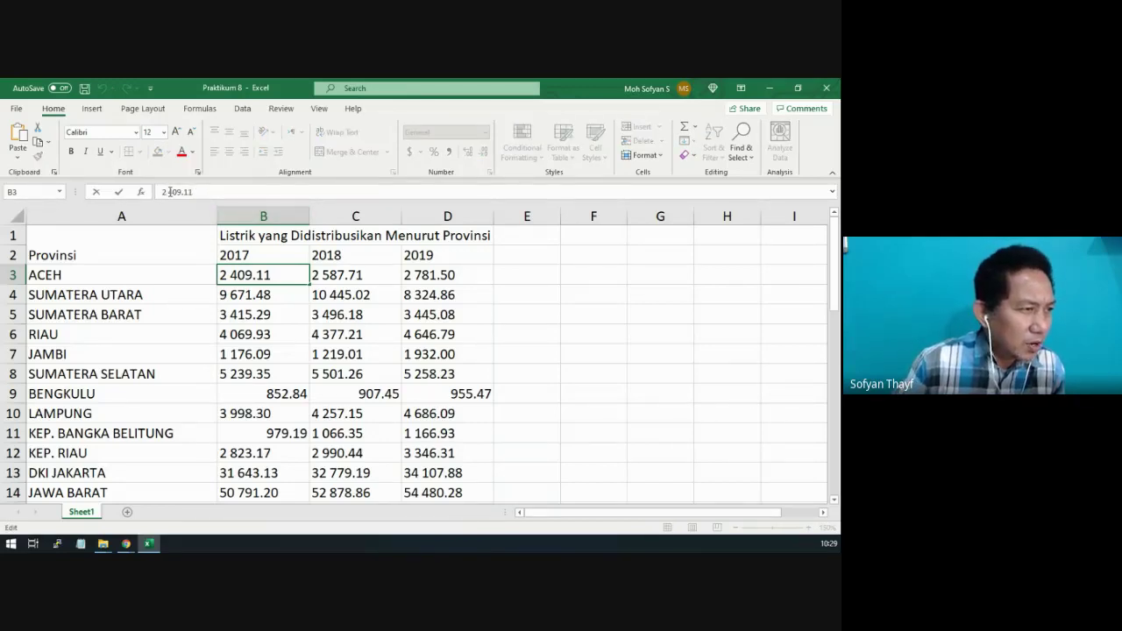
left_click(164, 192)
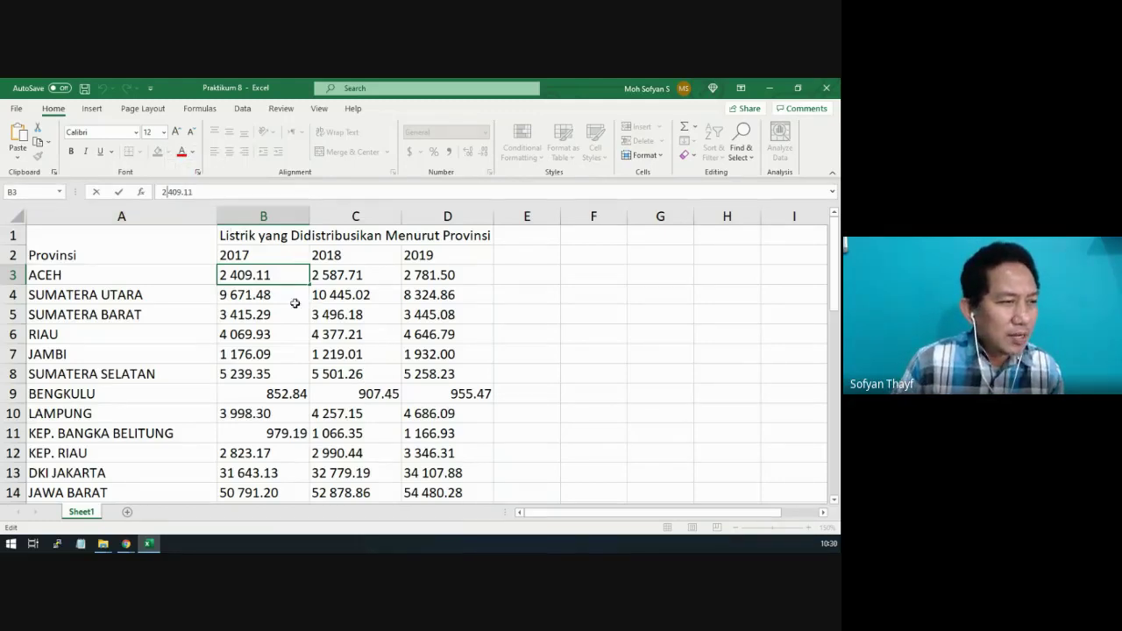
key("Escape")
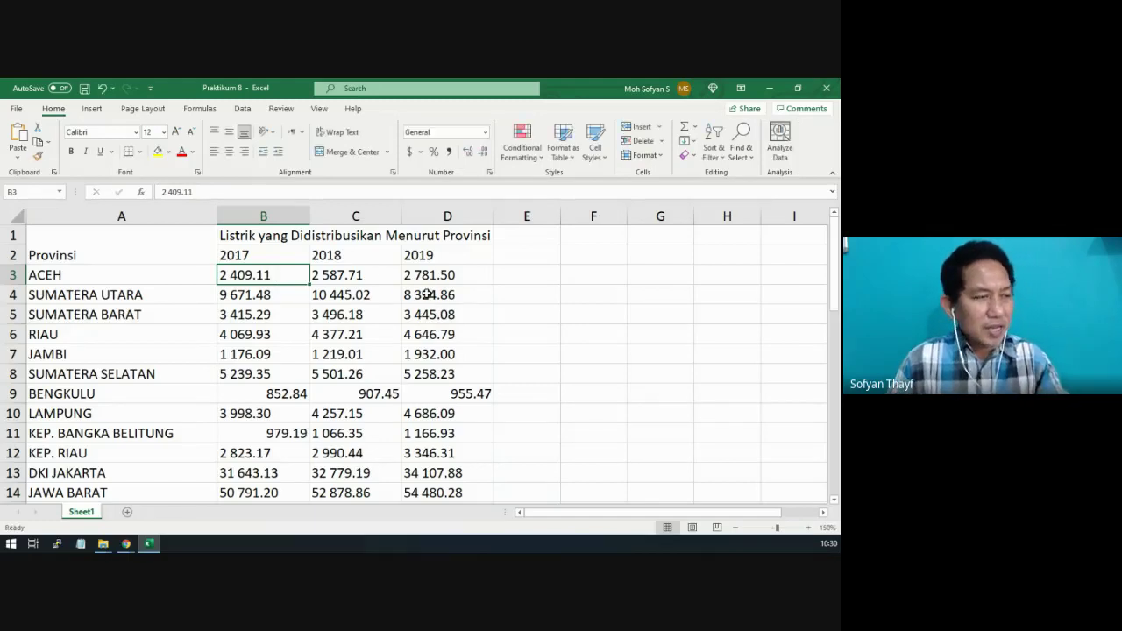
Select B3:D37, replace every thousands-separator space in the figures with a comma, and close Find and Replace
key("shift+Right")
key("shift+Right")
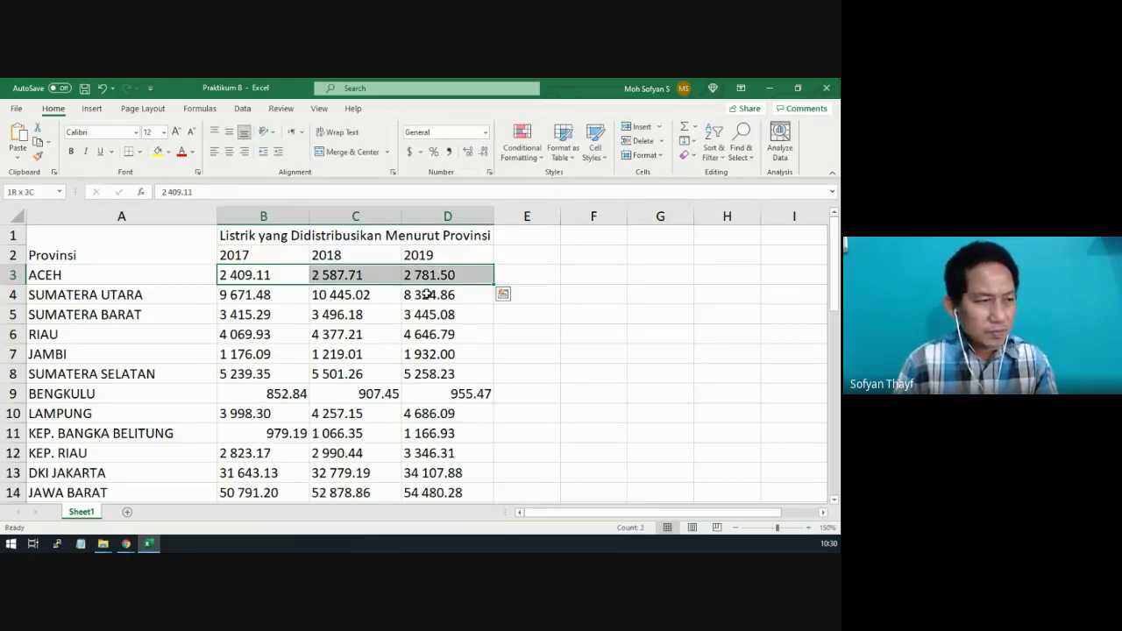
key("ctrl+shift+Down")
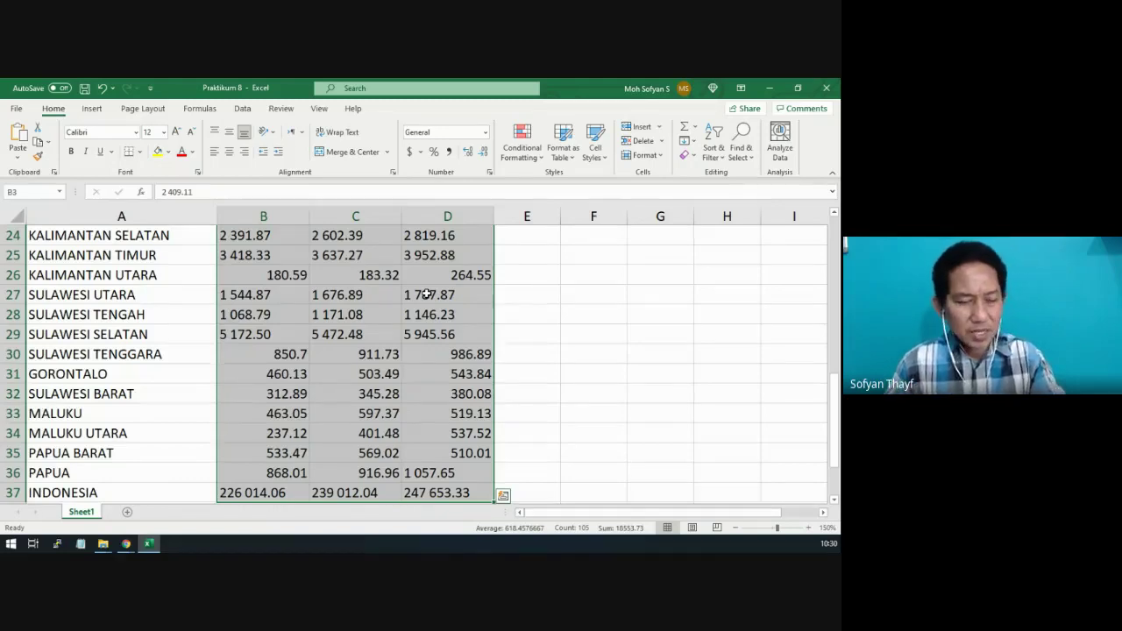
key("ctrl+h")
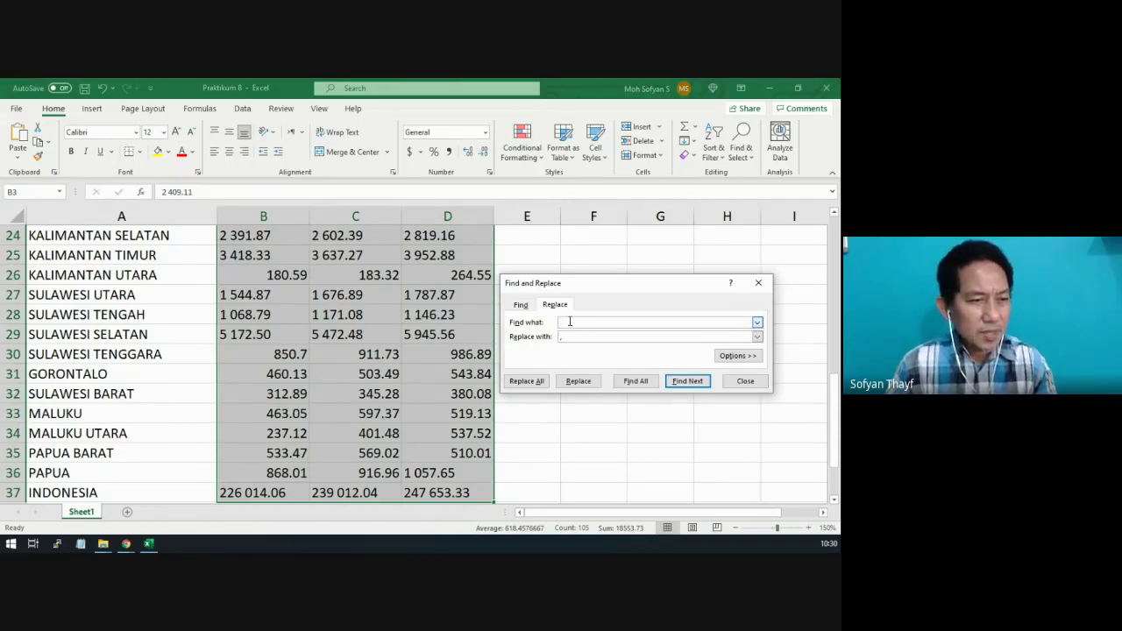
left_click(526, 381)
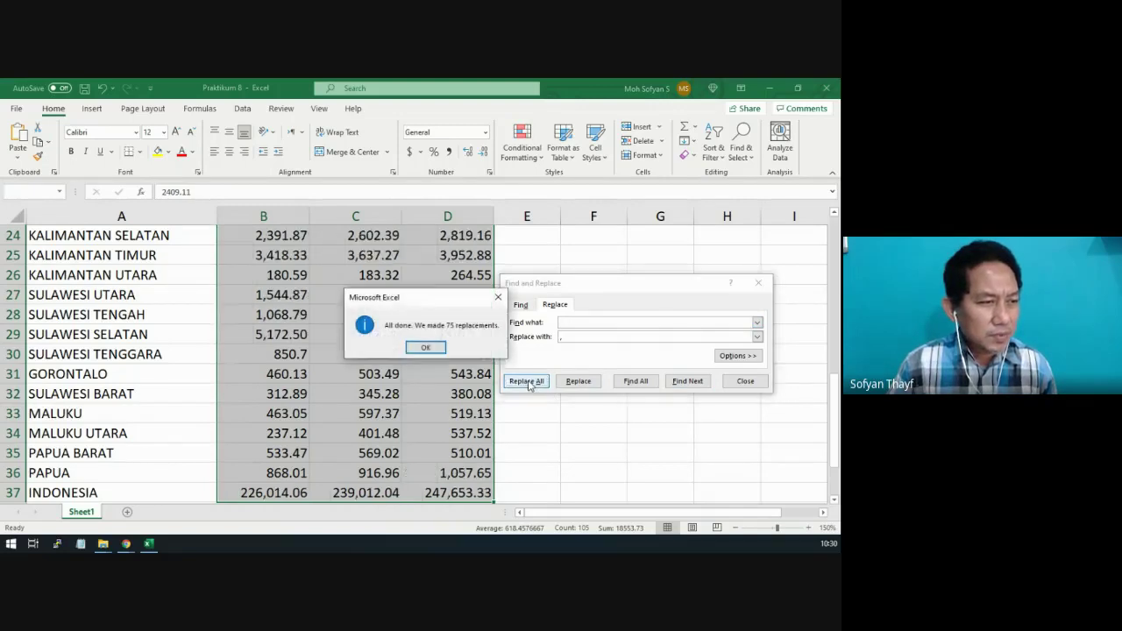
left_click(425, 347)
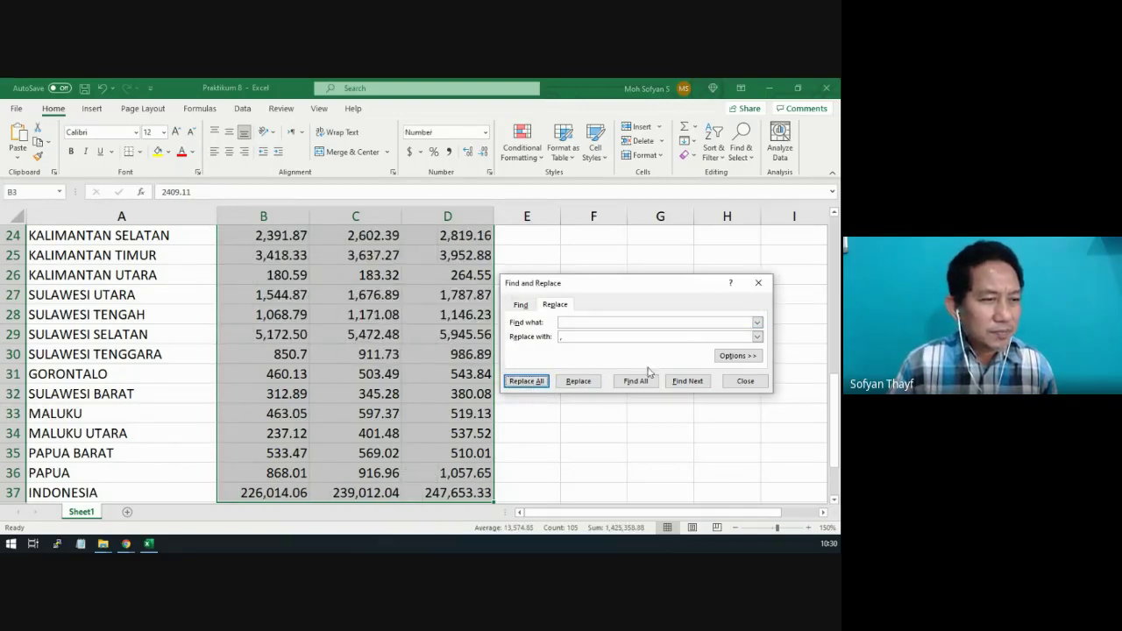
left_click(728, 381)
Review the converted 2017-2019 figures from Aceh to Indonesia, checking individual cells, the selected range and the stored values
left_click(391, 332)
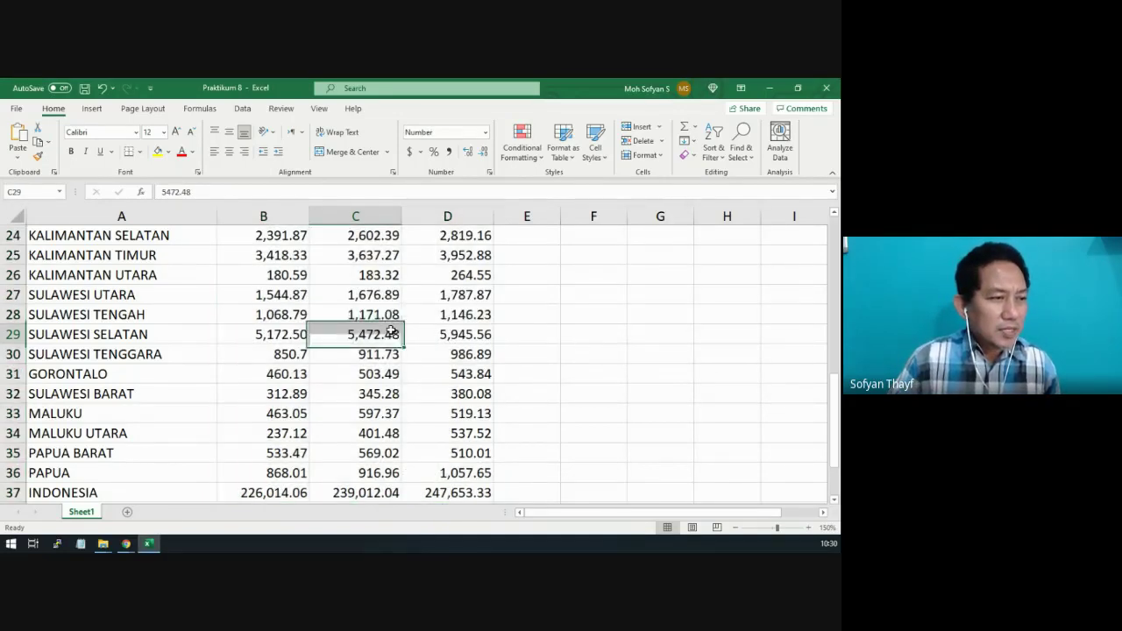
scroll(391, 332, "up", 8)
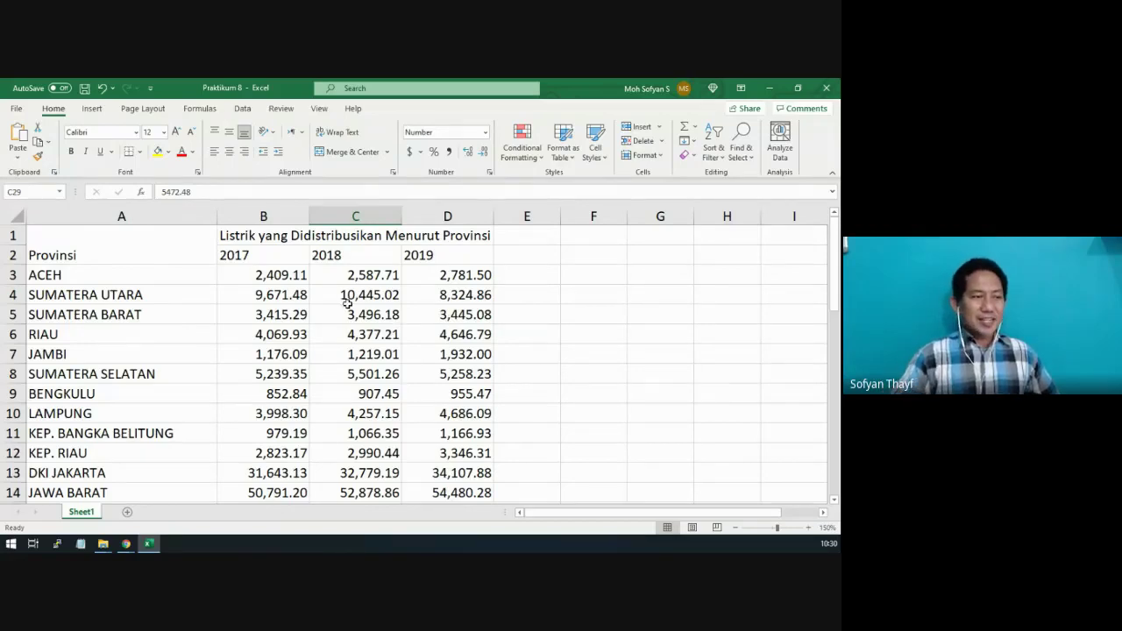
left_click(268, 276)
left_click(462, 279)
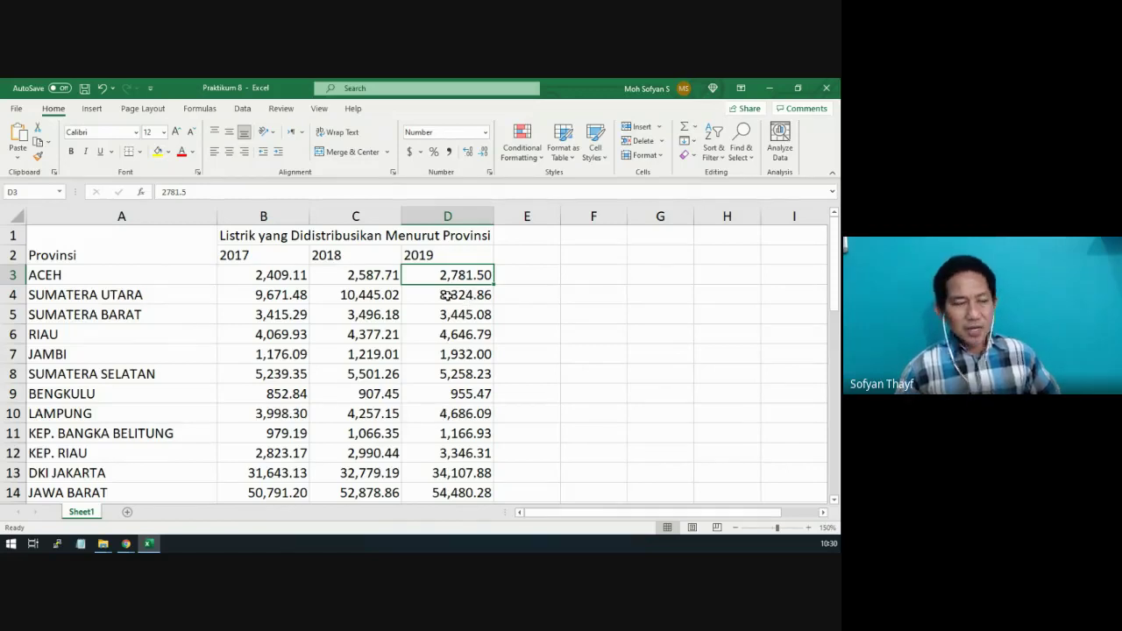
left_click(293, 276)
left_click_drag(293, 275, 480, 337)
scroll(576, 321, "up", 9)
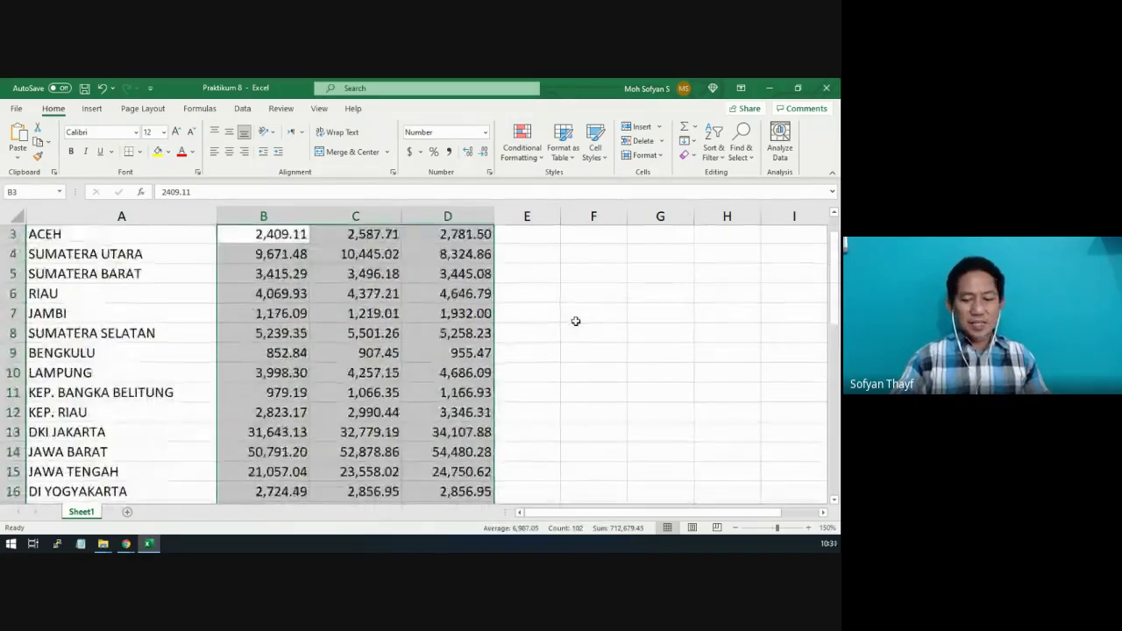
scroll(575, 322, "up", 1)
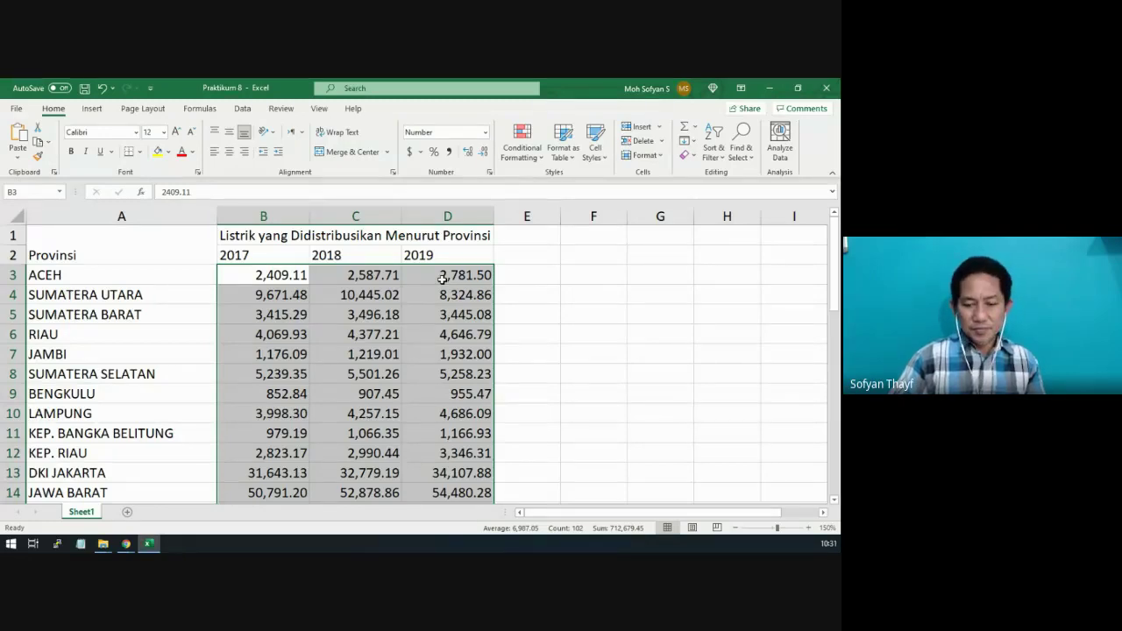
left_click(338, 300)
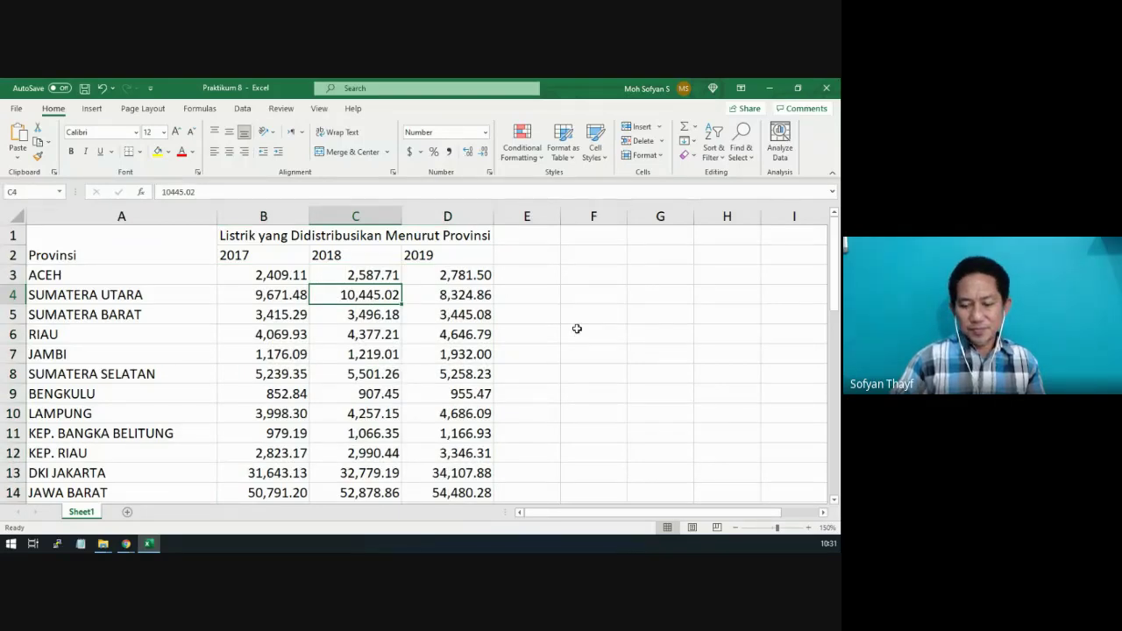
left_click(275, 274)
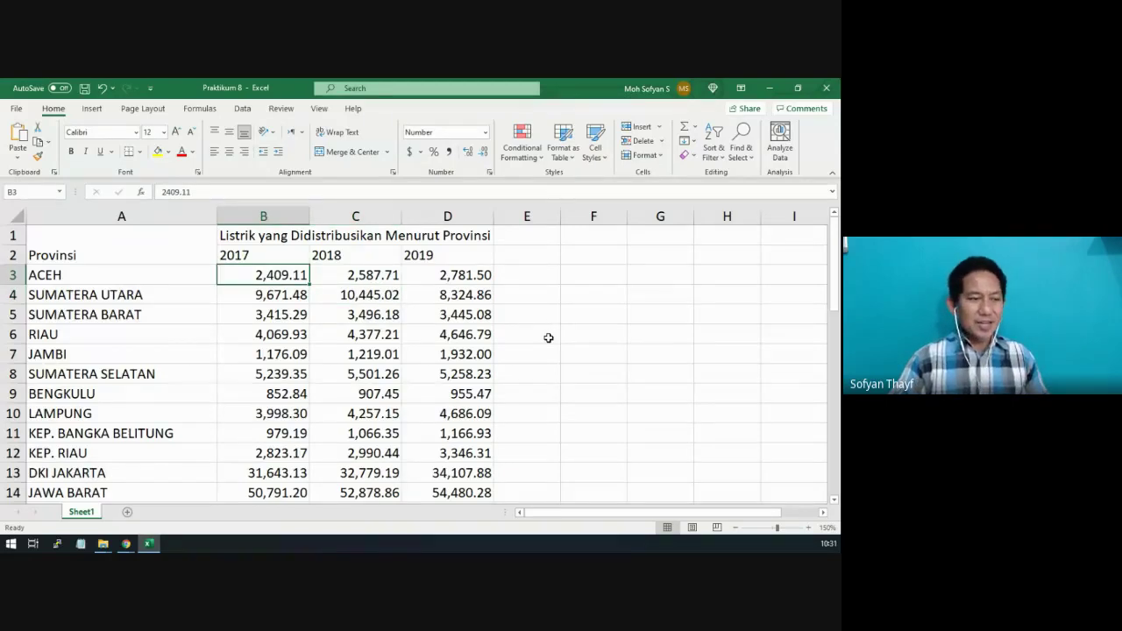
scroll(548, 340, "down", 8)
scroll(548, 341, "down", 3)
scroll(547, 342, "up", 2)
scroll(546, 342, "up", 4)
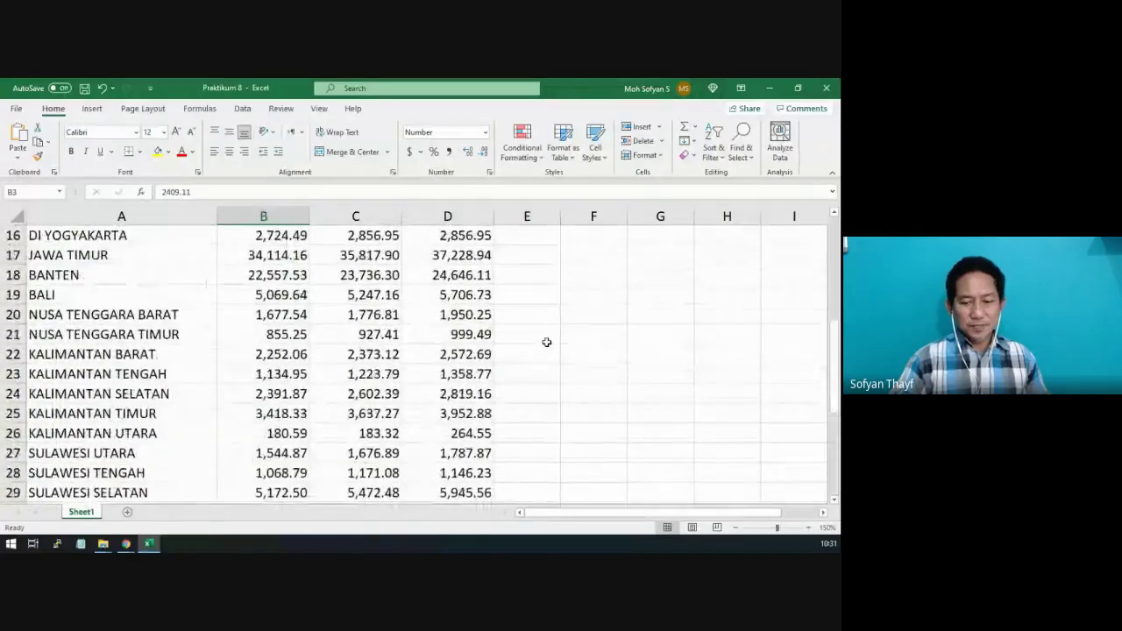
scroll(547, 342, "up", 5)
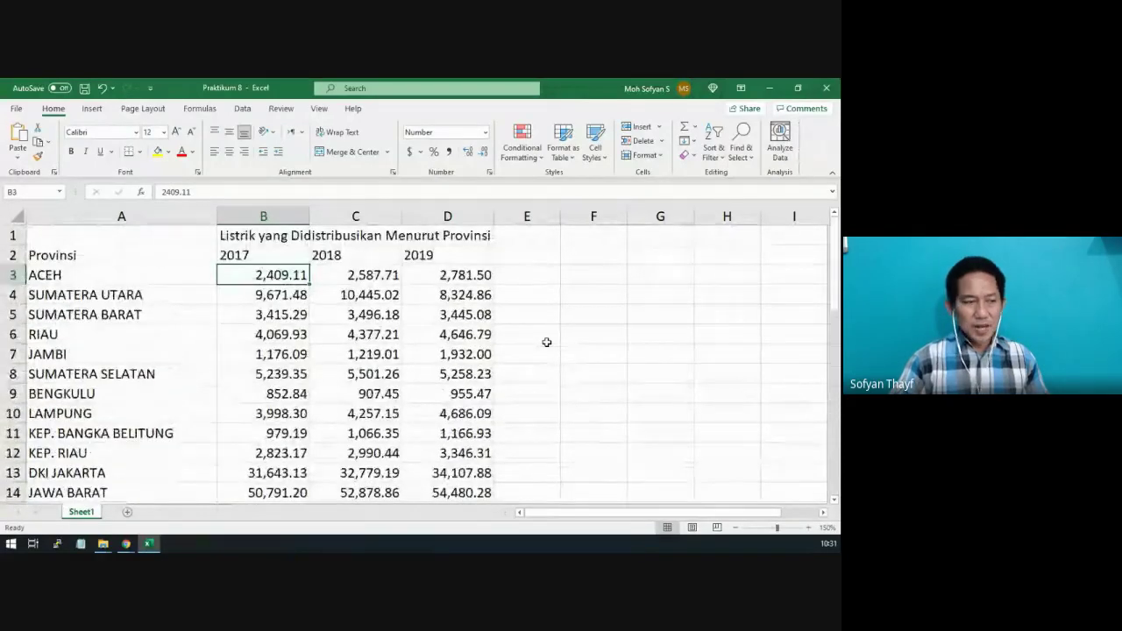
Narrow the 2017, 2018 and 2019 columns, B to D, equally to fit the Indonesia figures more closely
left_click(290, 217)
left_click_drag(290, 217, 448, 217)
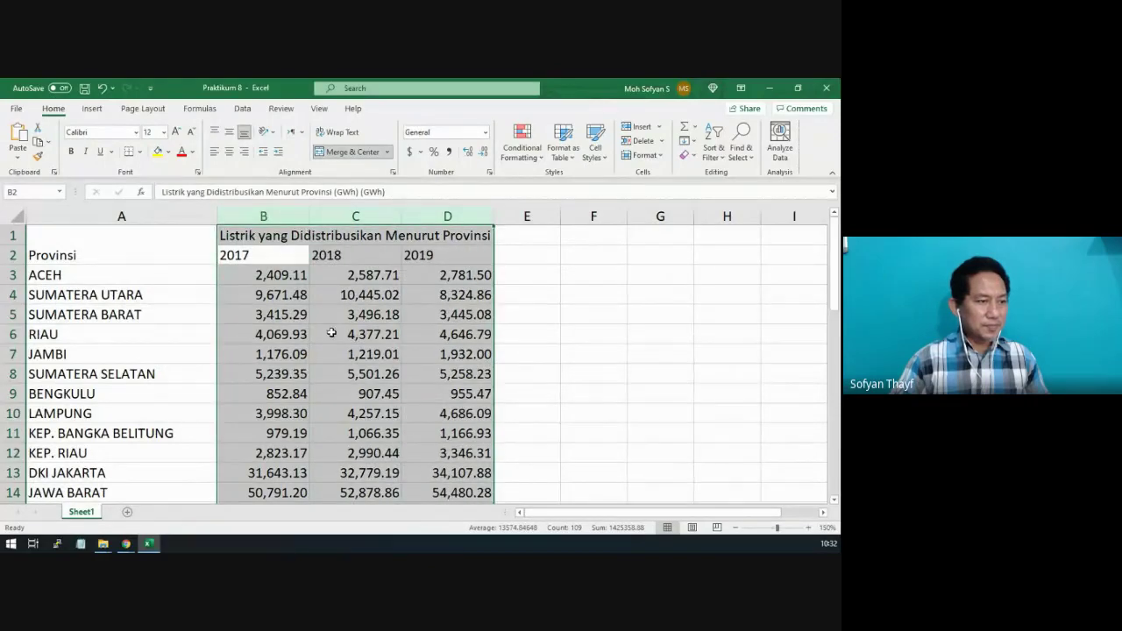
scroll(331, 348, "down", 6)
scroll(331, 348, "down", 4)
left_click_drag(310, 211, 299, 209)
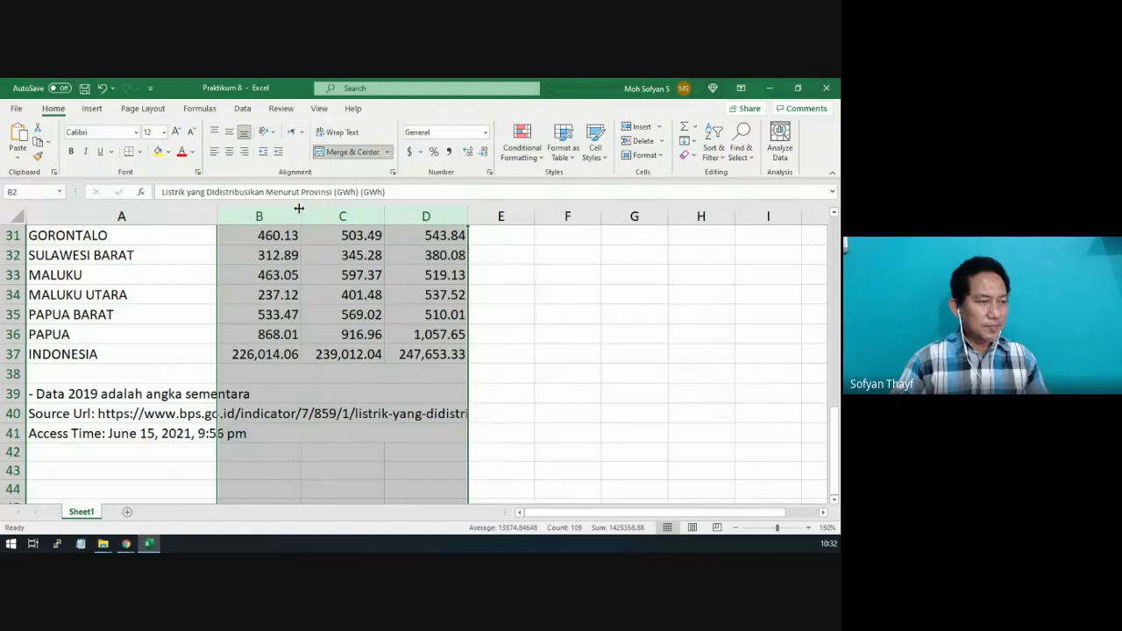
left_click(281, 331)
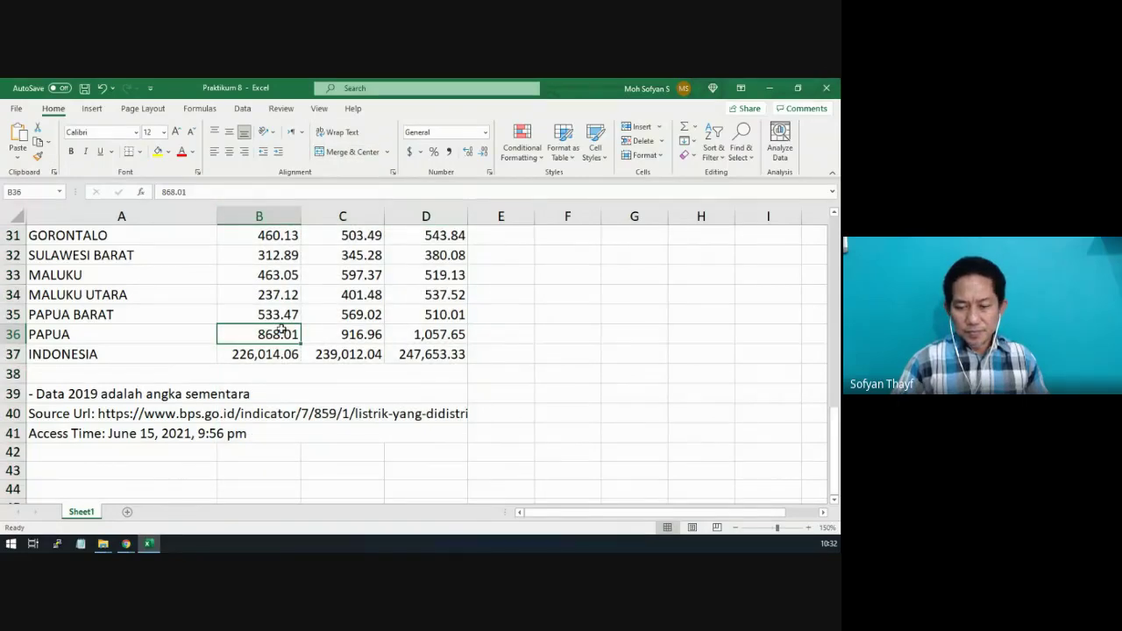
Undo the column narrowing and both separator replacements, restoring the original spaces and commas in the 2017-2019 figures
scroll(370, 348, "up", 10)
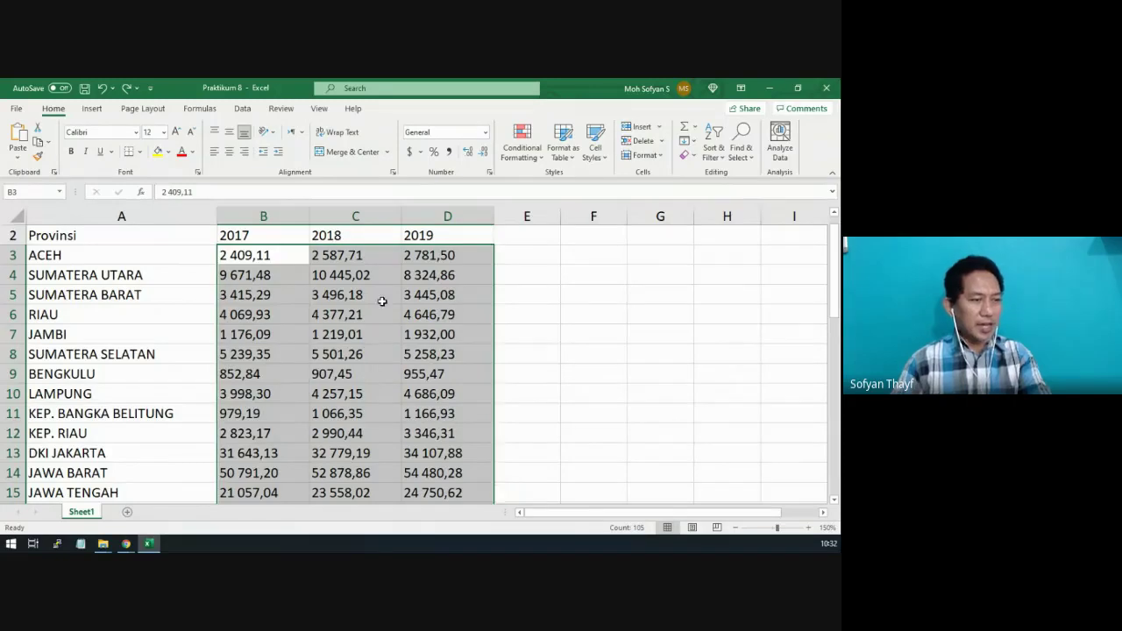
left_click(380, 298)
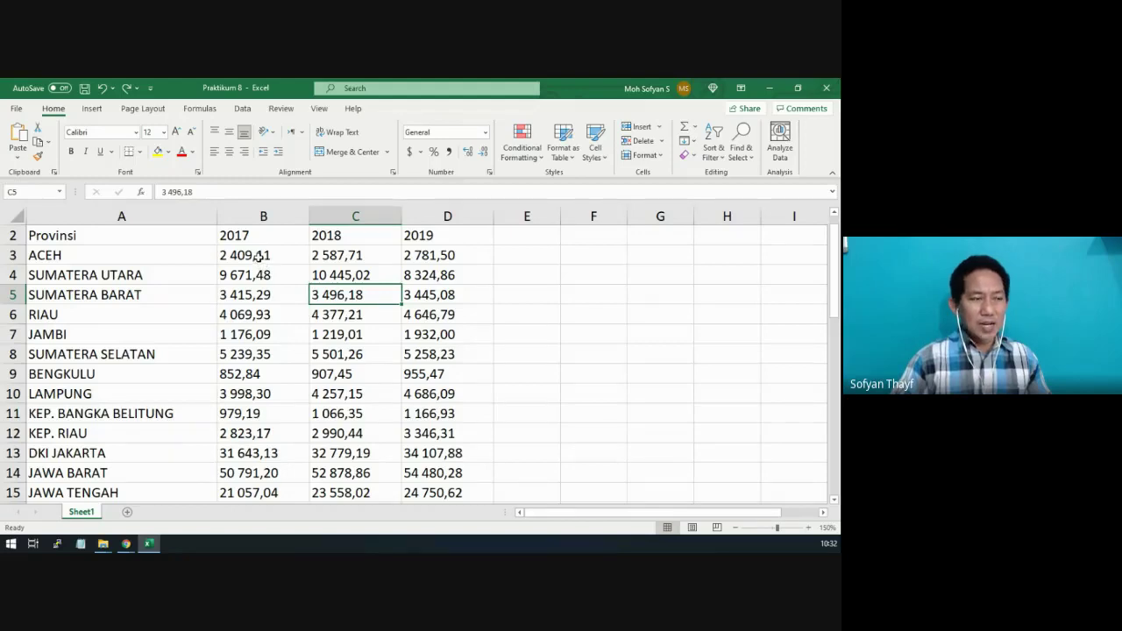
Select the 2017-2019 figures in B3:D37 and replace every comma with a period
left_click_drag(249, 255, 436, 433)
scroll(543, 326, "up", 9)
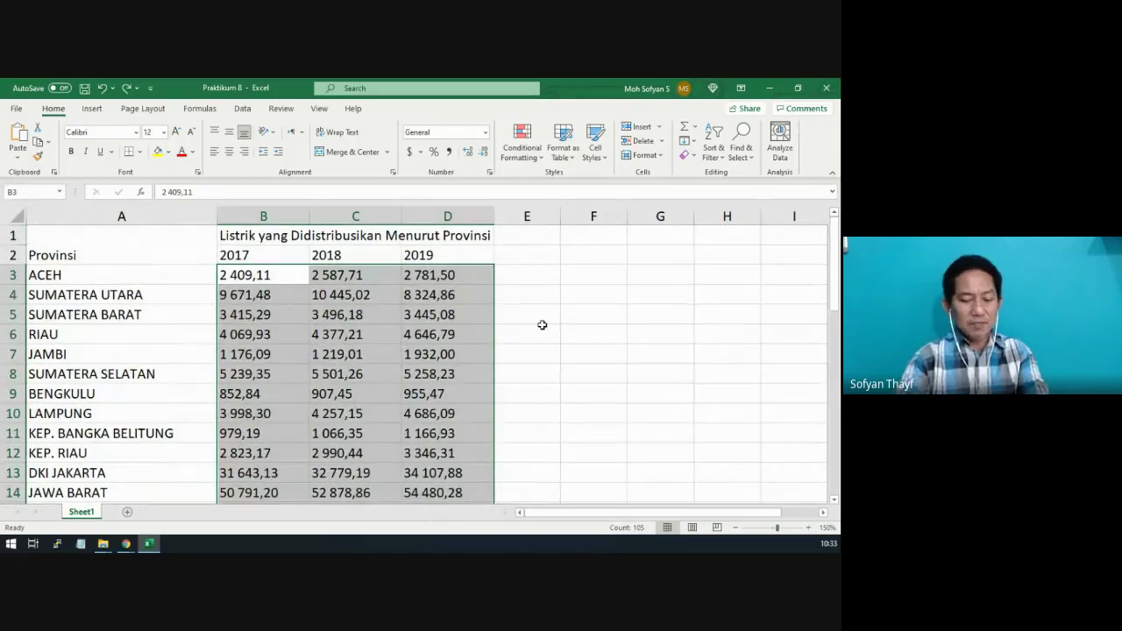
key("ctrl+h")
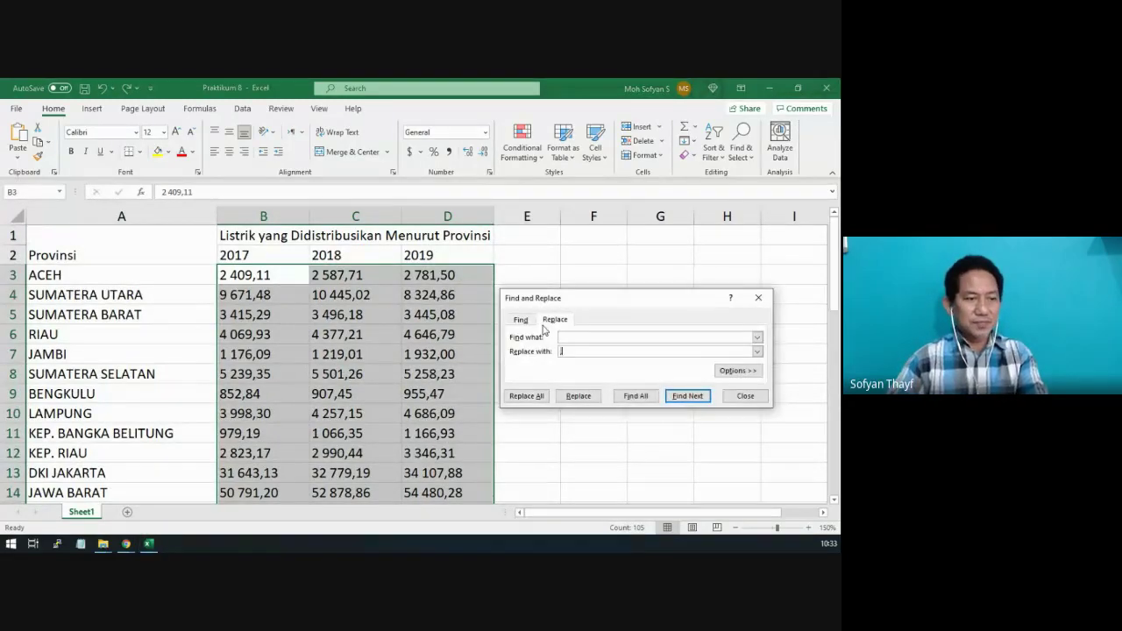
left_click(593, 337)
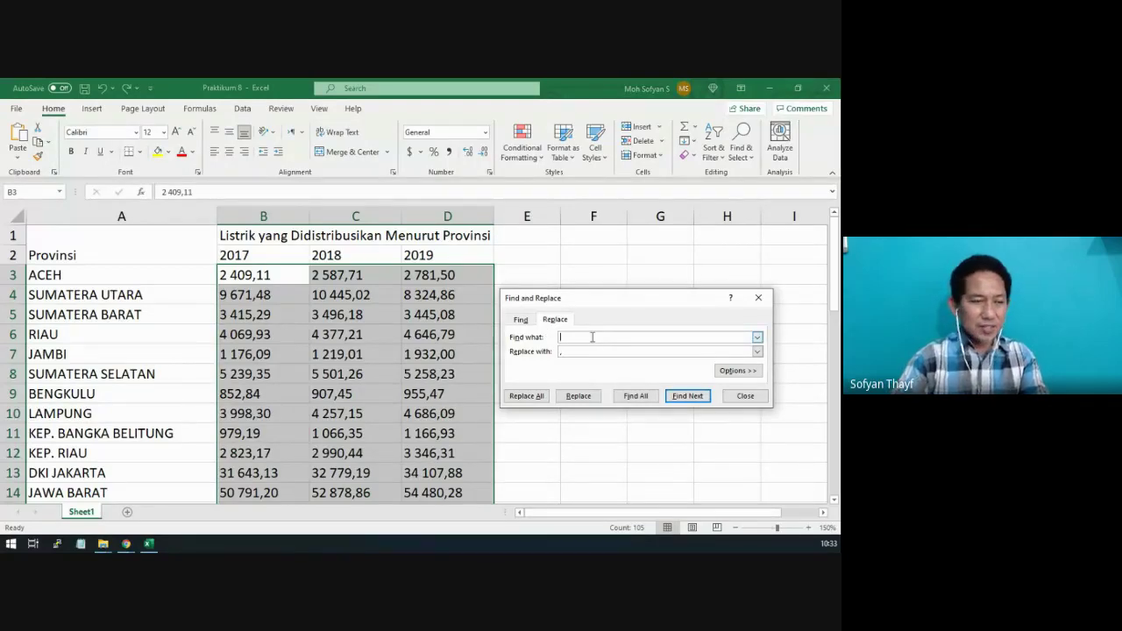
type(".")
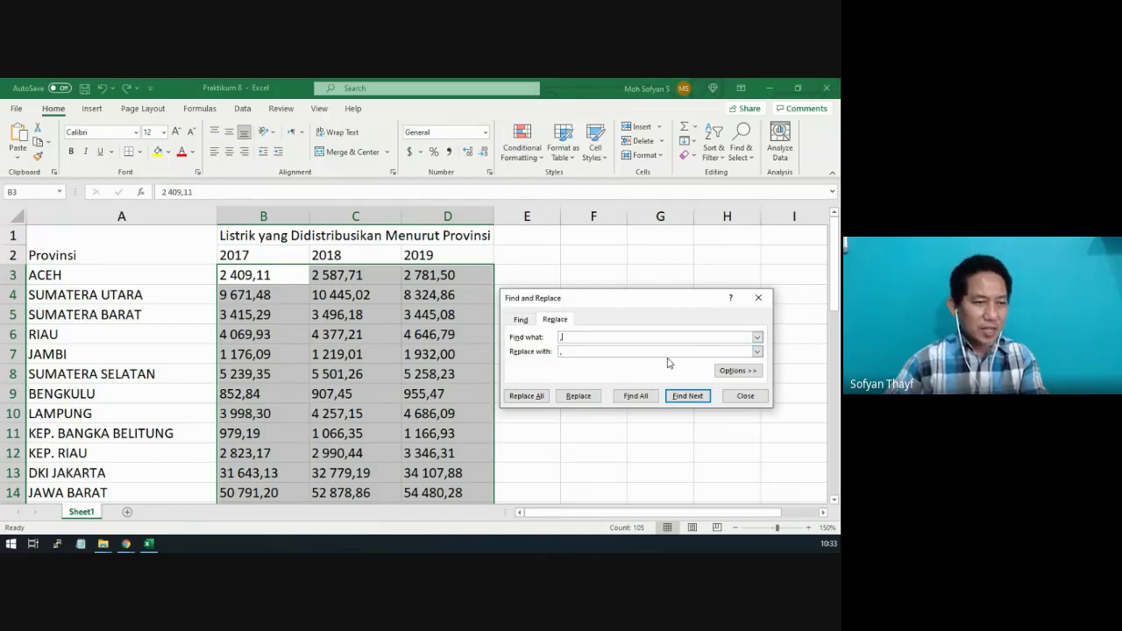
key("Tab")
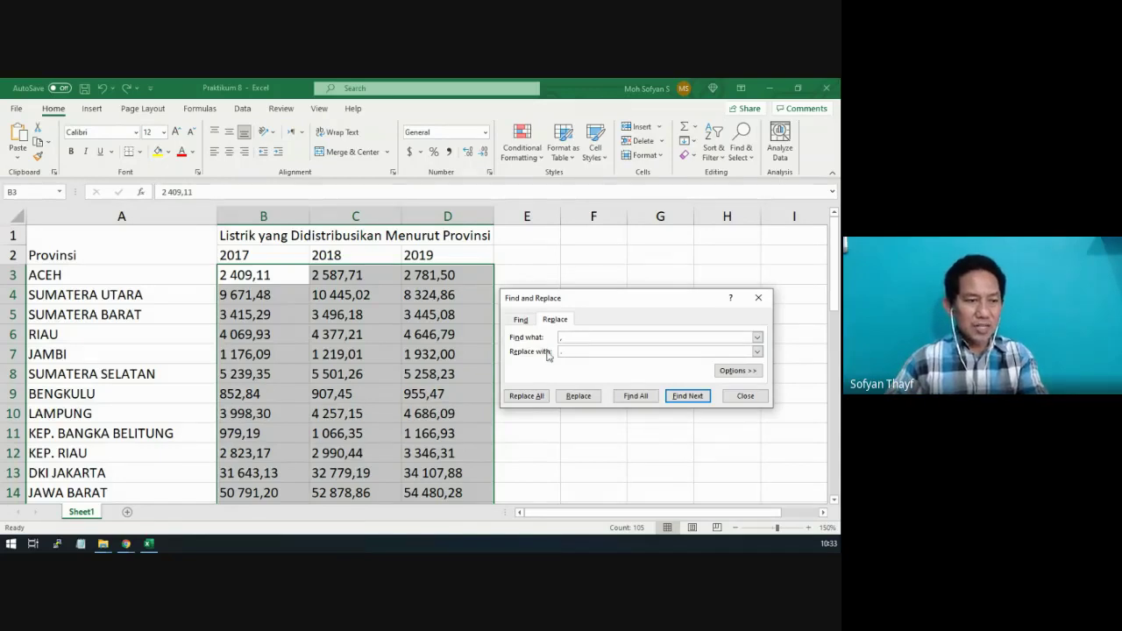
type(",")
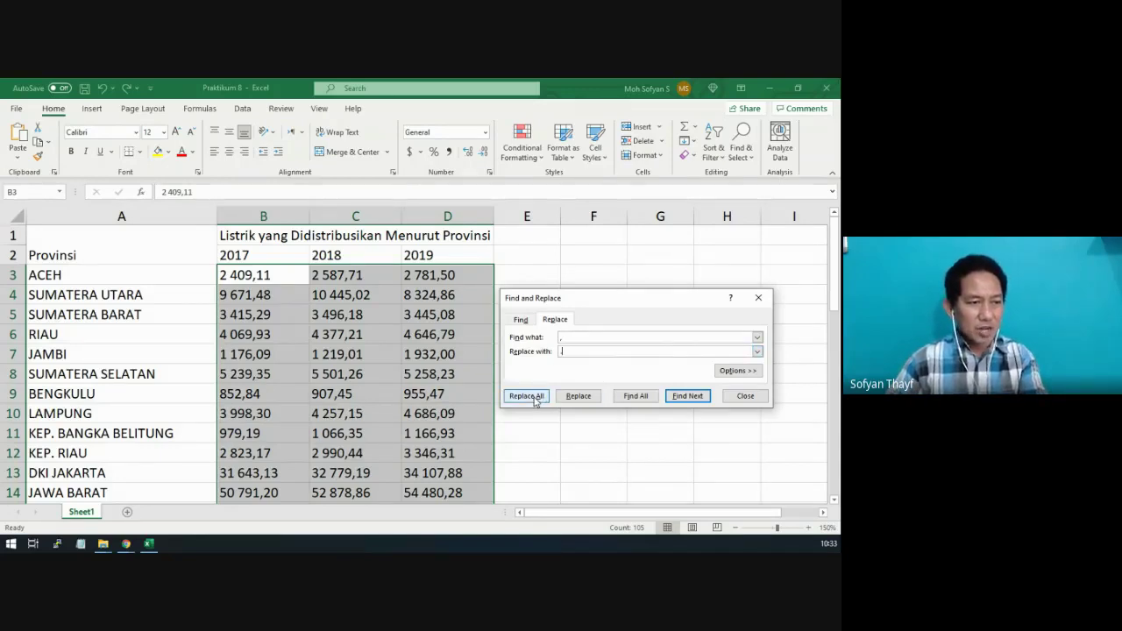
left_click(536, 399)
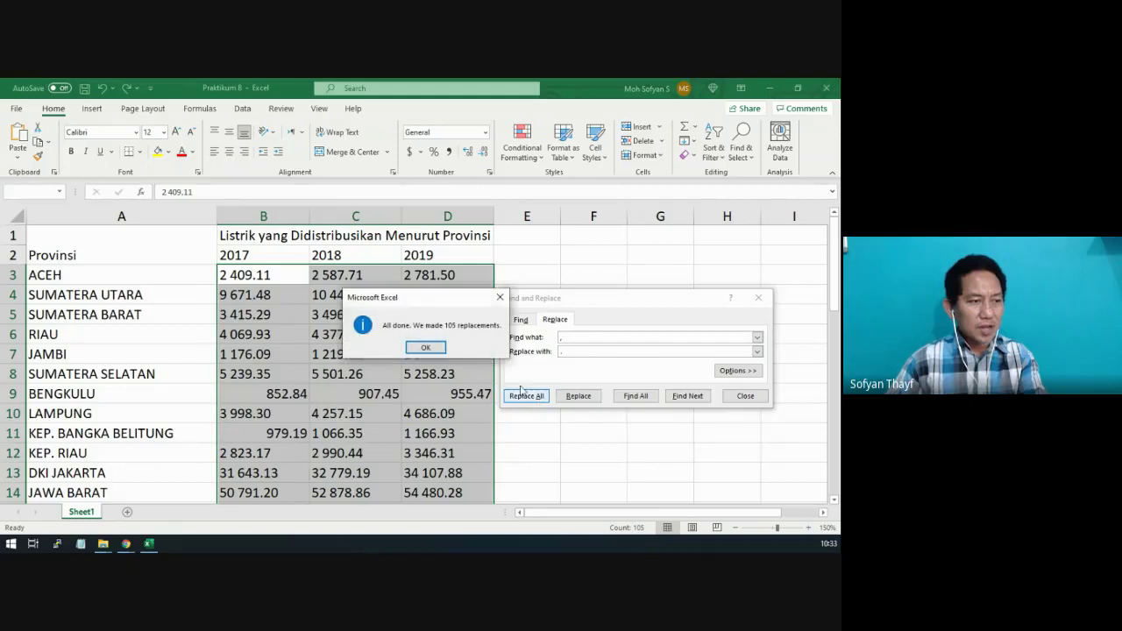
left_click(427, 348)
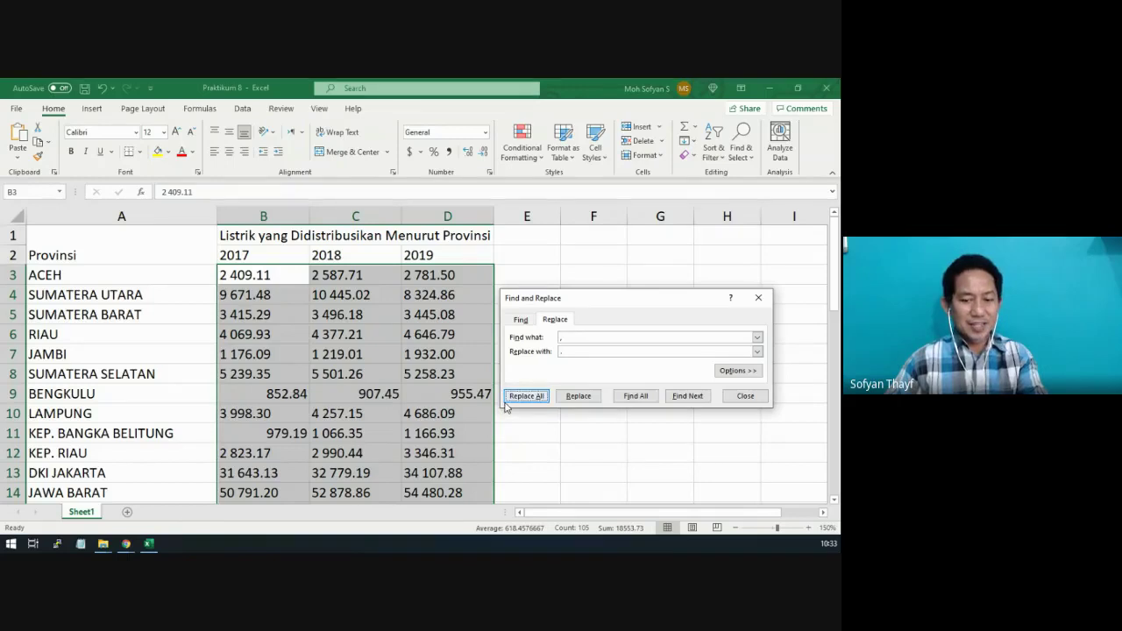
Try to replace all ordinary spaces in the selected figures with commas, and close Find and Replace
left_click(575, 338)
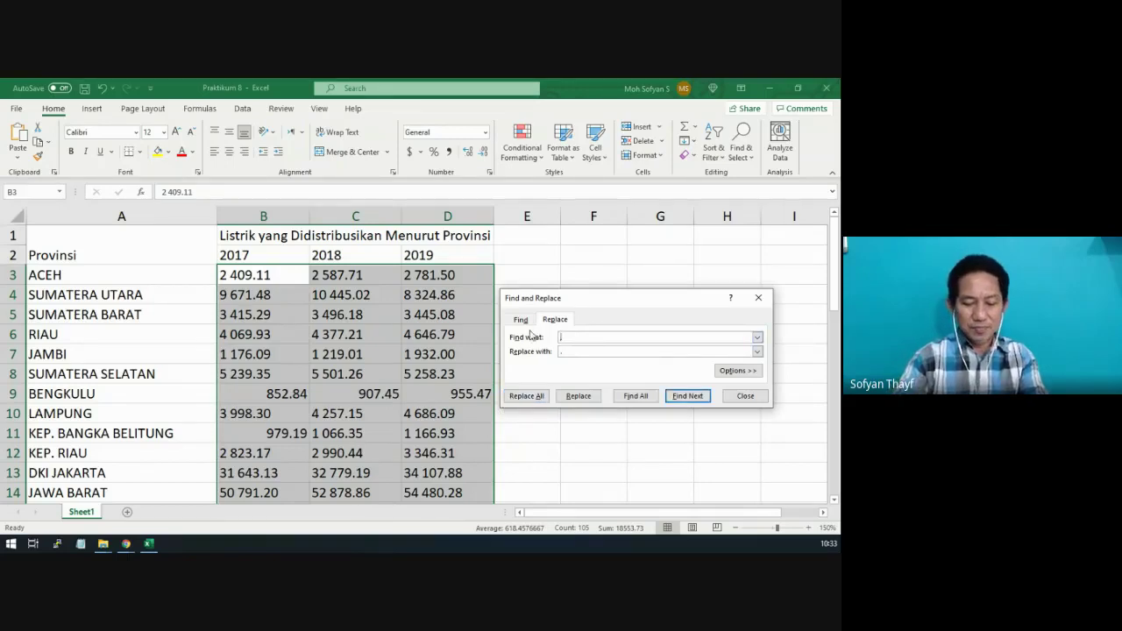
key("Tab")
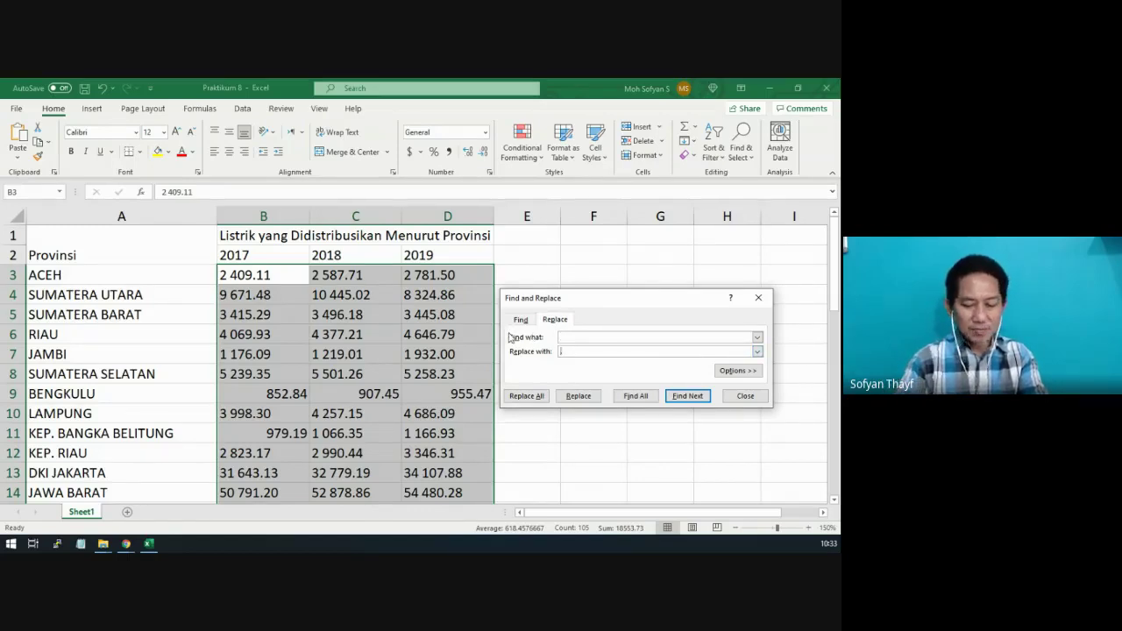
type(",")
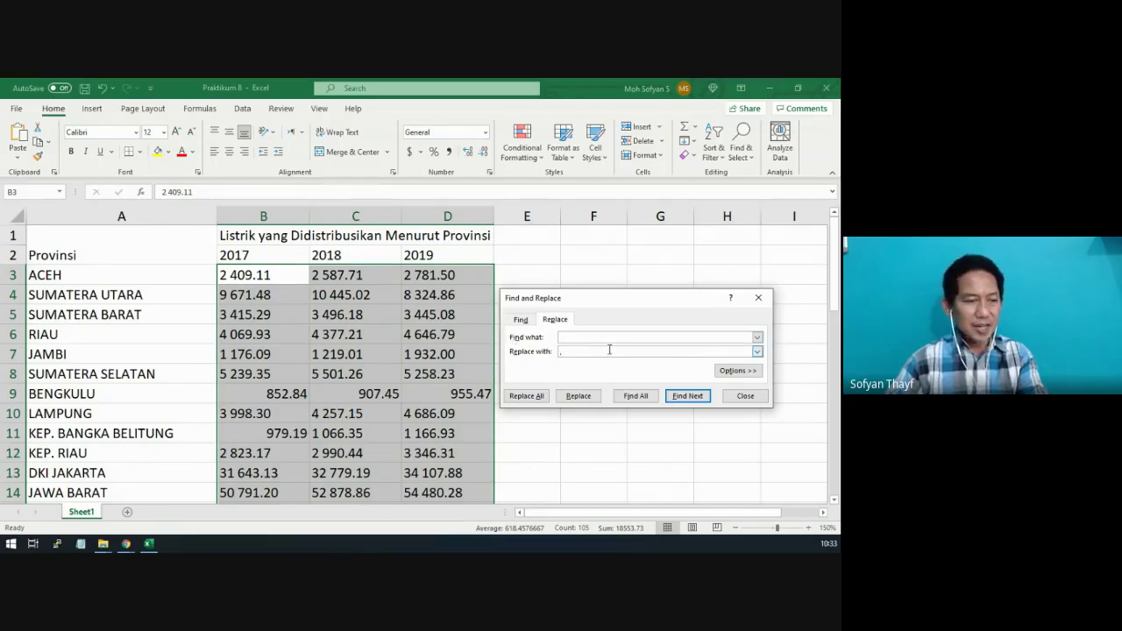
left_click(528, 399)
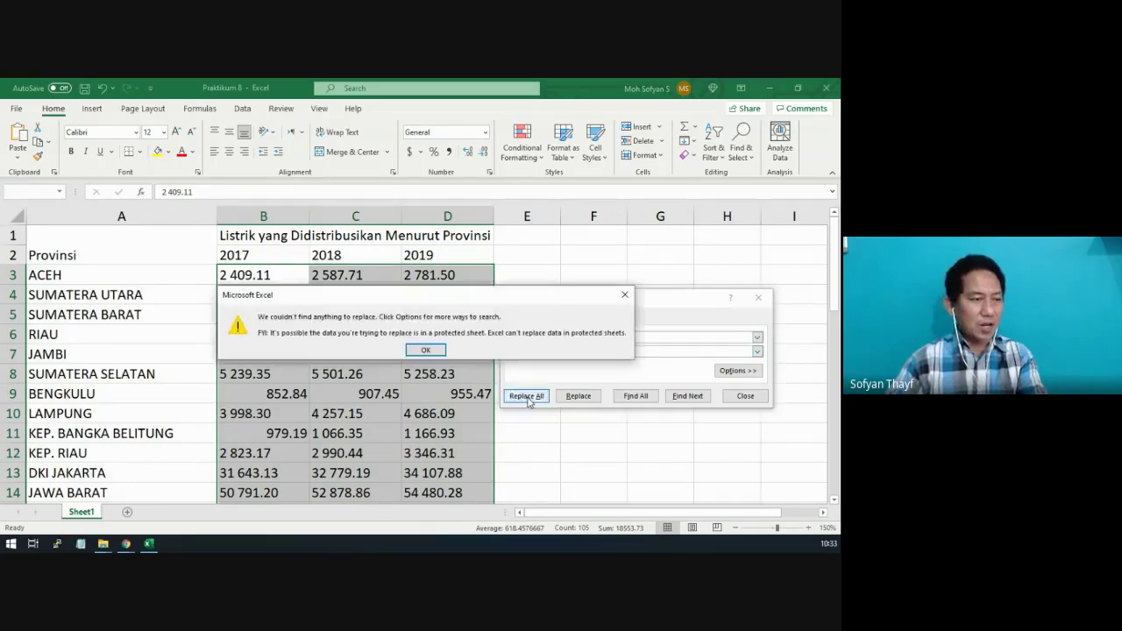
left_click(425, 351)
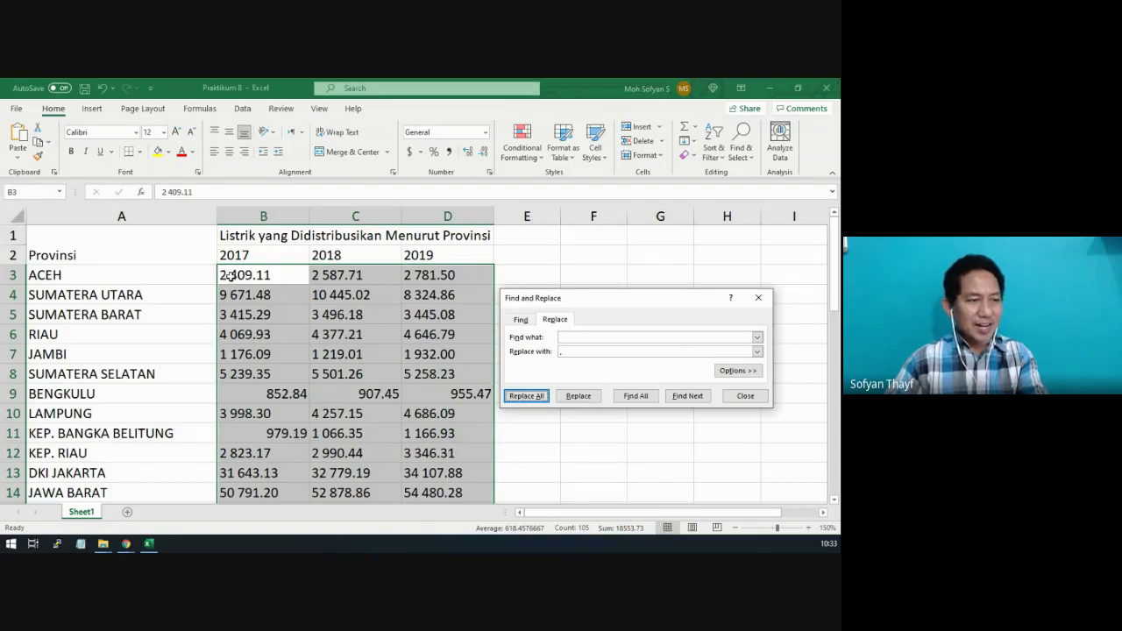
left_click(744, 396)
Copy the special space used as thousands separator from the Aceh 2017 figure in B3
left_click(290, 293)
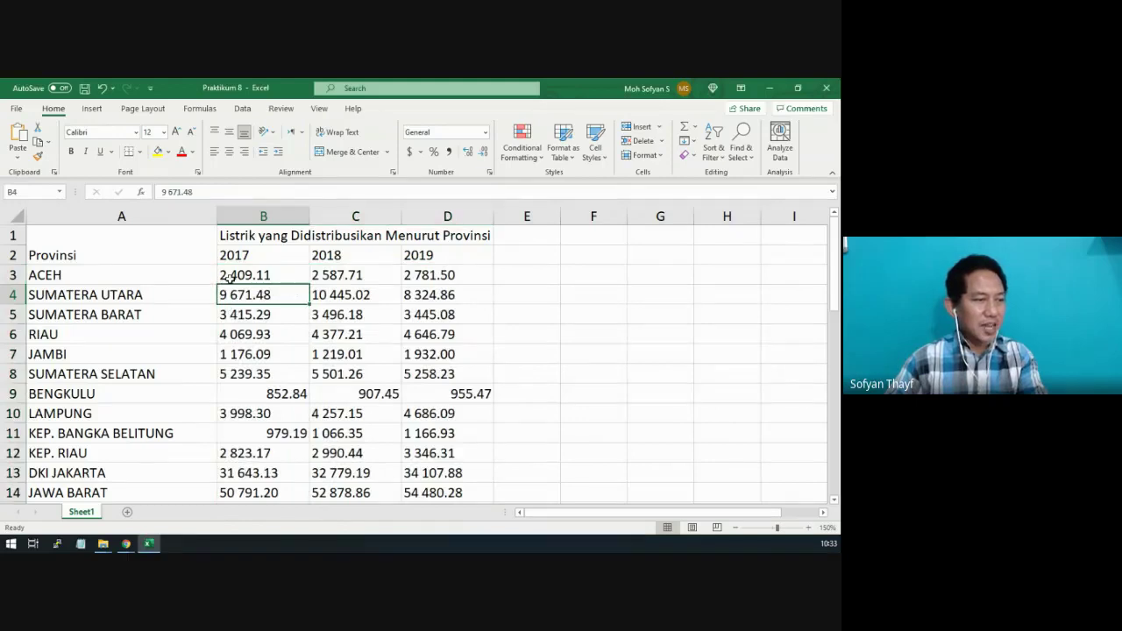
left_click(232, 277)
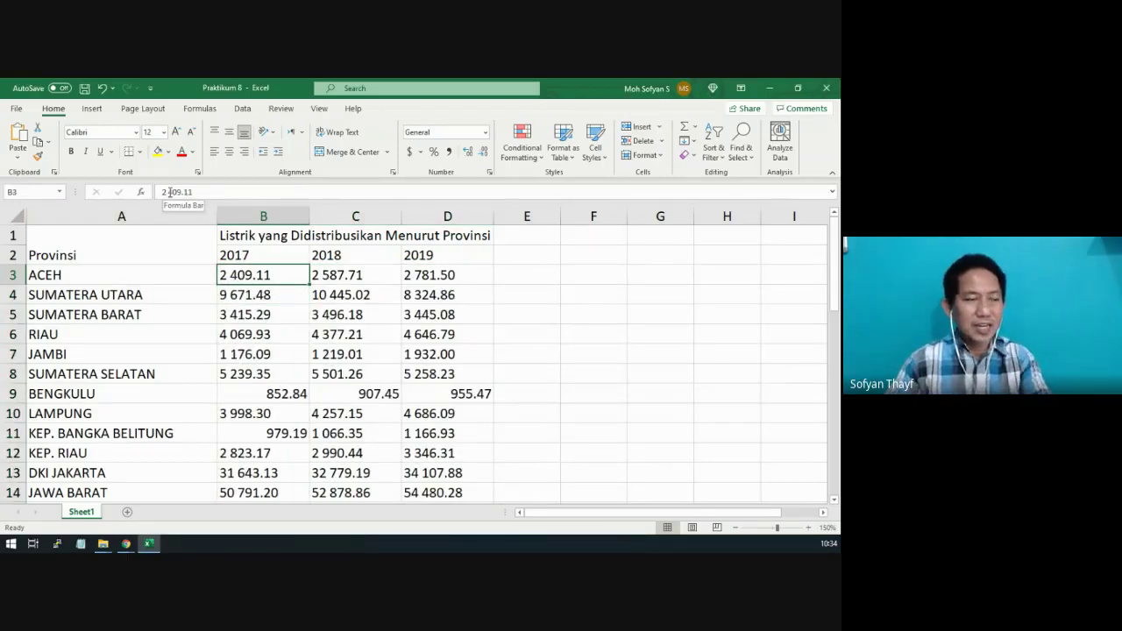
left_click(170, 192)
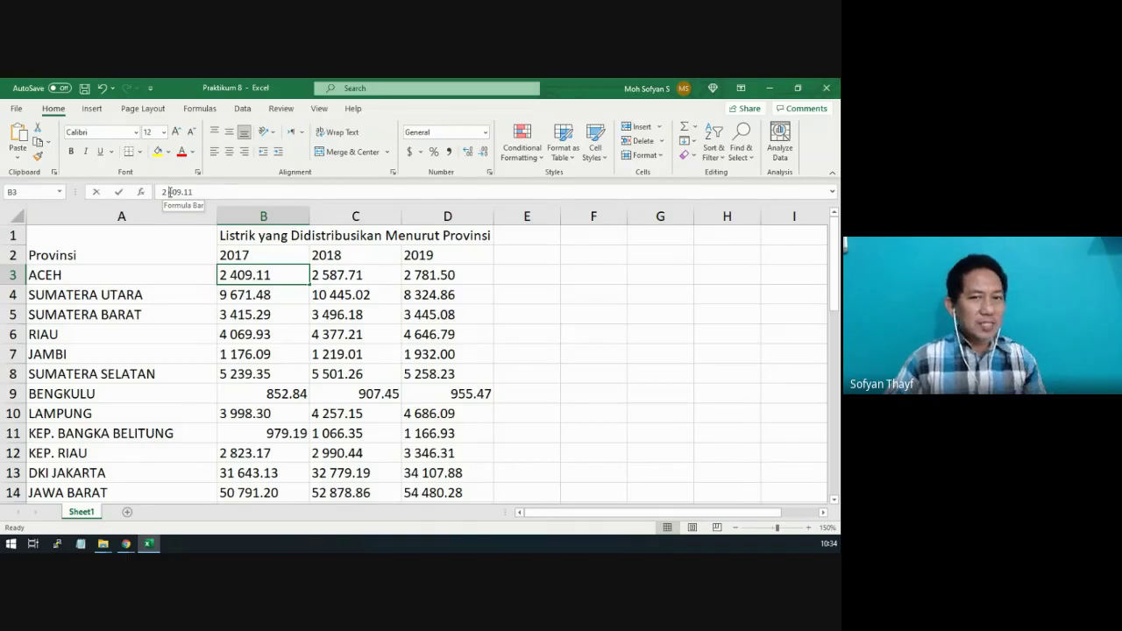
left_click(170, 192)
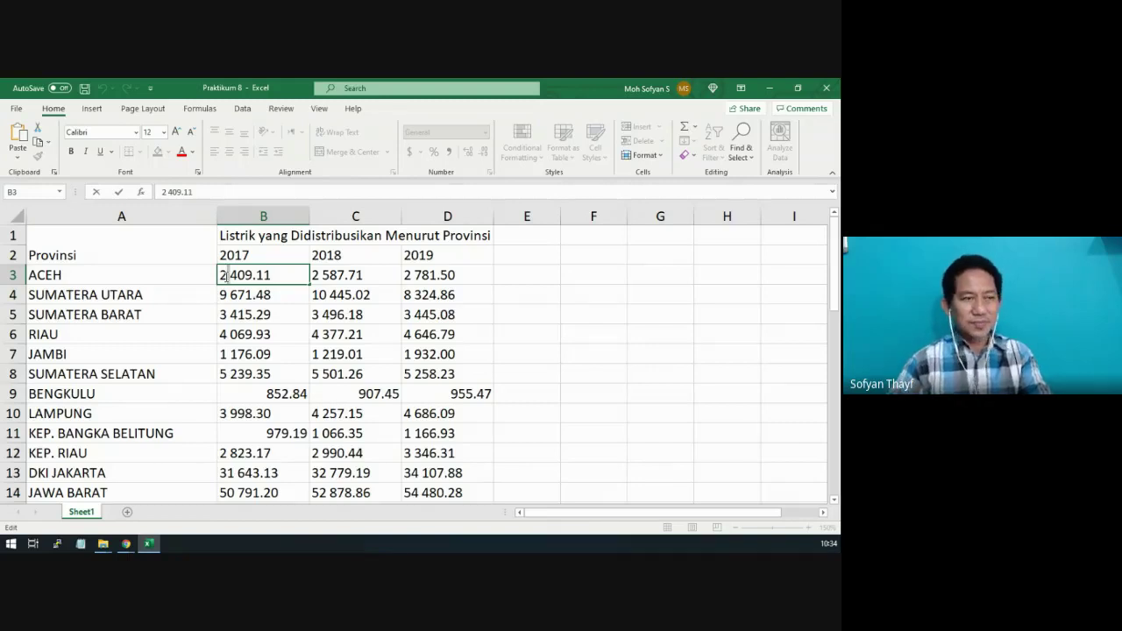
left_click(271, 321)
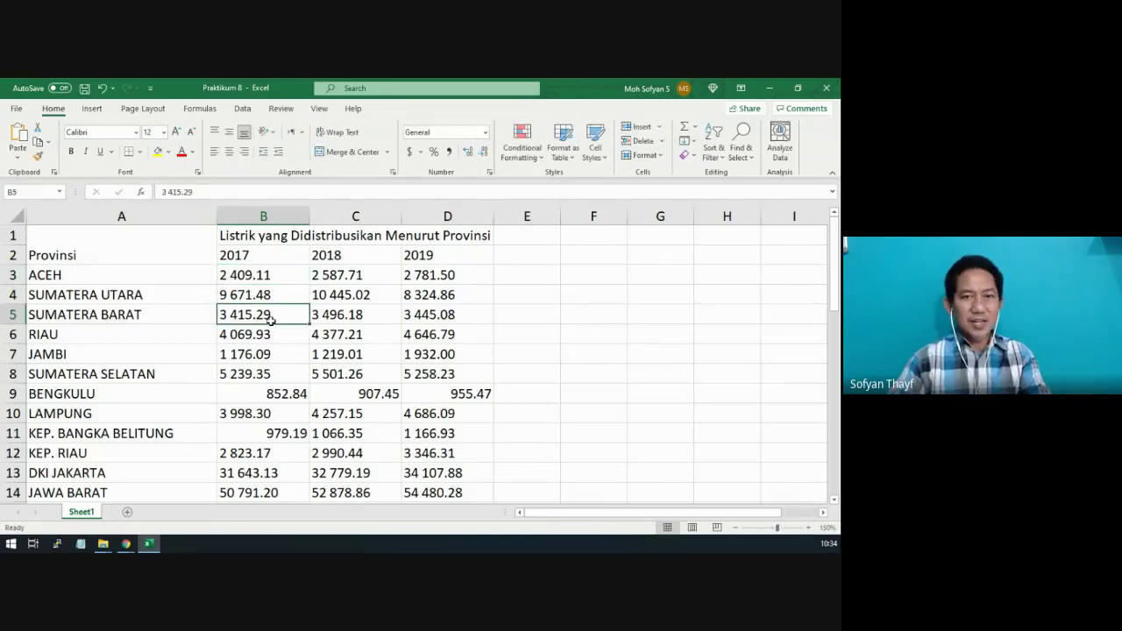
Select the 2017-2019 figures in B3:D37 and replace every copied special space with a comma, closing Find and Replace
left_click(267, 275)
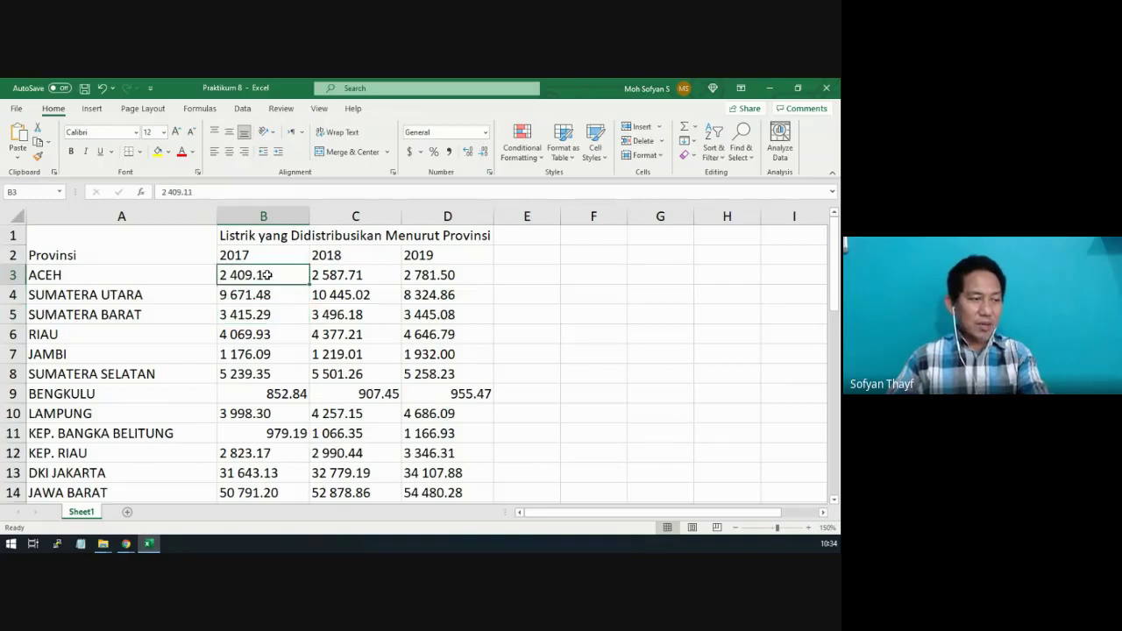
scroll(394, 311, "down", 6)
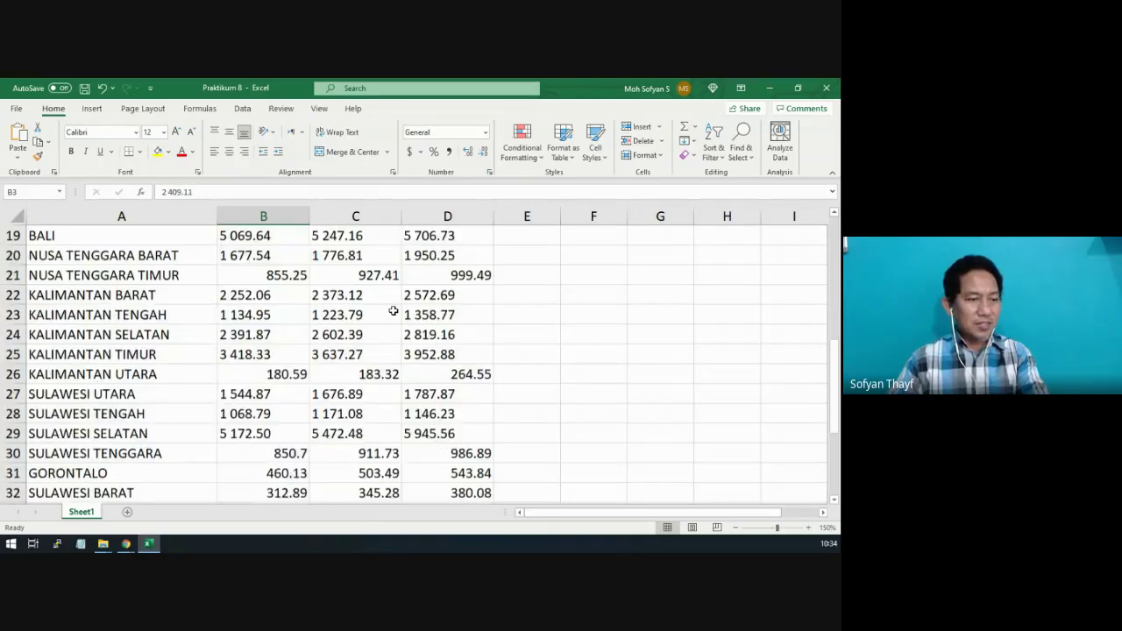
scroll(394, 311, "down", 5)
left_click(458, 296, "shift")
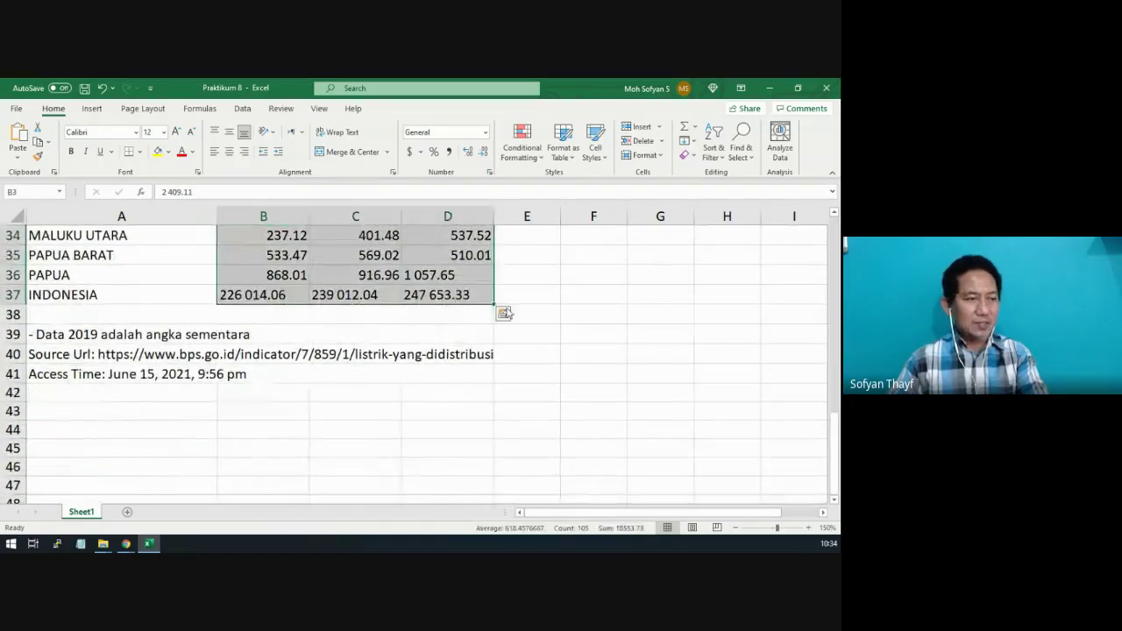
scroll(539, 313, "up", 11)
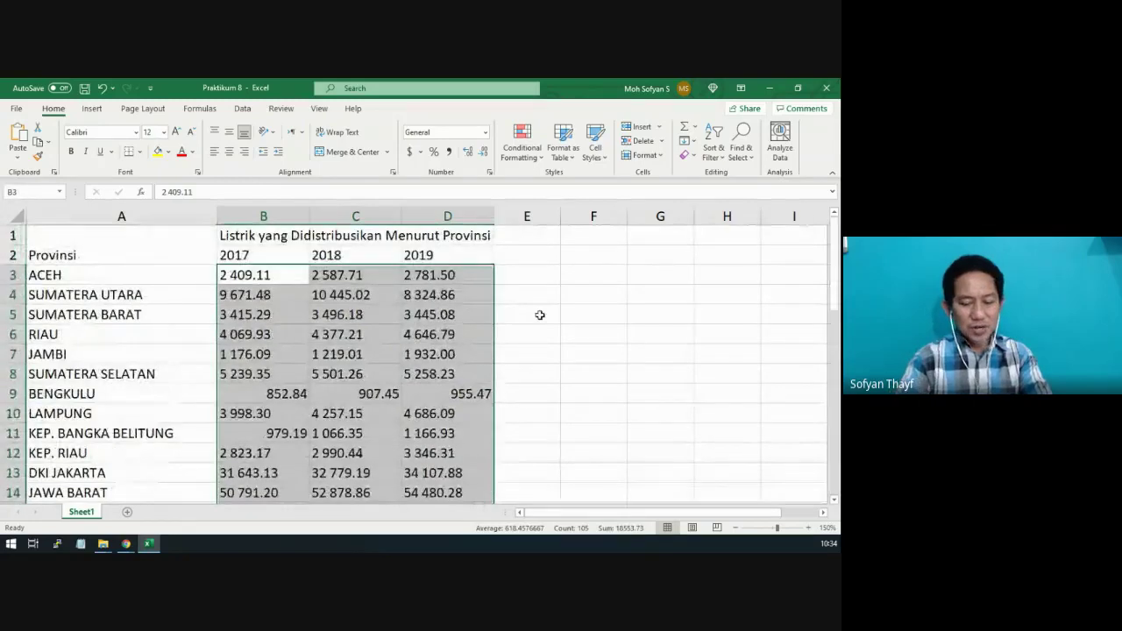
key("ctrl+h")
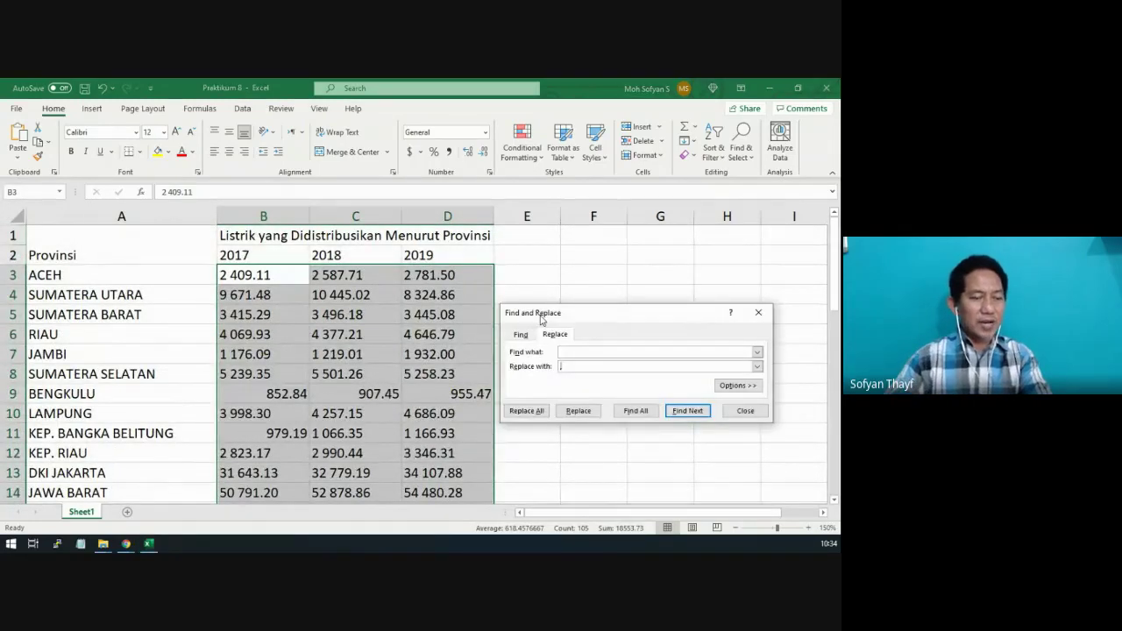
left_click(584, 353)
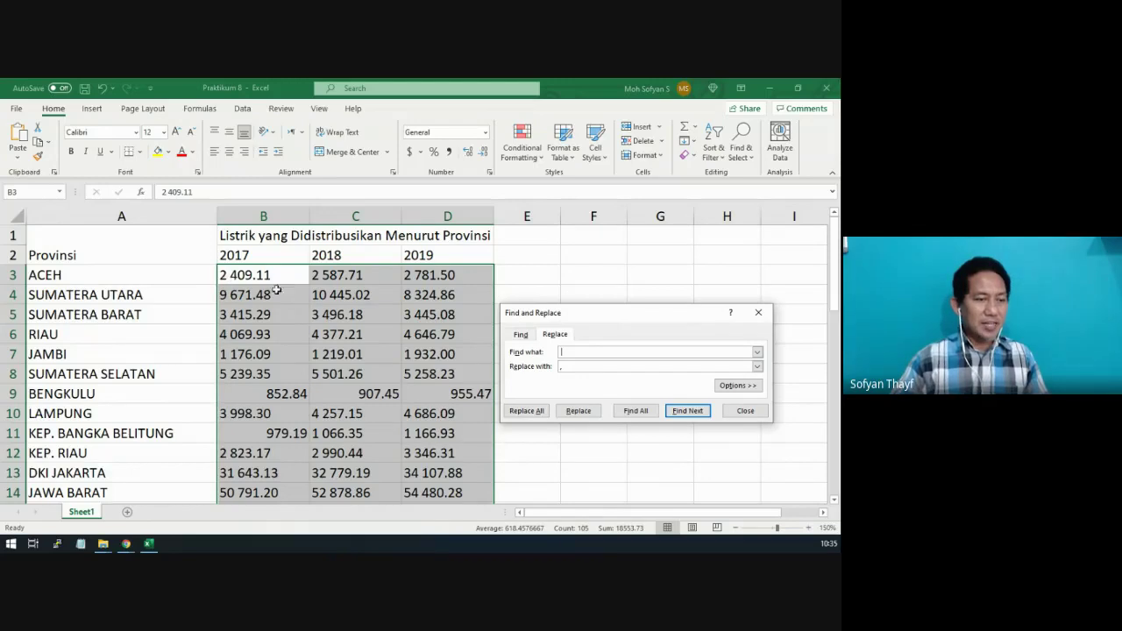
left_click(532, 412)
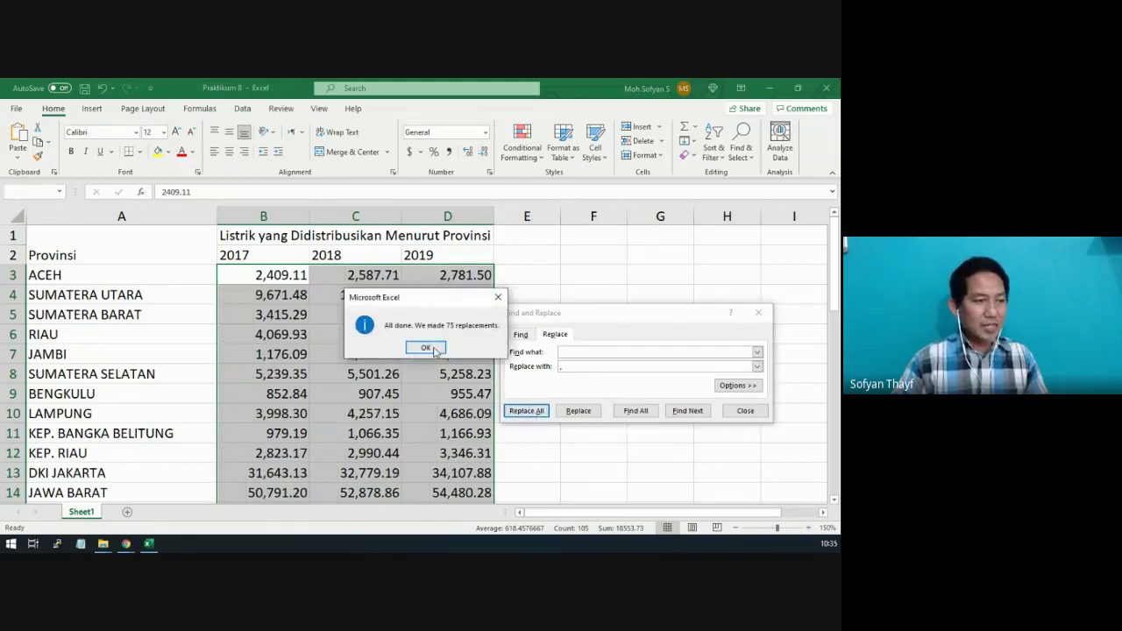
left_click(433, 348)
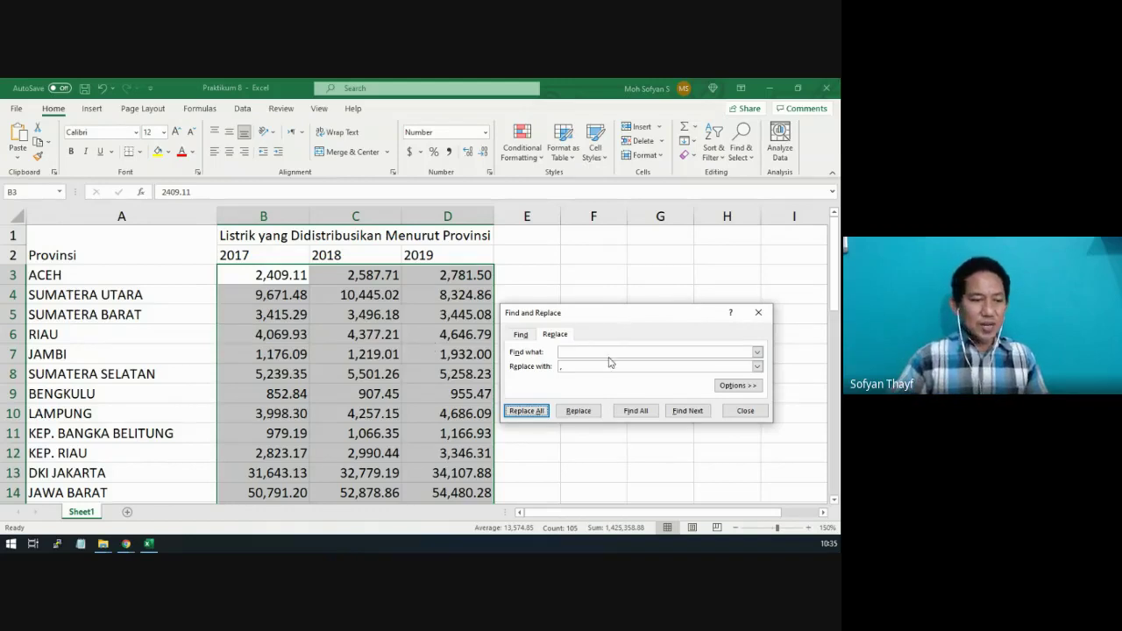
left_click(758, 416)
Review the converted 2017-2019 figures from the first provinces down to the Indonesia total
scroll(433, 331, "down", 4)
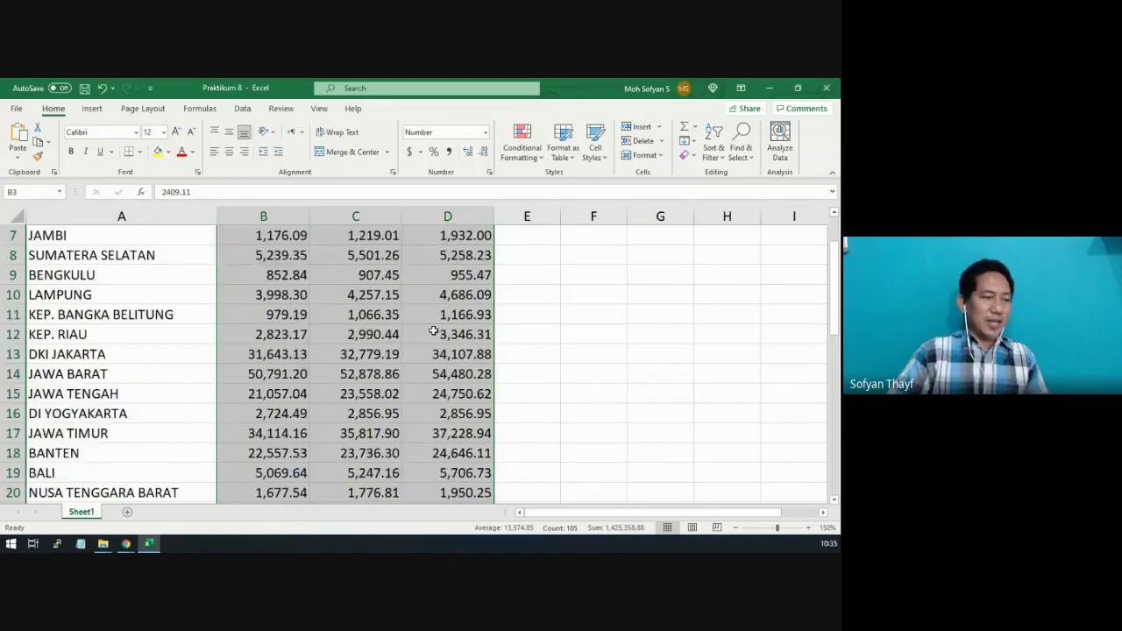
left_click(431, 328)
scroll(586, 359, "down", 5)
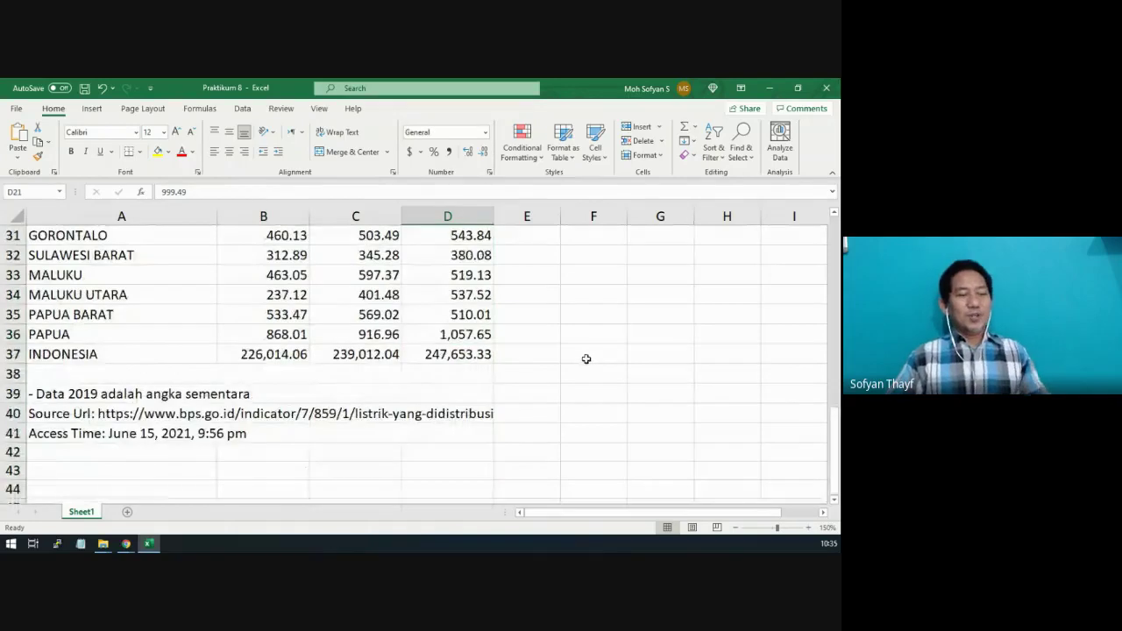
scroll(585, 358, "up", 8)
scroll(586, 358, "up", 2)
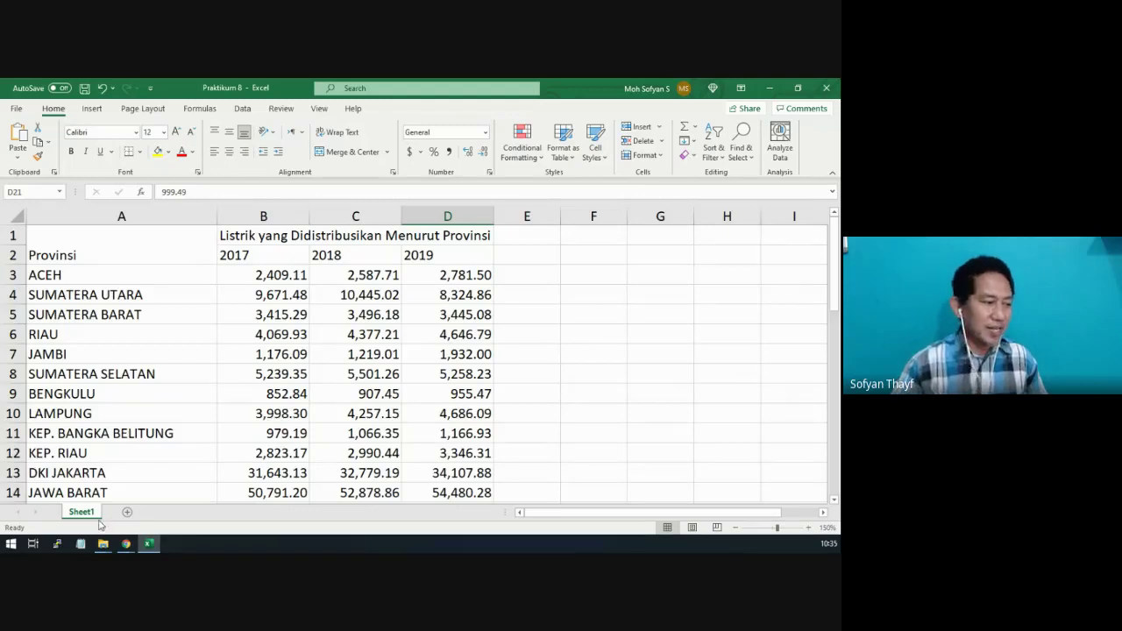
Switch to Control Panel and open the Region settings under Clock and Region, moving the dialog clear of the spreadsheet
right_click(15, 543)
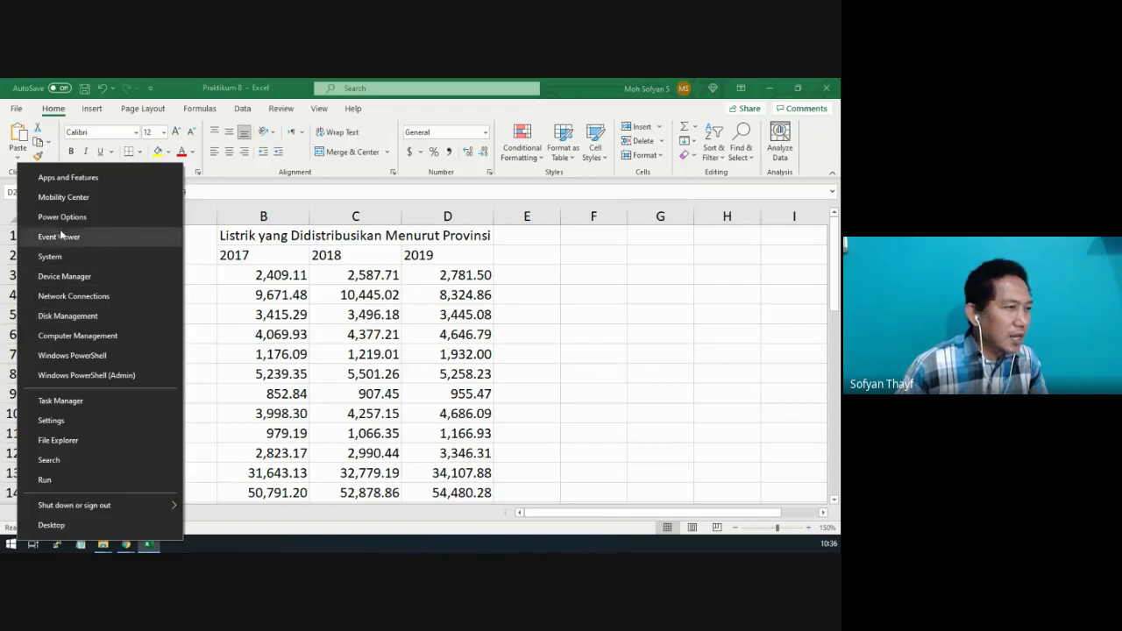
left_click(601, 390)
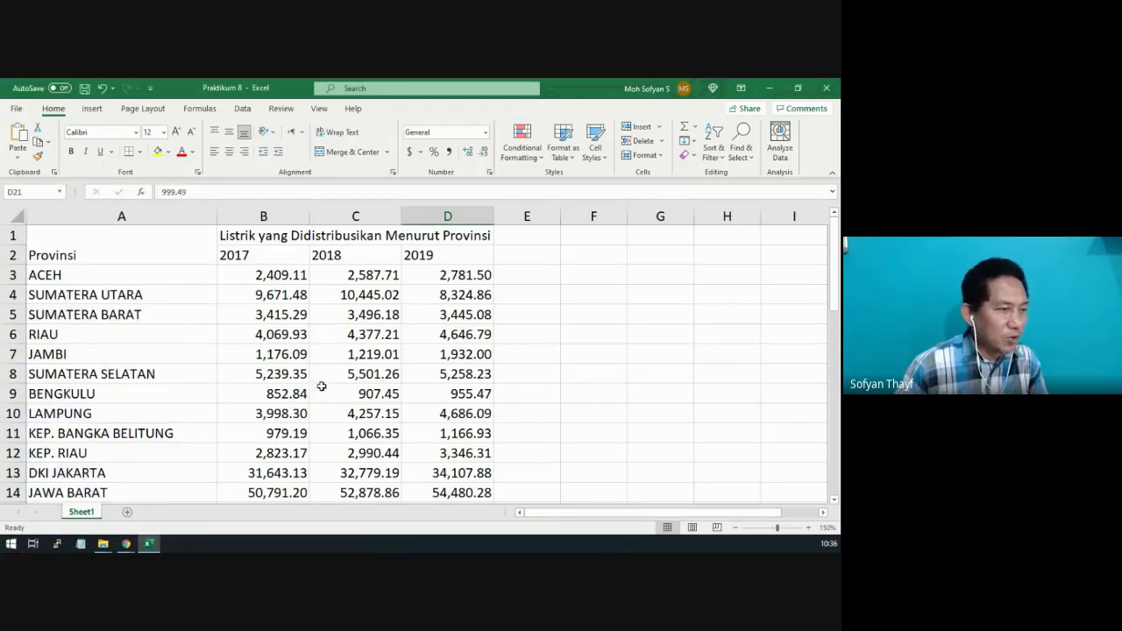
left_click(11, 544)
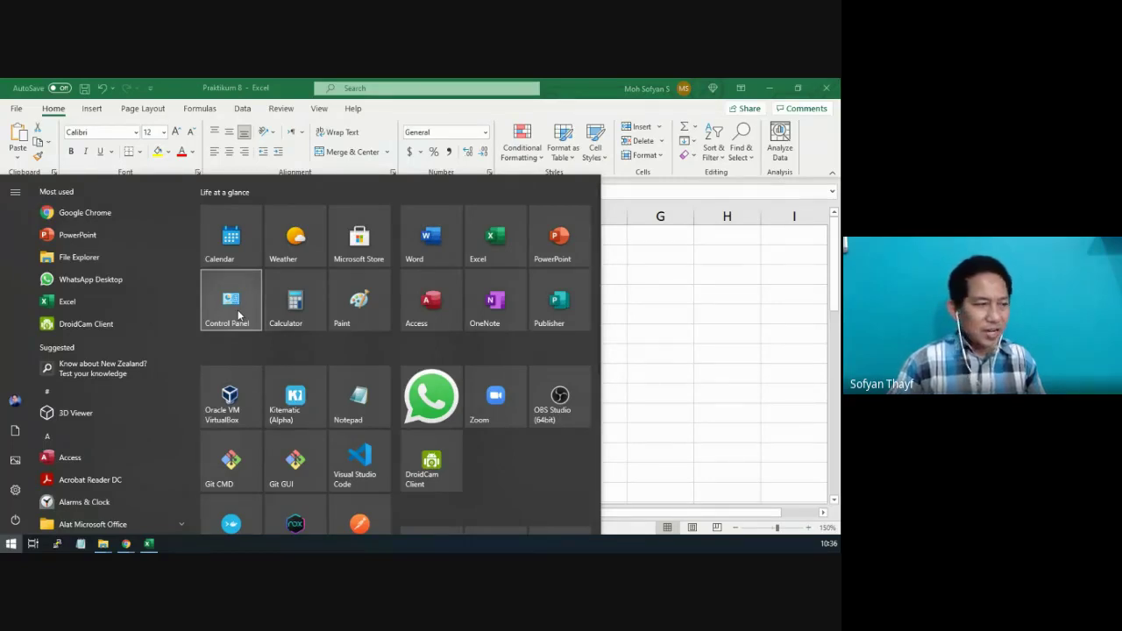
type("con")
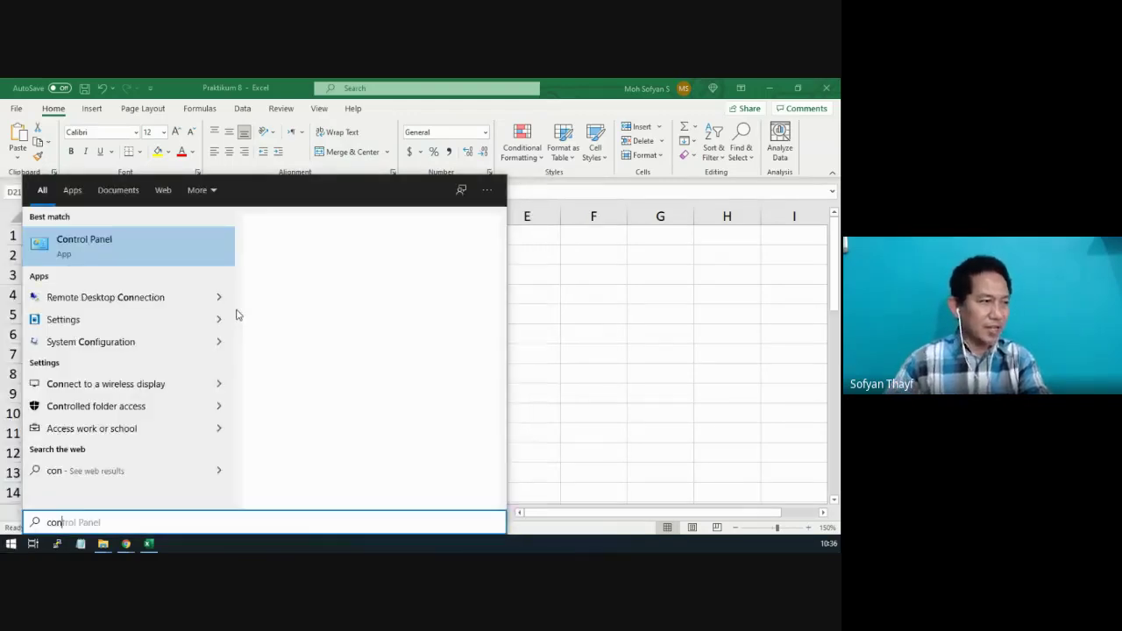
left_click(74, 242)
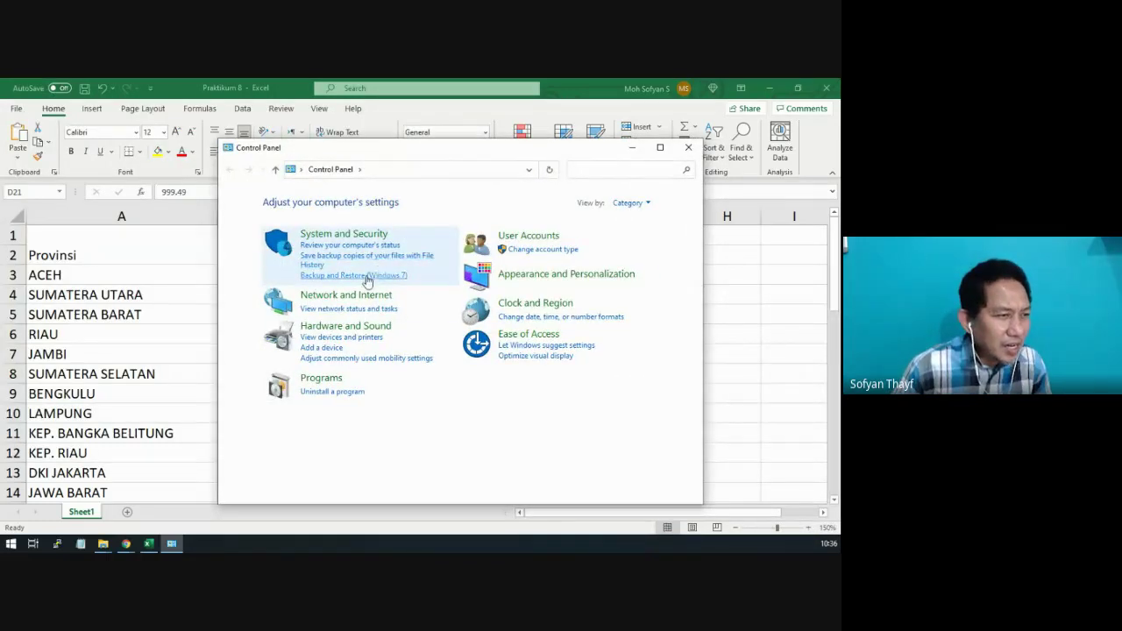
left_click(530, 307)
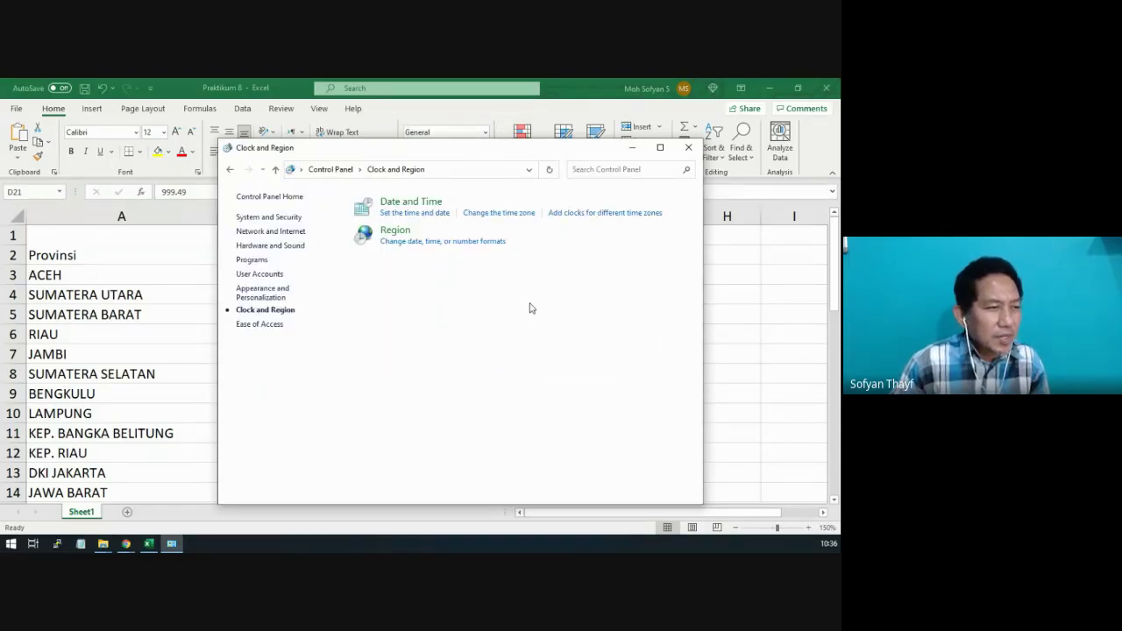
left_click(401, 234)
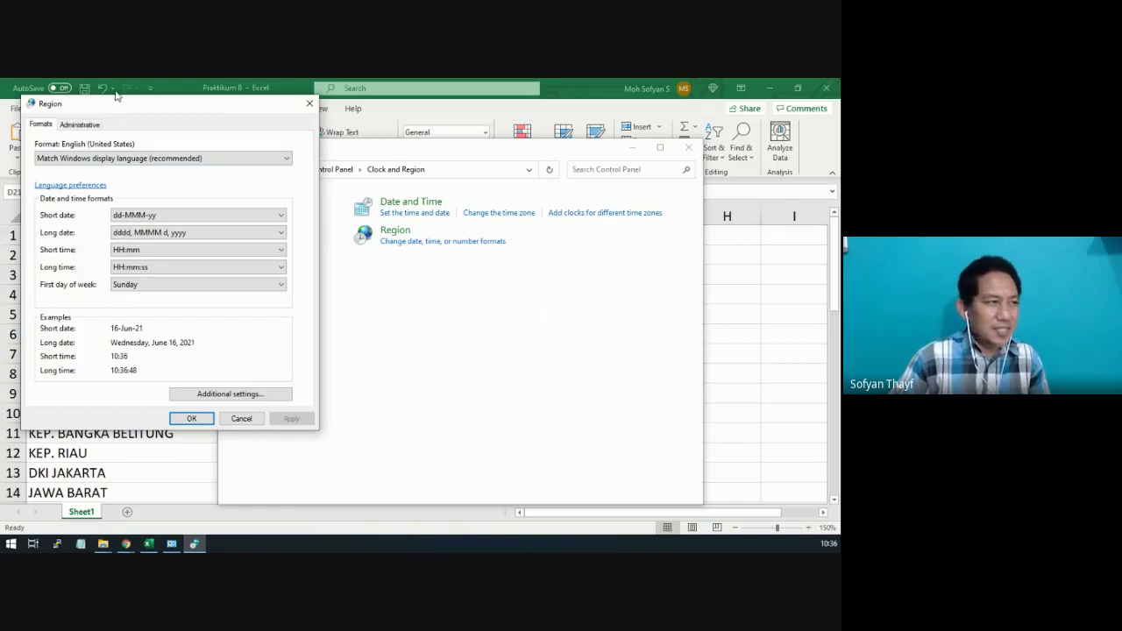
left_click_drag(134, 106, 583, 136)
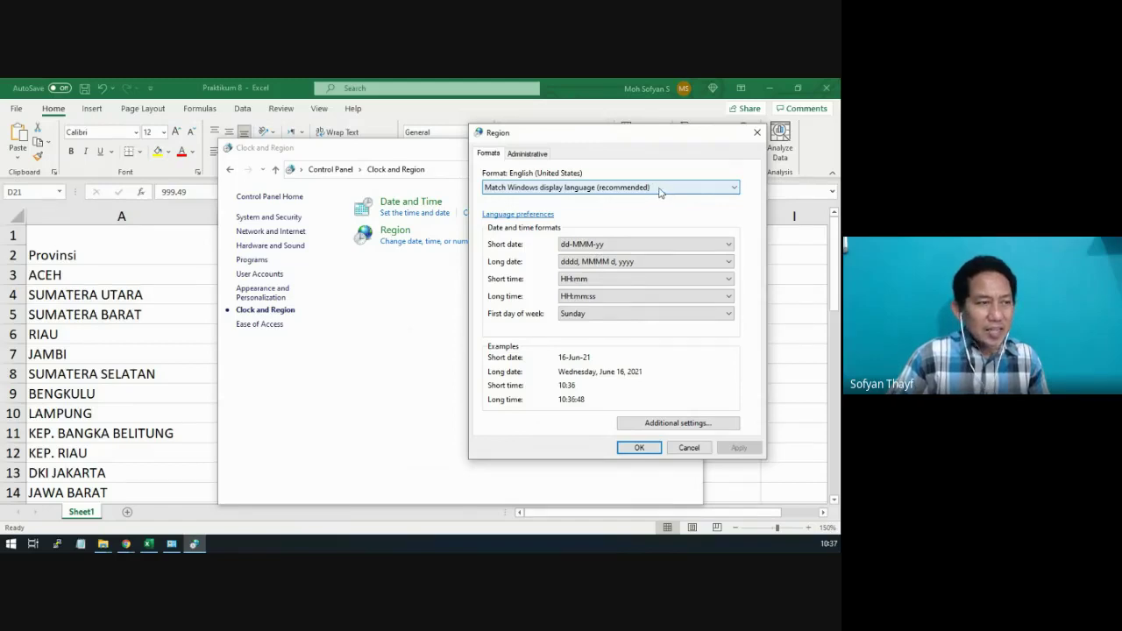
Check the available Region formats, keep "Match Windows display language (recommended)", cancel the dialog and close Control Panel
left_click(570, 88)
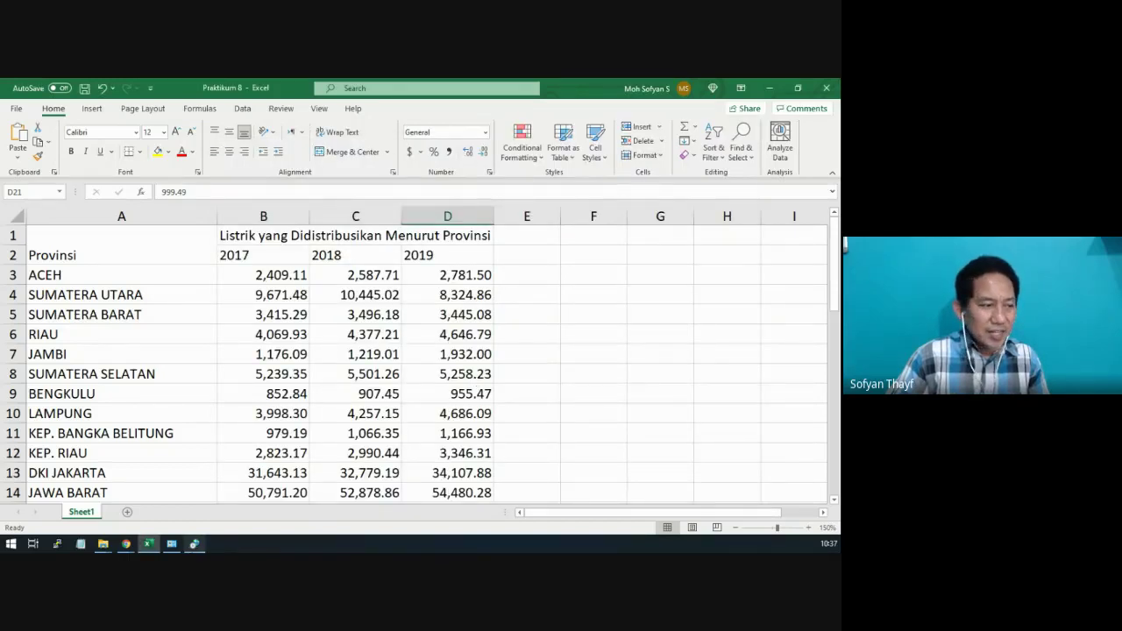
left_click(194, 544)
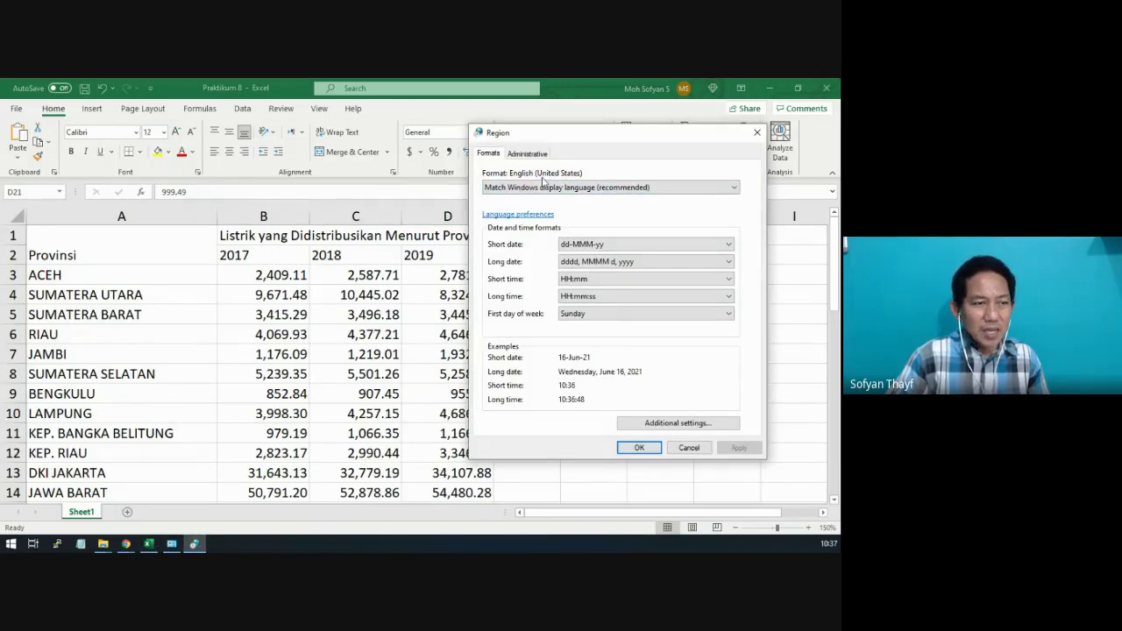
left_click(662, 191)
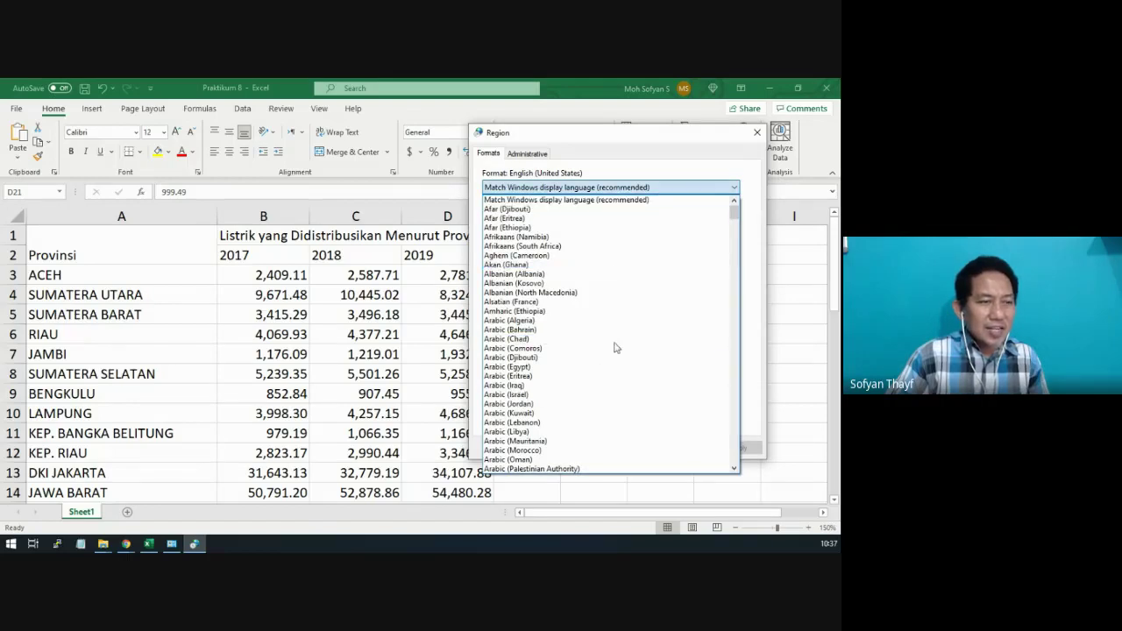
left_click(656, 199)
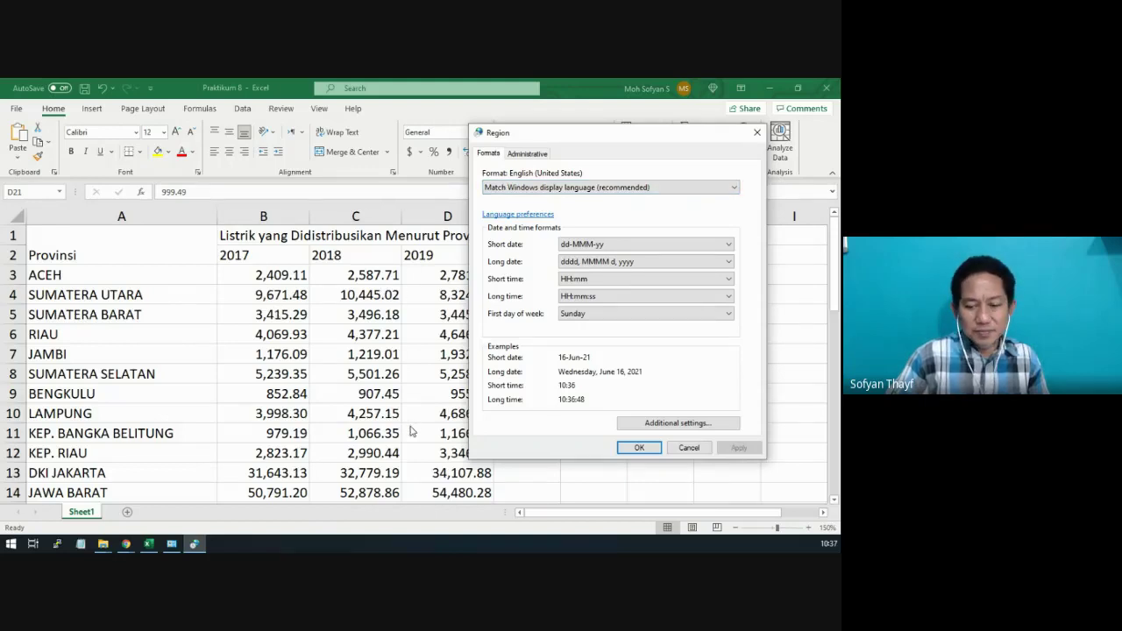
left_click(692, 448)
left_click(172, 544)
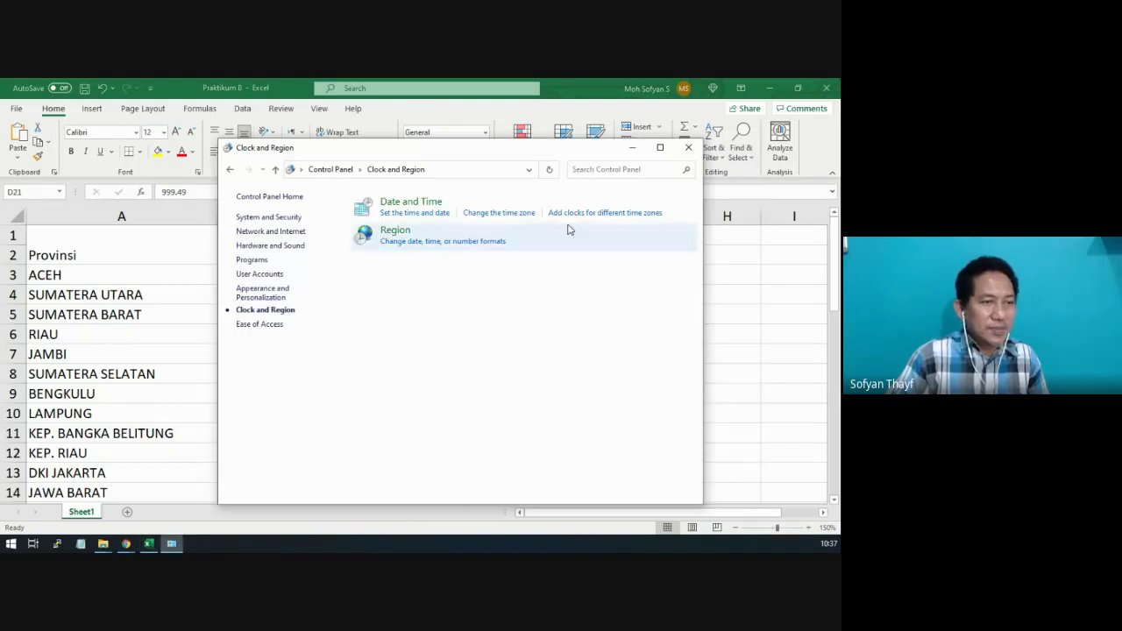
left_click(690, 147)
left_click(307, 333)
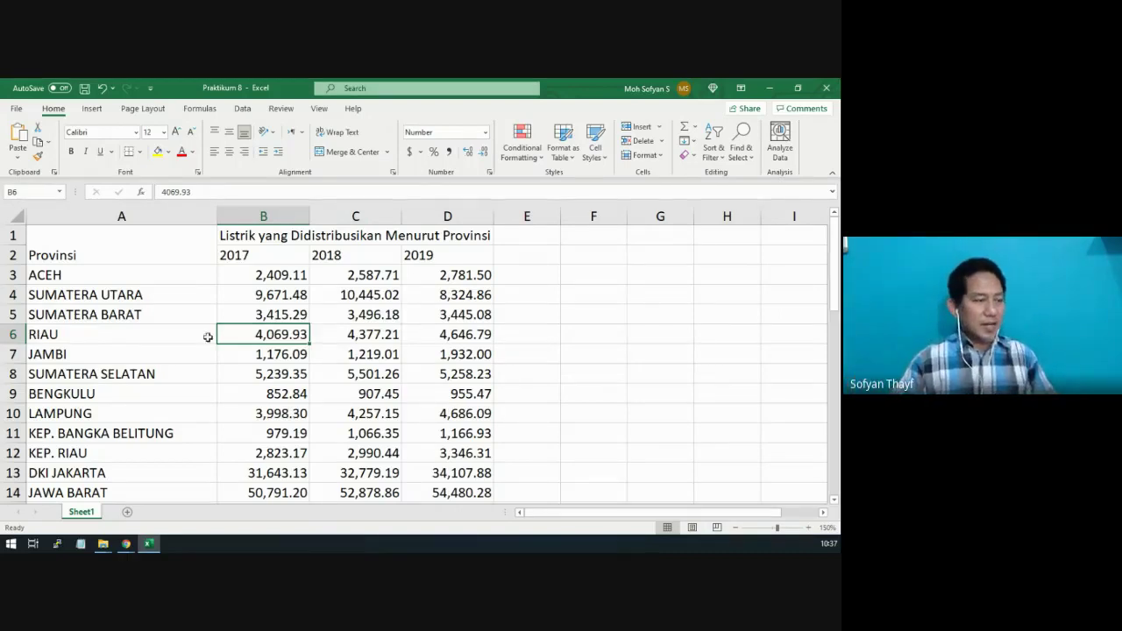
left_click(272, 276)
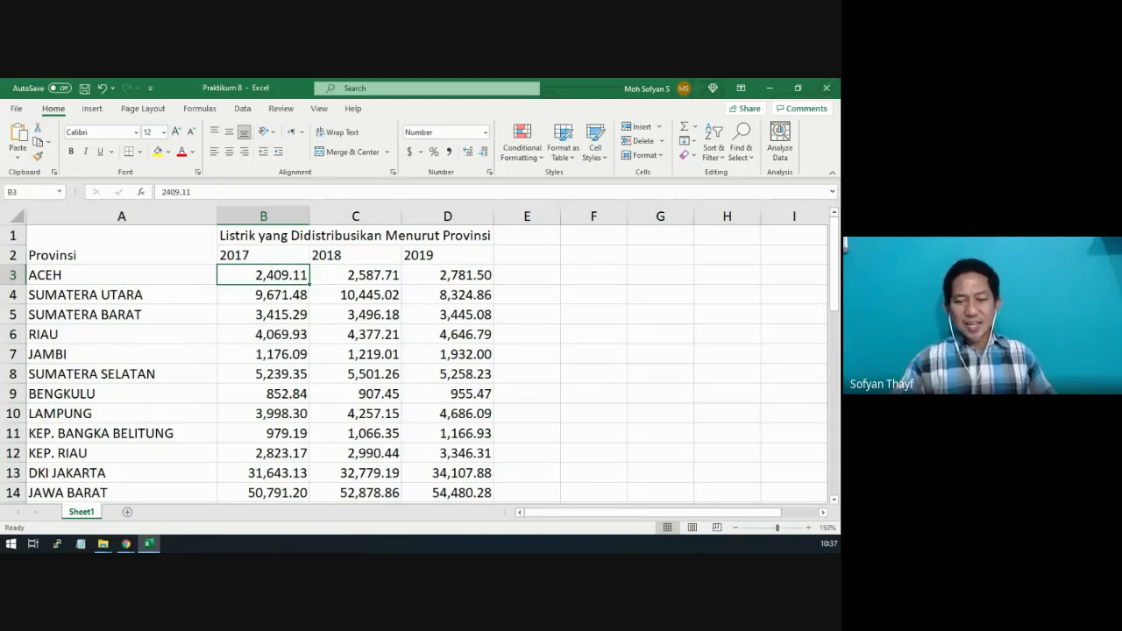
key("alt+Tab")
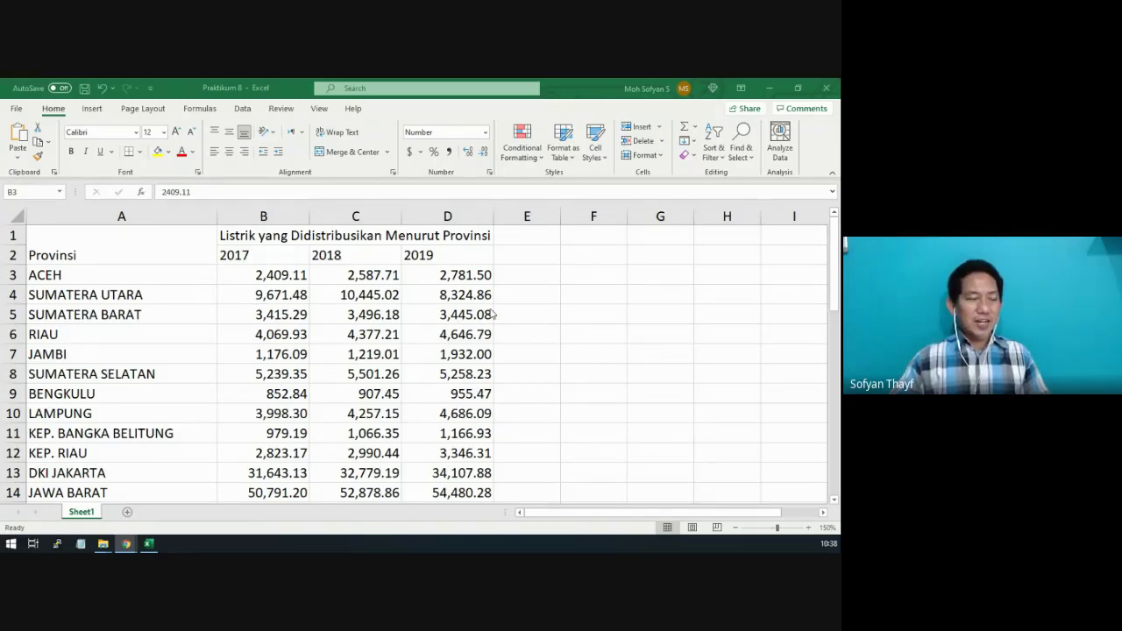
scroll(493, 314, "down", 4)
scroll(493, 316, "up", 4)
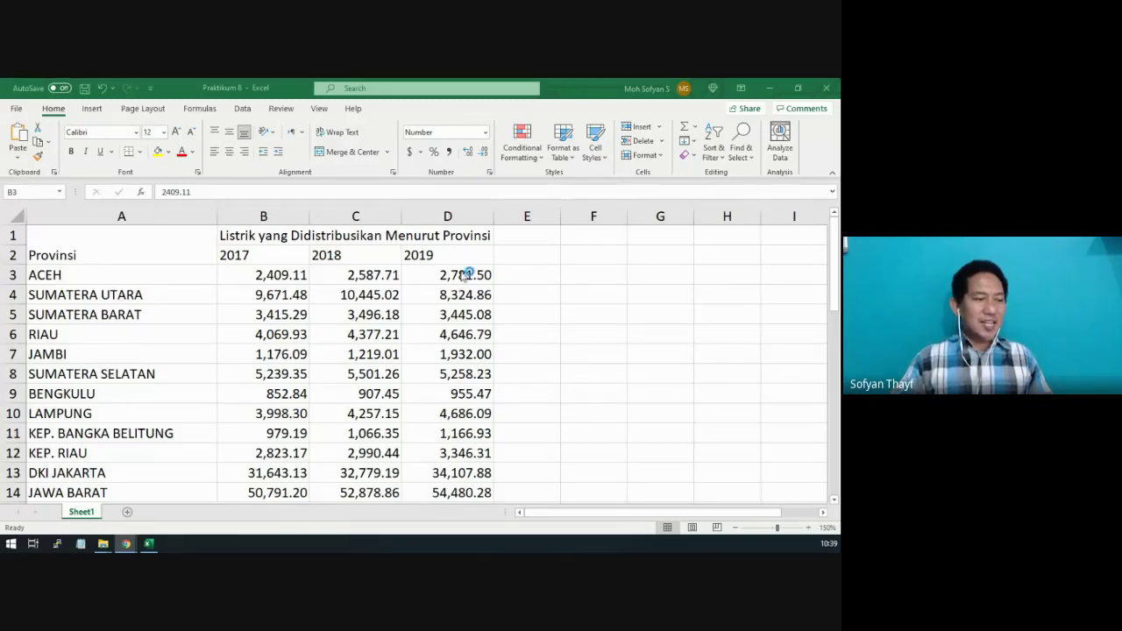
scroll(465, 275, "down", 5)
scroll(465, 275, "up", 5)
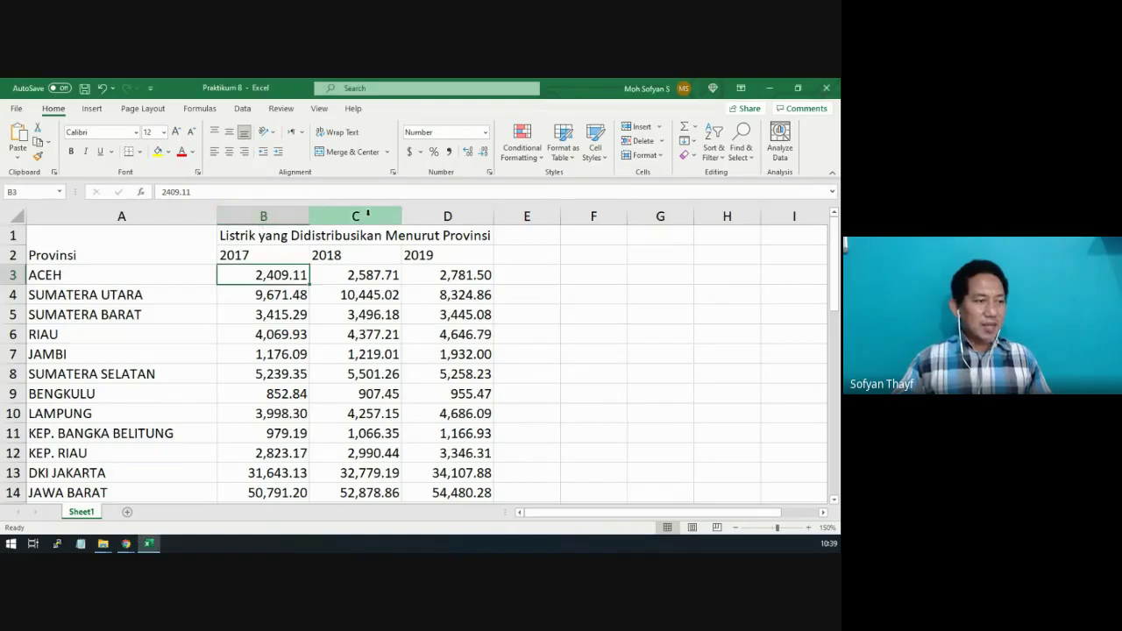
Delete the 2017 and 2018 columns so only the 2019 figures stay beside the province names
left_click(282, 216)
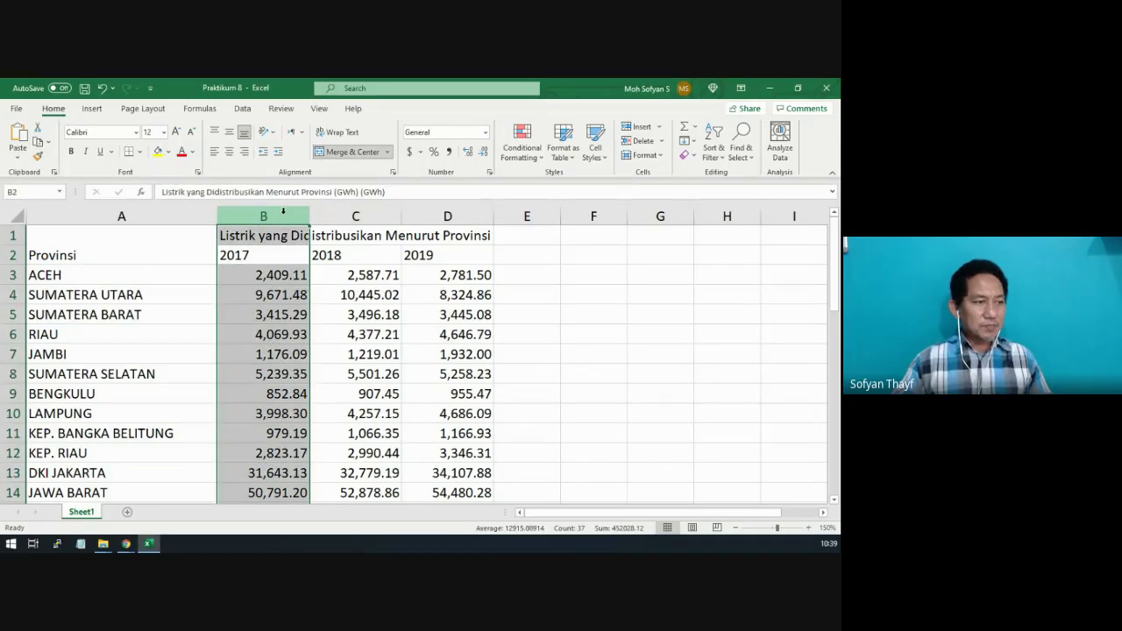
left_click(354, 216, "shift")
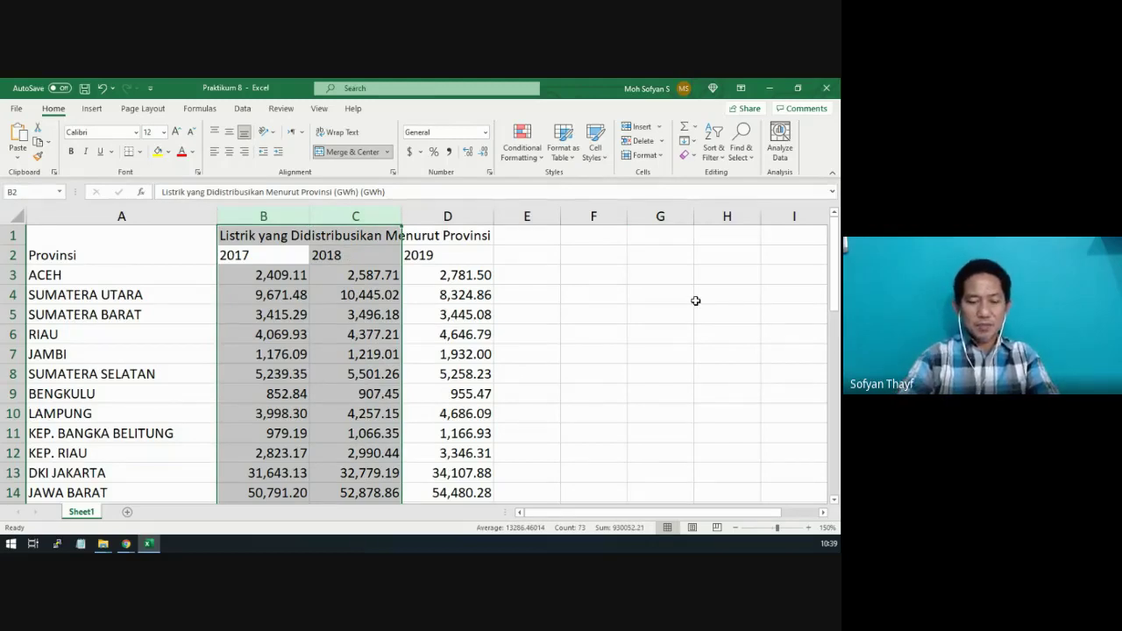
key("ctrl+minus")
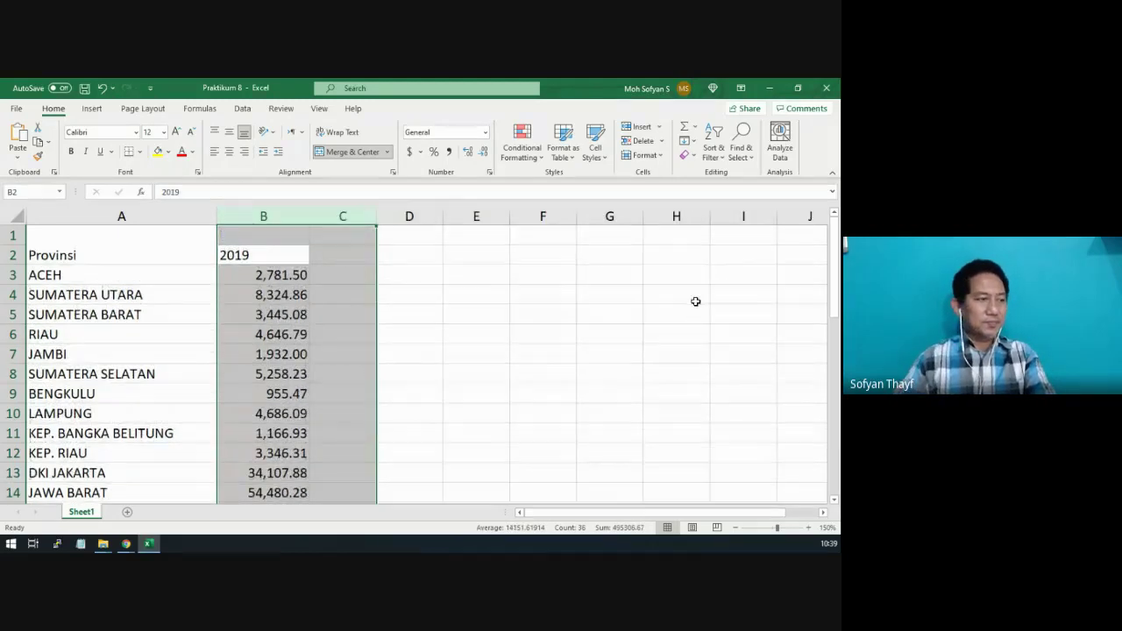
left_click(259, 327)
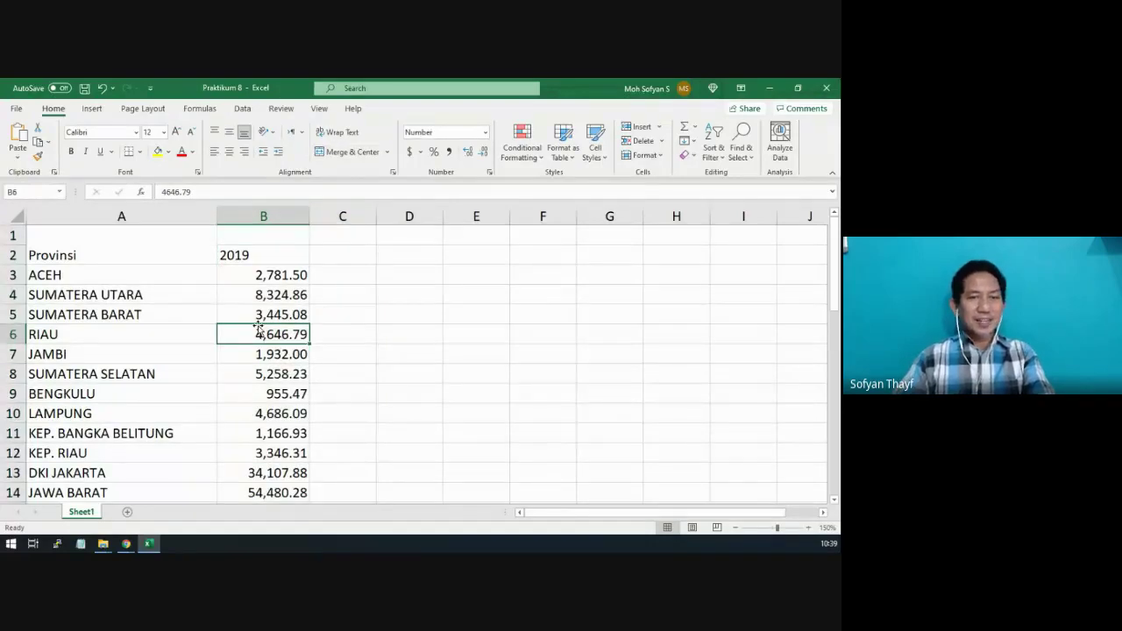
Delete the title row above the headings and clear the 2019 heading from B1
left_click(13, 235)
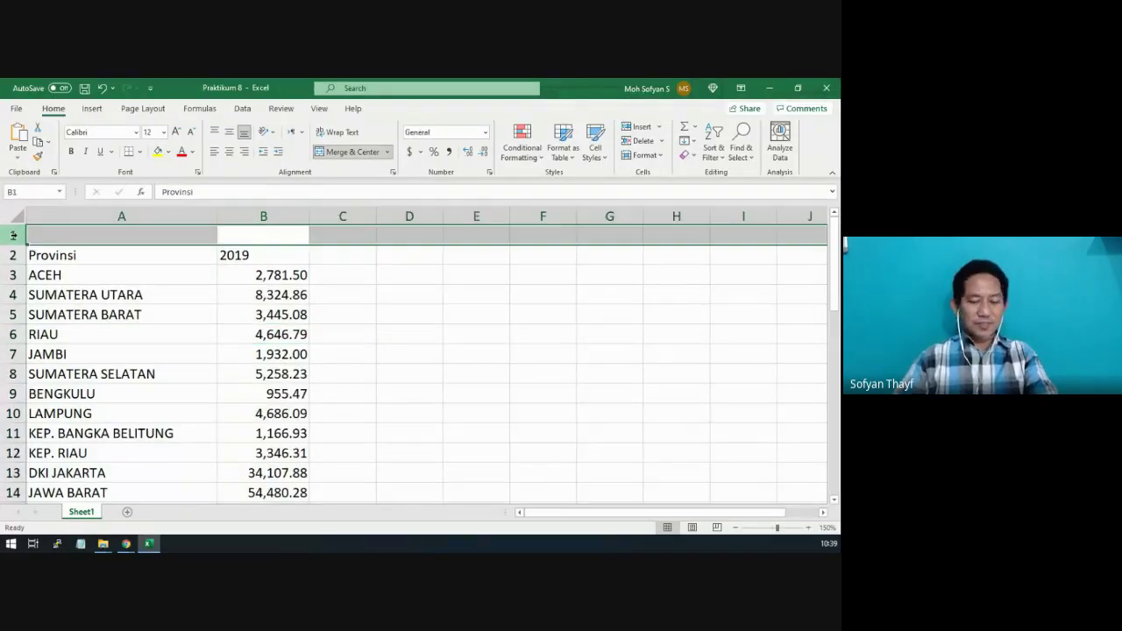
key("ctrl+minus")
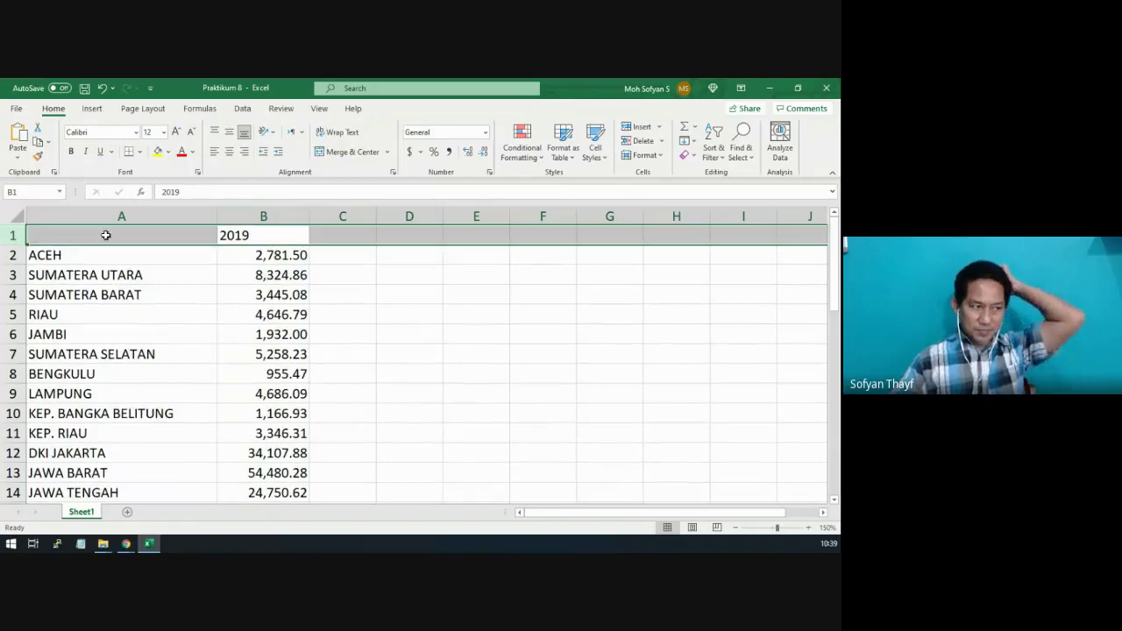
left_click(108, 235)
left_click(273, 234)
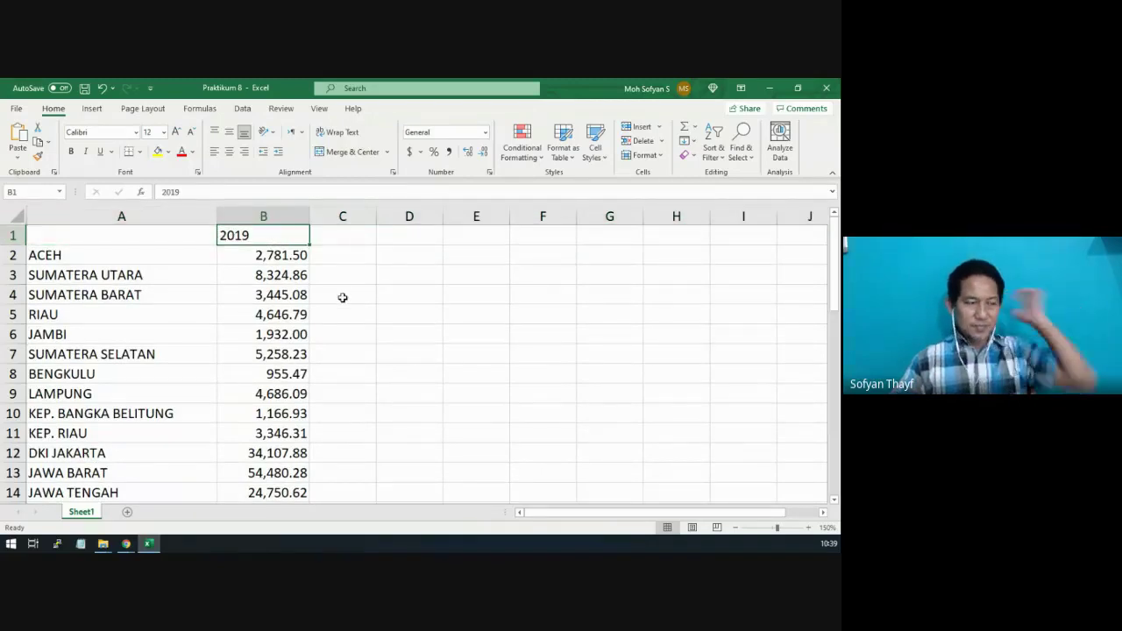
key("Delete")
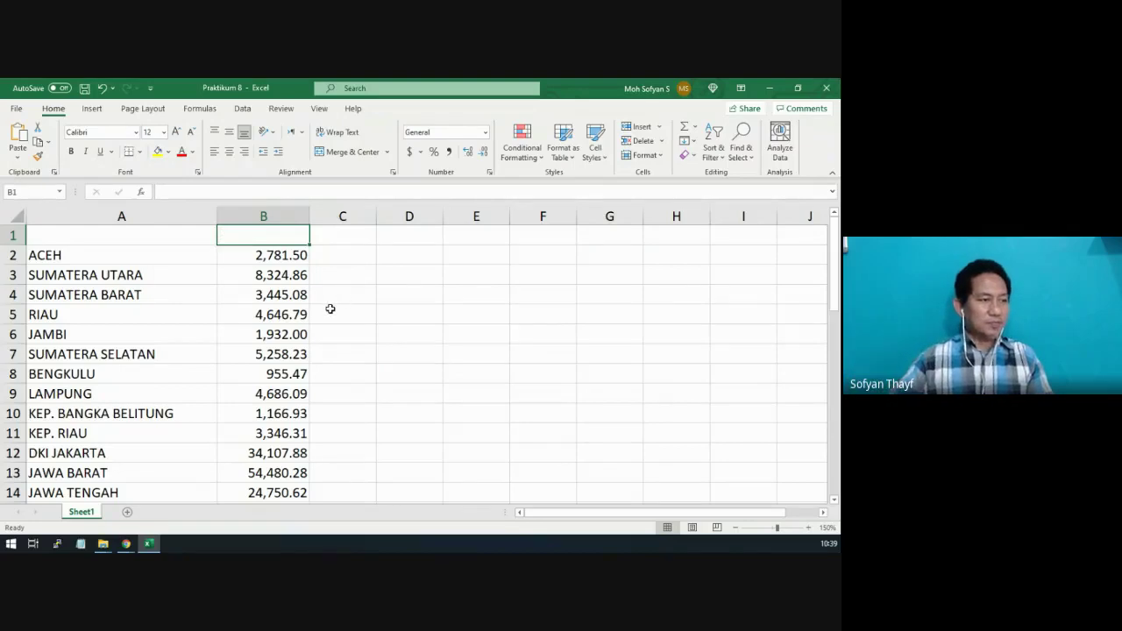
left_click(331, 310)
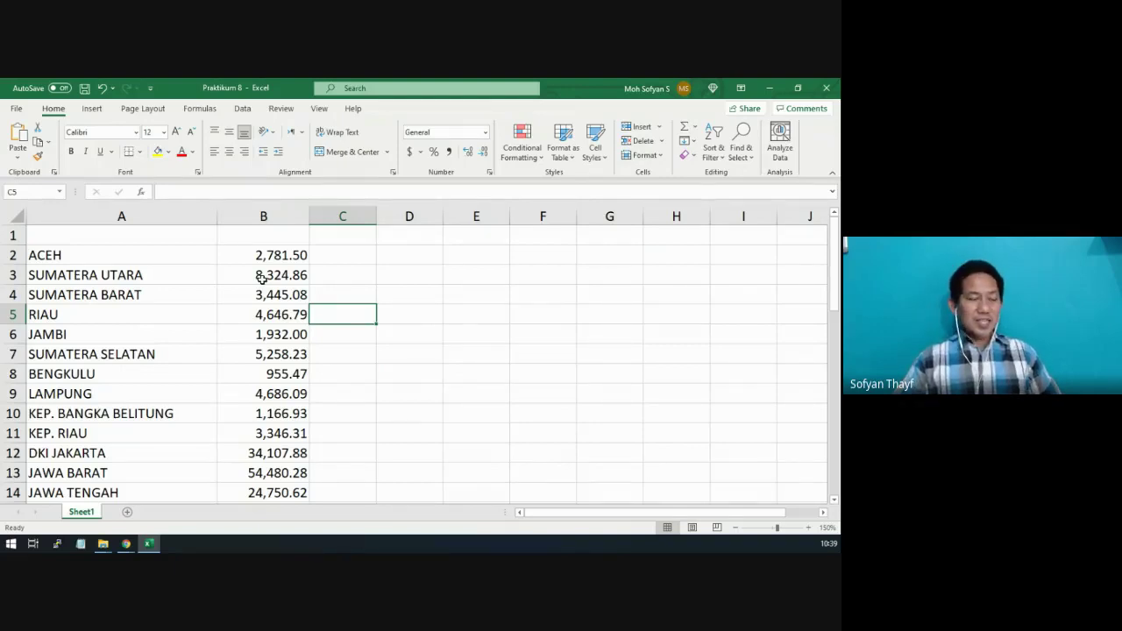
Review the remaining province figures down to the Indonesia total and the source notes below the table
scroll(223, 291, "down", 2)
scroll(223, 291, "up", 2)
scroll(70, 255, "down", 6)
scroll(70, 263, "down", 3)
scroll(74, 277, "down", 3)
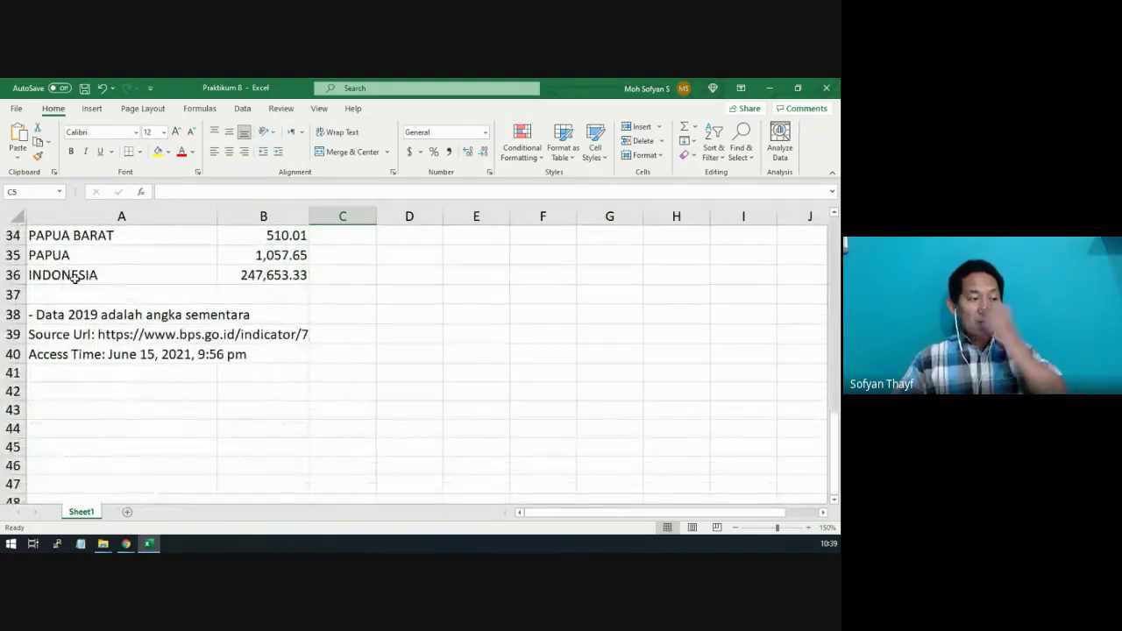
scroll(275, 273, "up", 2)
scroll(274, 273, "up", 2)
scroll(275, 273, "down", 4)
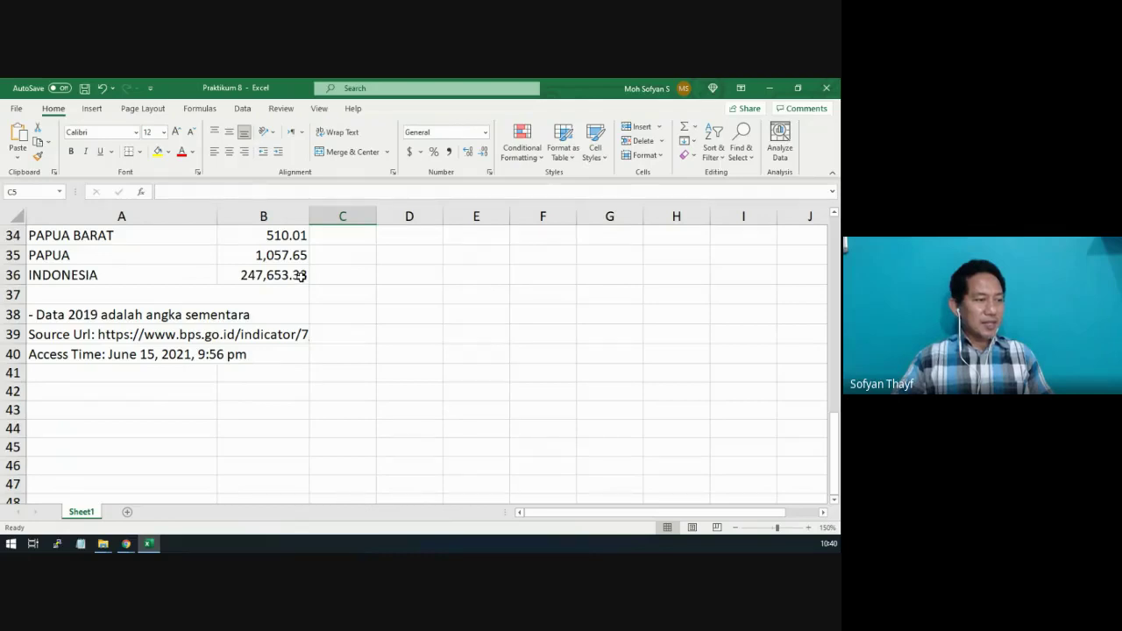
scroll(301, 276, "up", 3)
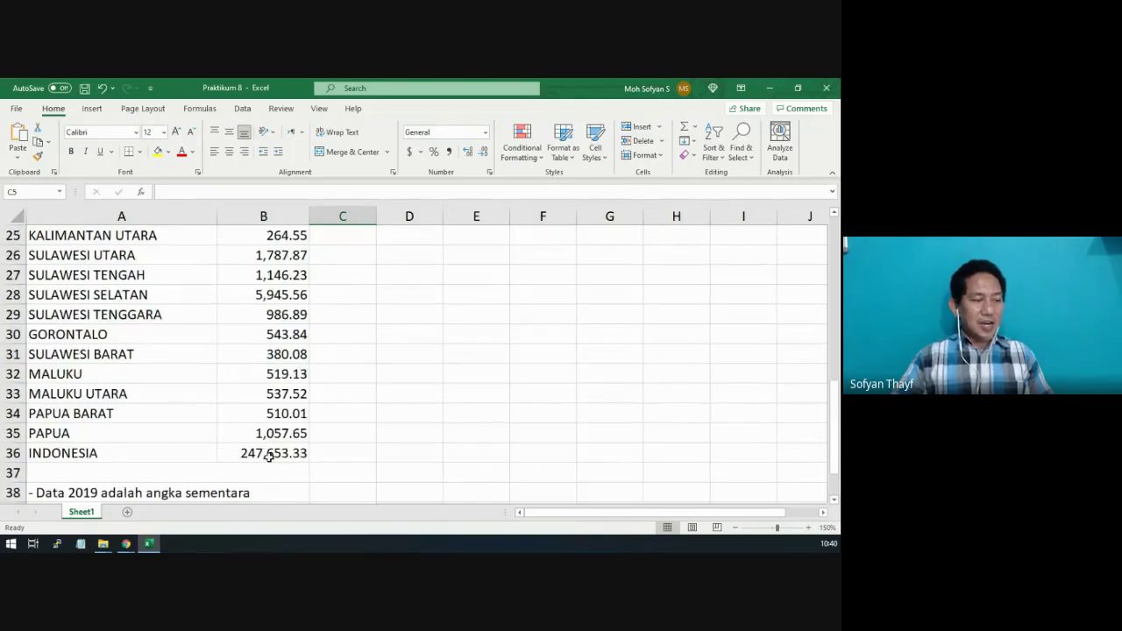
left_click(269, 456)
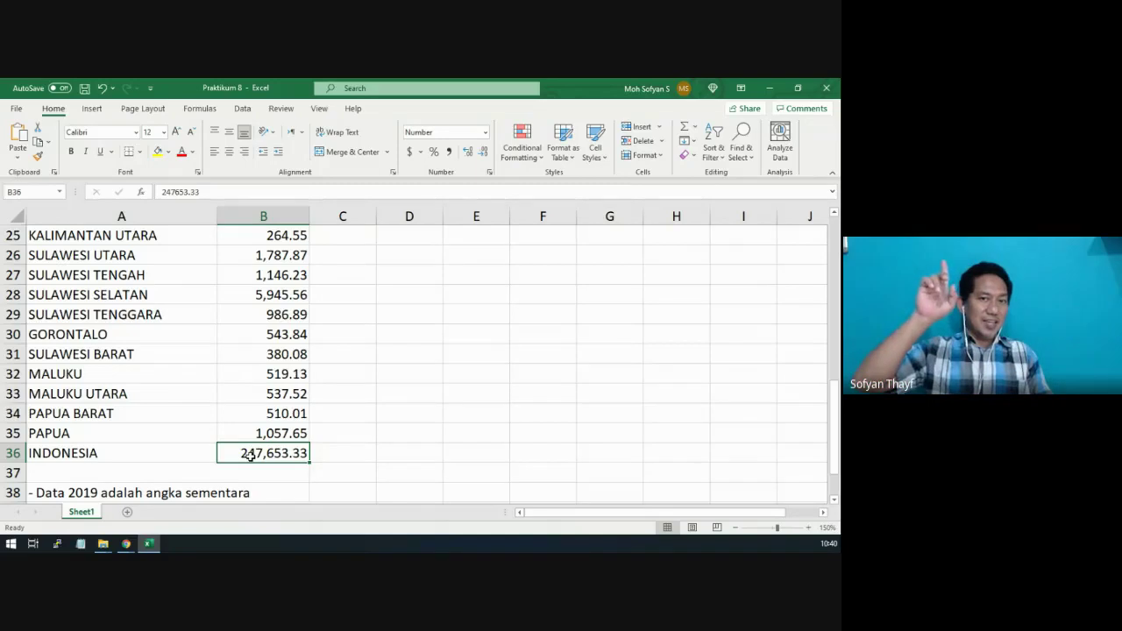
Delete rows 36 to 42, removing the Indonesia total and the source notes below Papua
scroll(251, 457, "up", 1)
scroll(251, 457, "up", 8)
scroll(250, 440, "down", 1)
scroll(251, 440, "down", 10)
left_click_drag(13, 275, 29, 346)
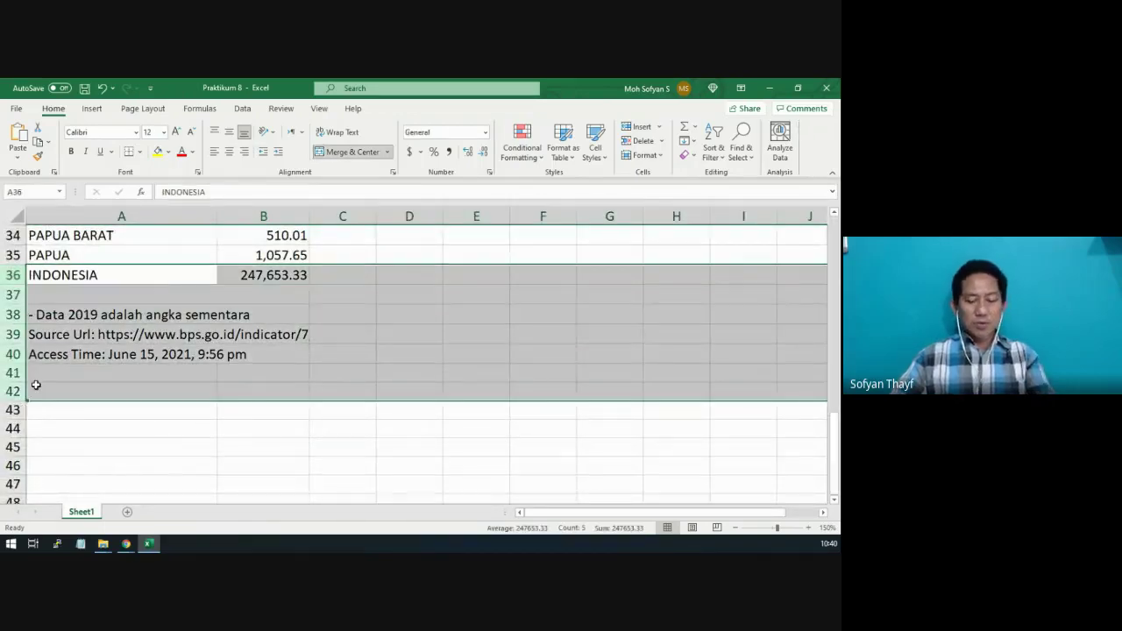
key("ctrl+minus")
left_click(67, 318)
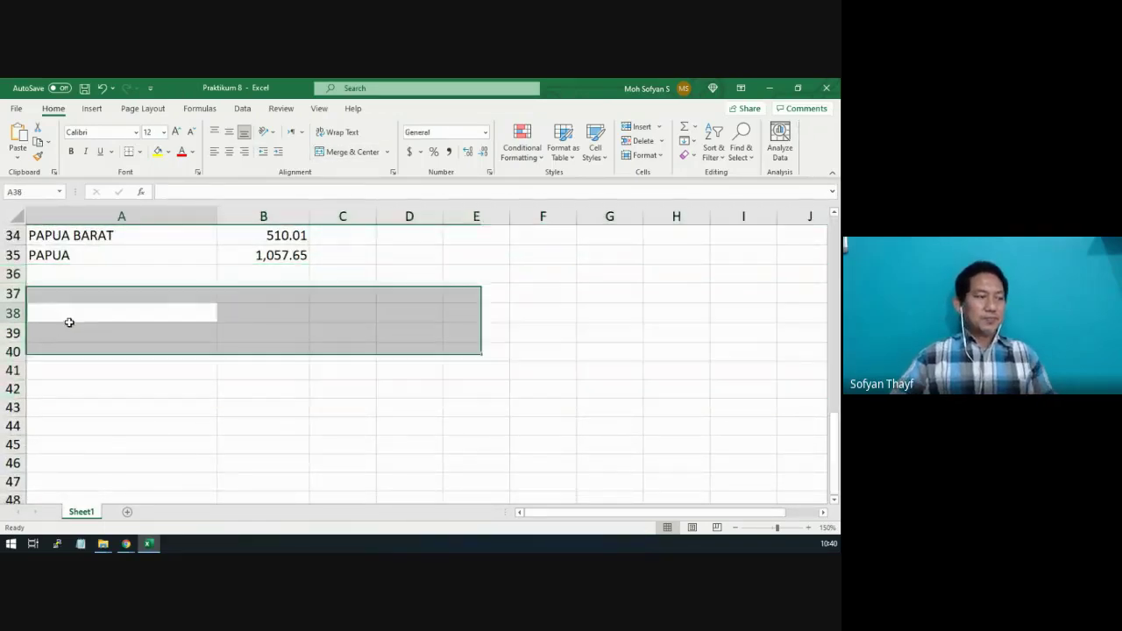
Narrow column B to fit the figures more closely and check the province list from Aceh to Papua
scroll(185, 308, "up", 9)
scroll(186, 308, "up", 2)
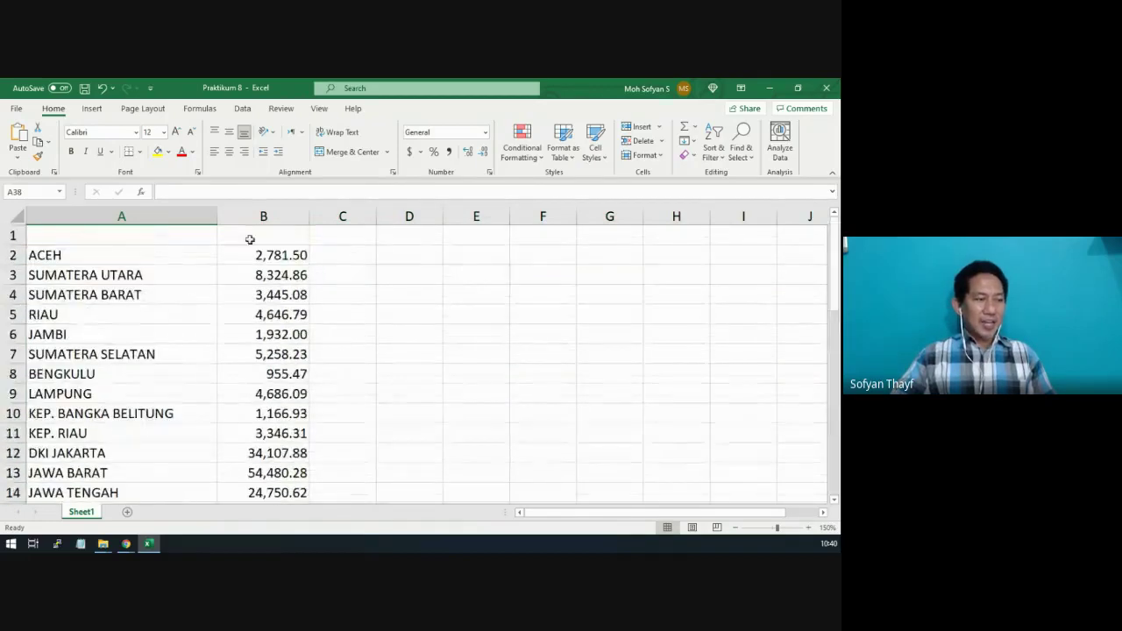
left_click_drag(309, 215, 292, 218)
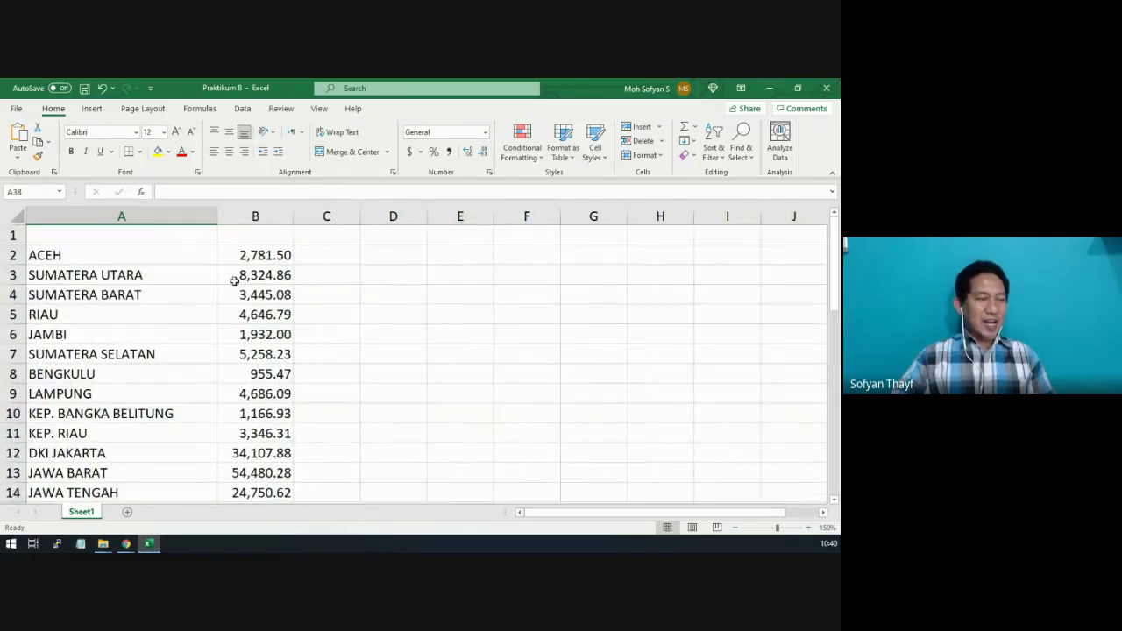
left_click(247, 279)
left_click(258, 311)
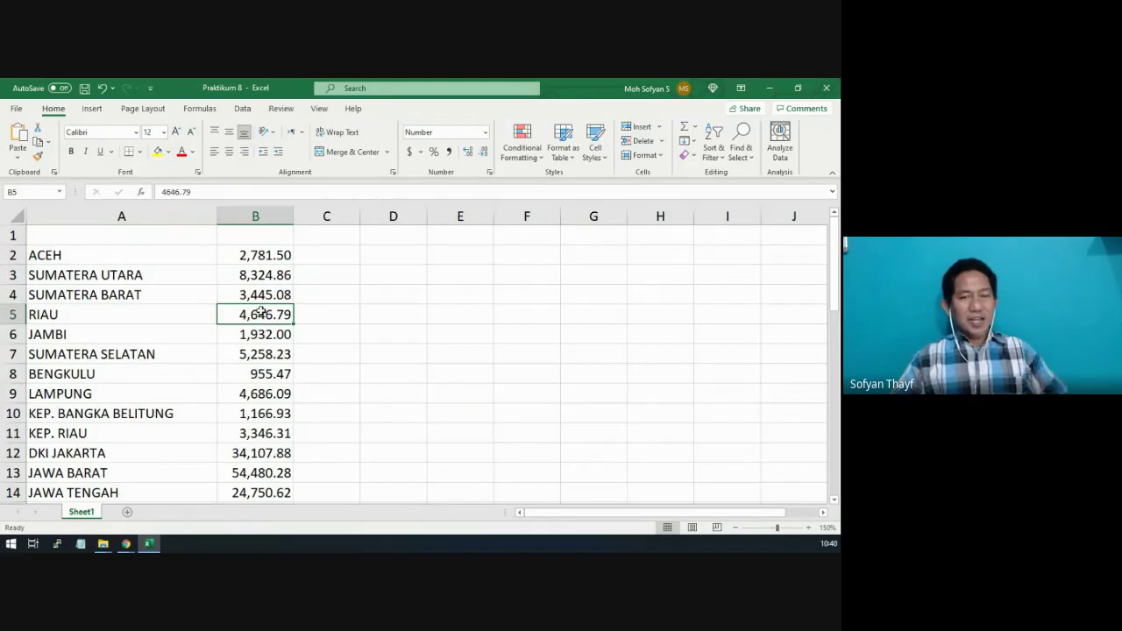
scroll(153, 292, "down", 11)
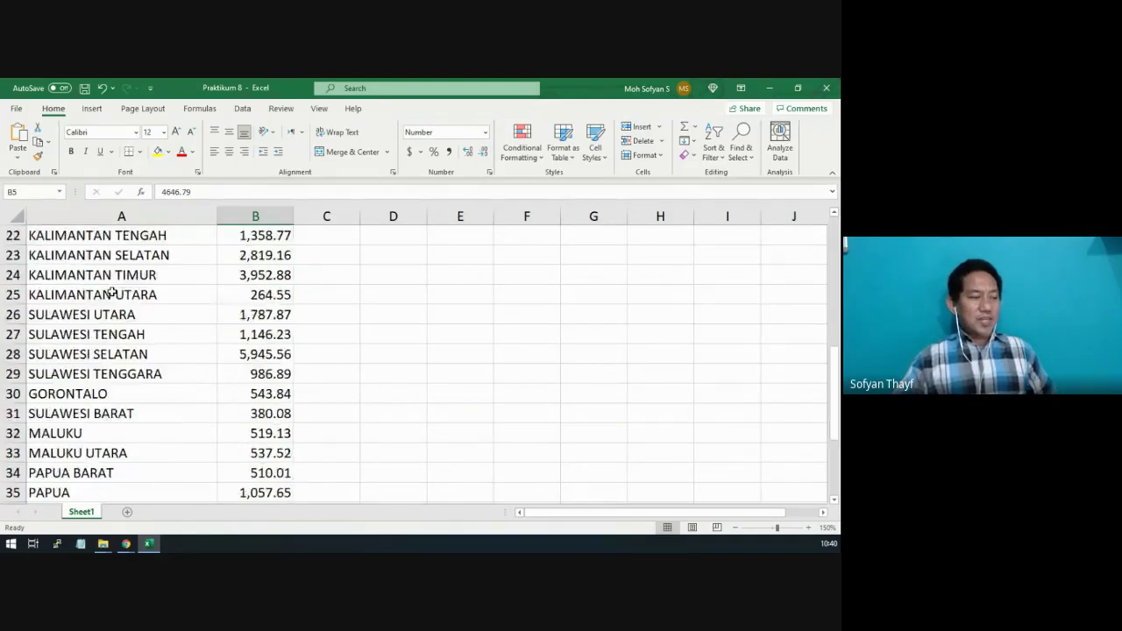
scroll(112, 291, "up", 11)
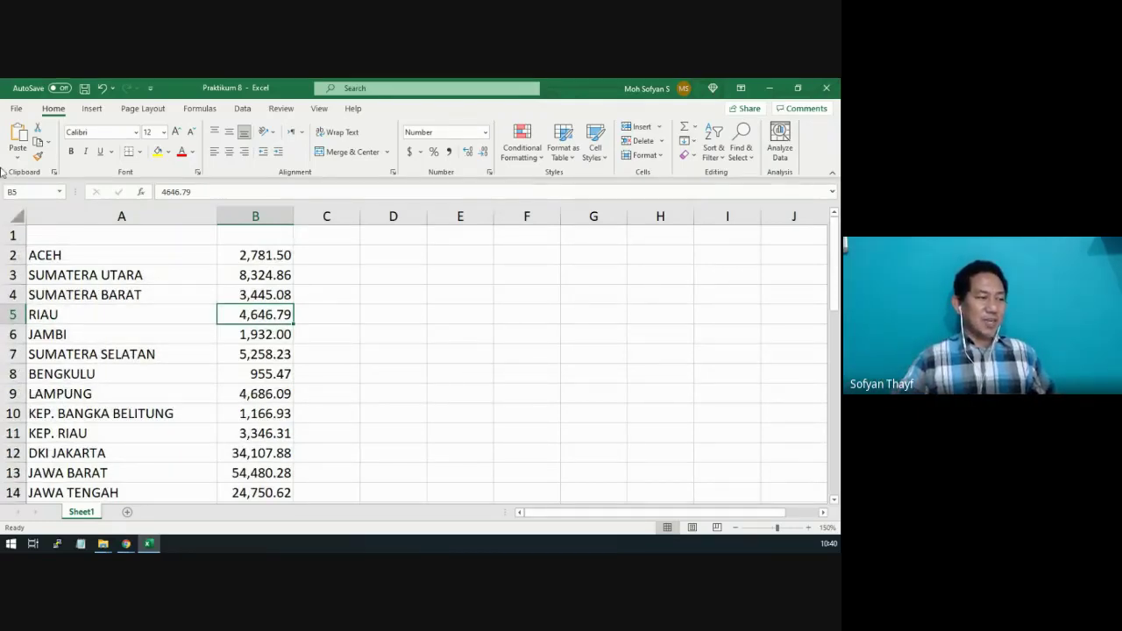
Create a default column chart from the province names and figures in A2:B35 and place it beside the data
left_click(98, 256)
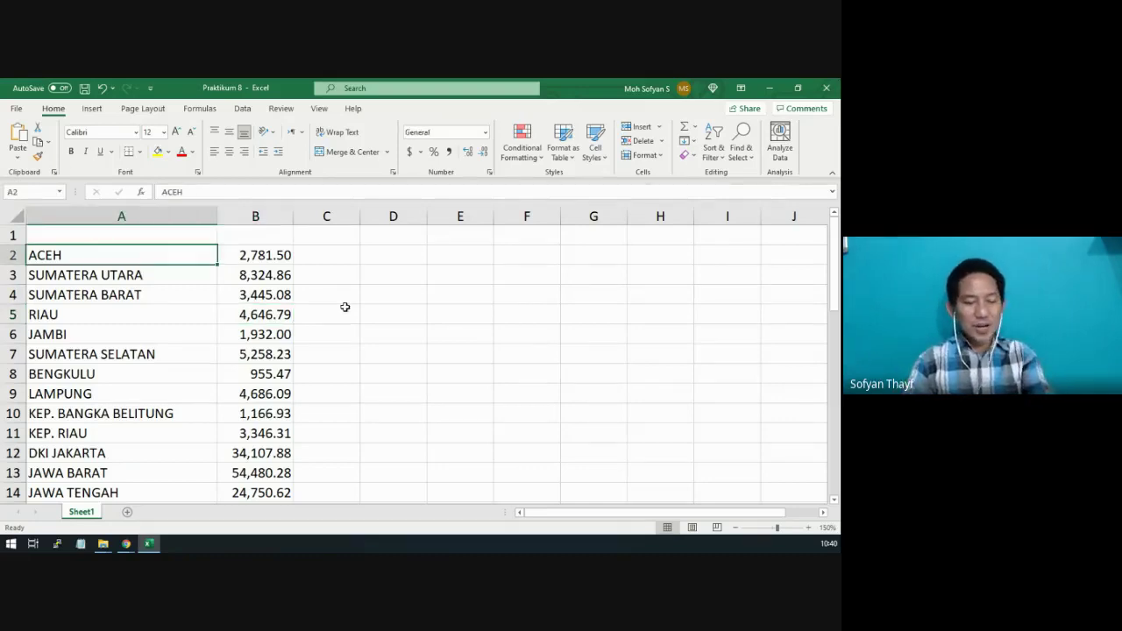
key("ctrl+shift+Right")
key("ctrl+shift+Down")
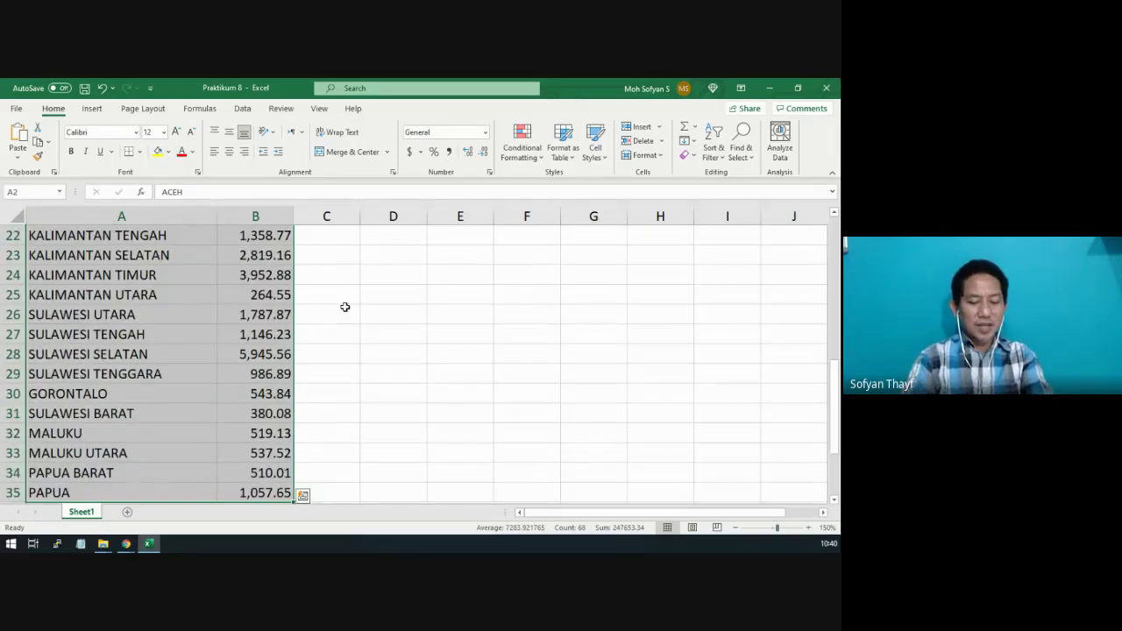
key("alt")
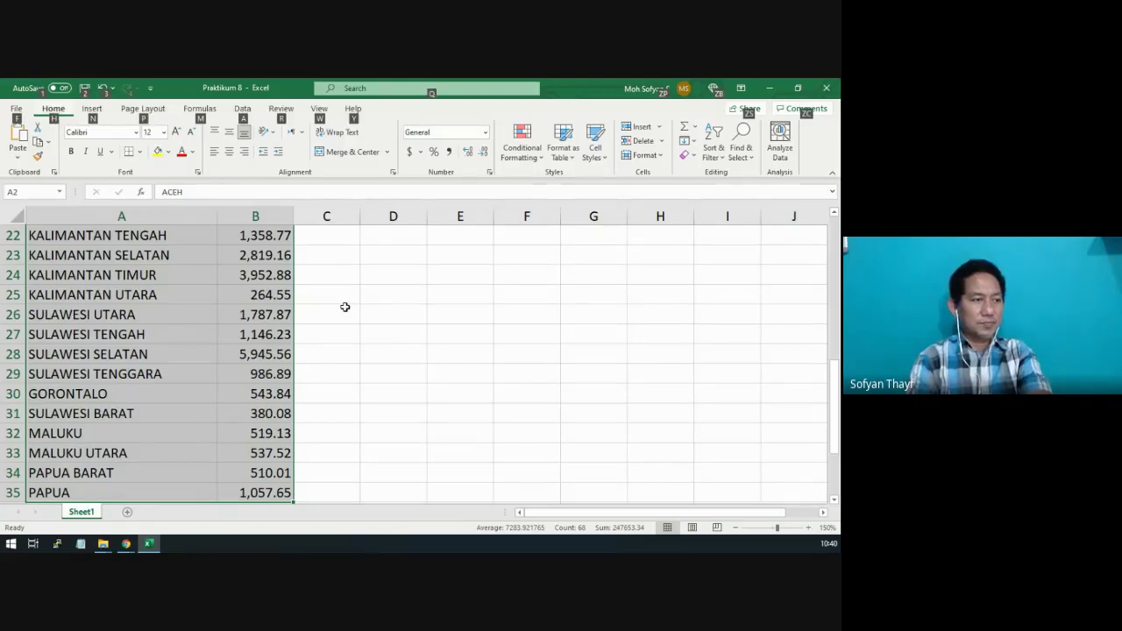
key("Escape")
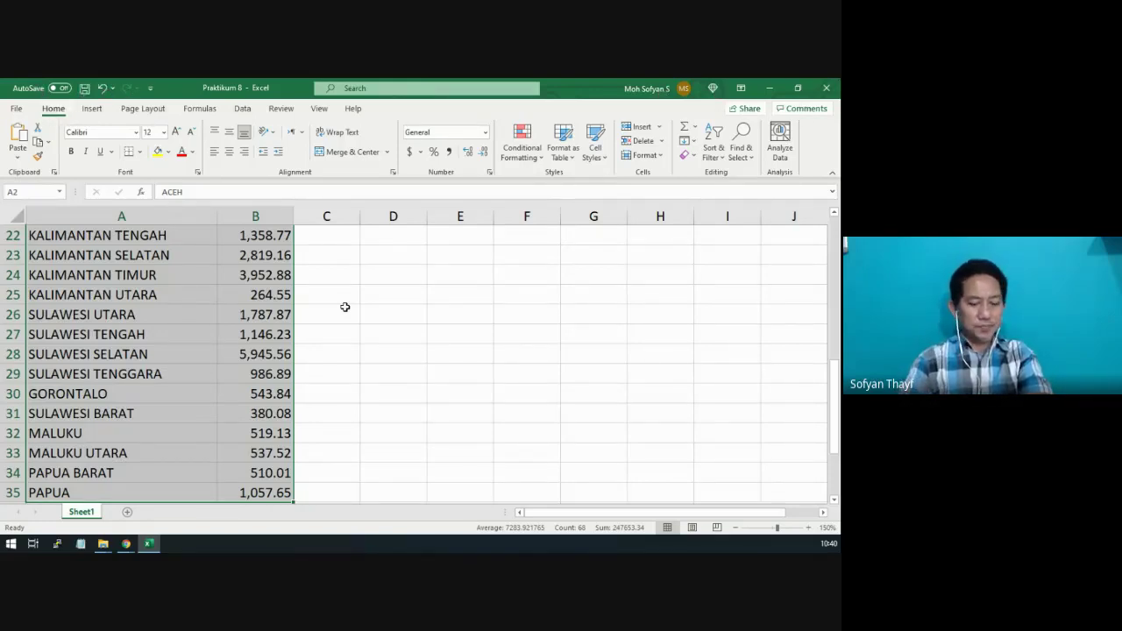
key("alt+F1")
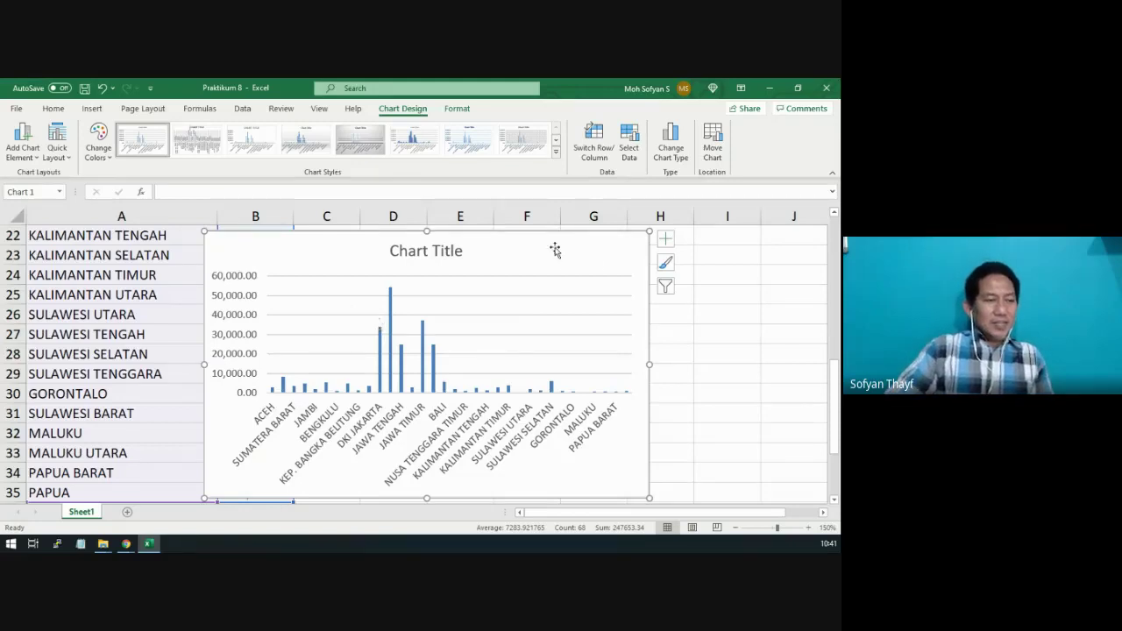
left_click_drag(556, 246, 659, 250)
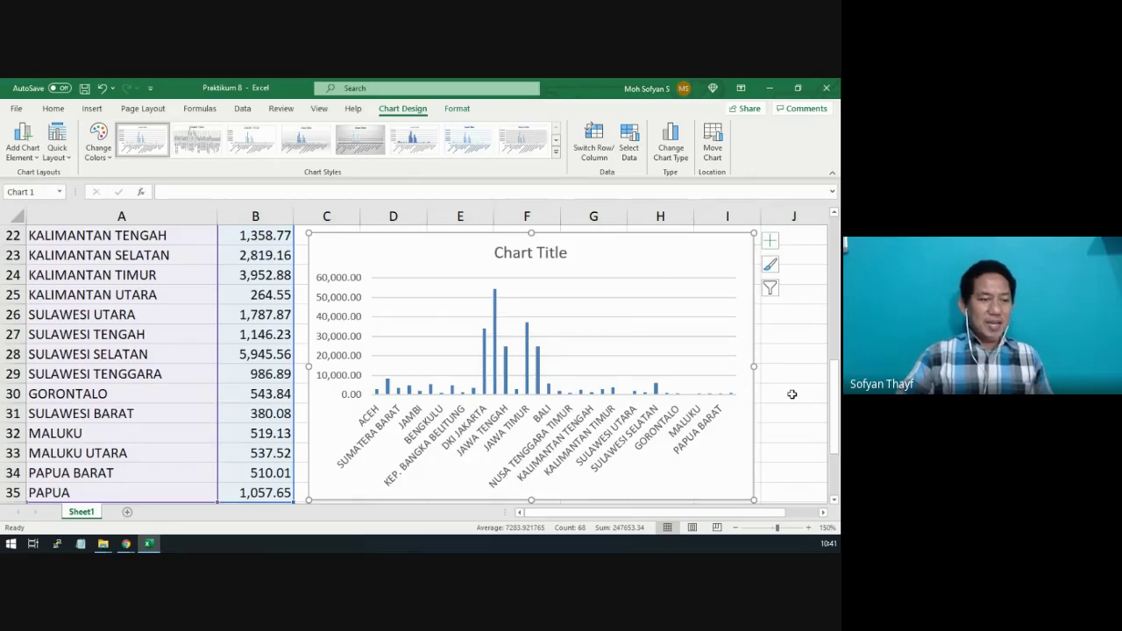
Delete the column chart and return to the start of the province list
key("Delete")
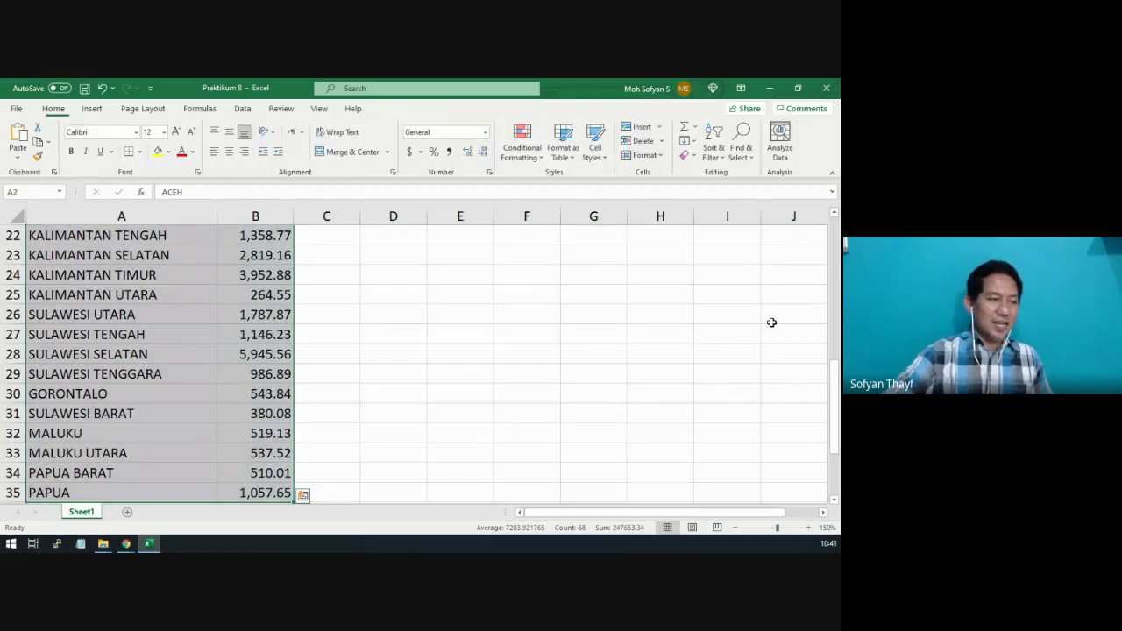
left_click(213, 323)
scroll(213, 325, "up", 7)
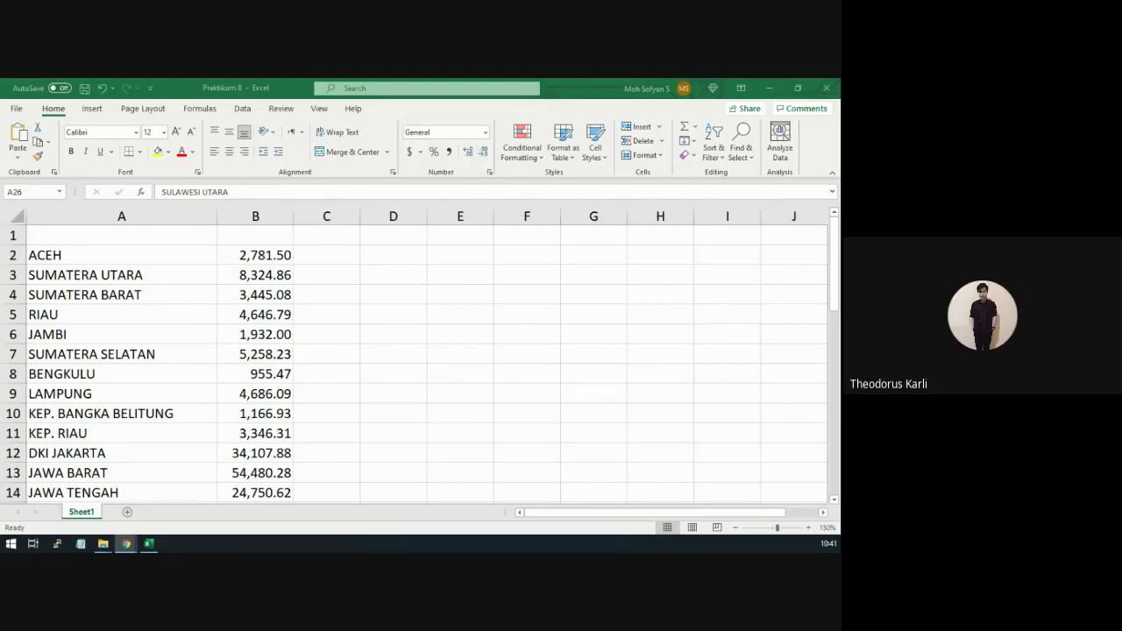
Check the province names in A2:A35 by selecting them, and narrow column A to fit the longest name
left_click(148, 253)
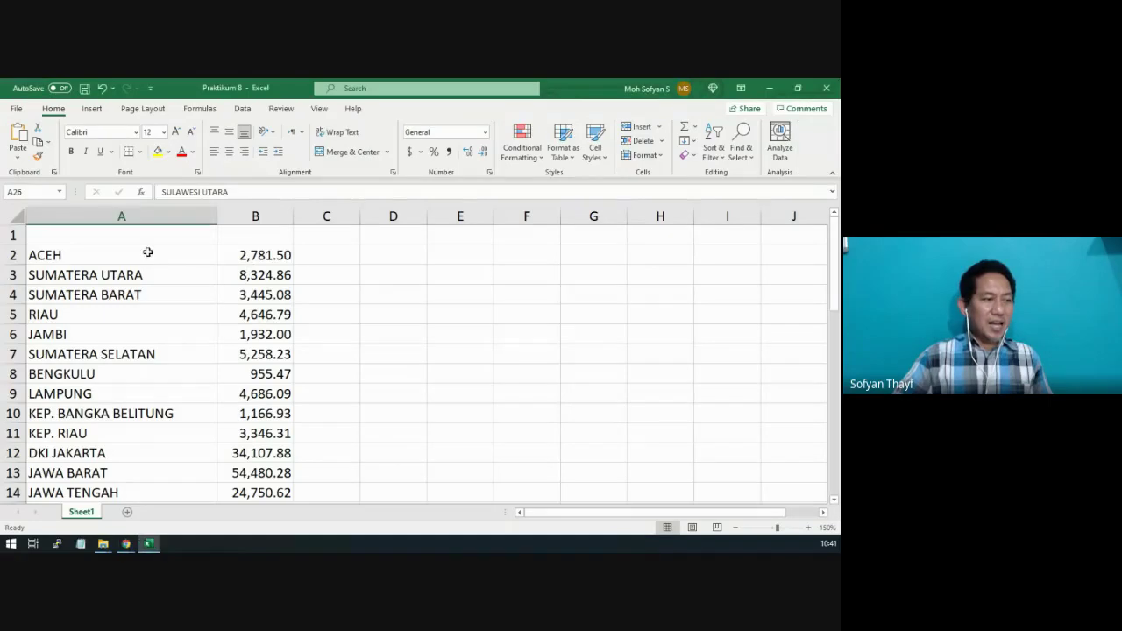
left_click_drag(148, 252, 162, 474)
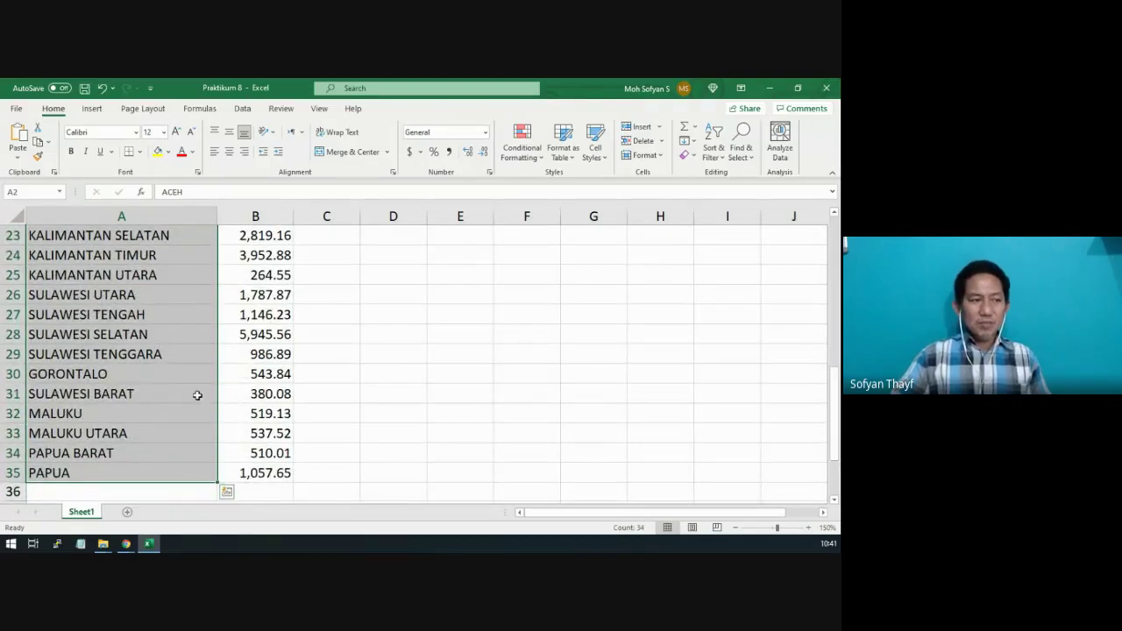
scroll(193, 374, "up", 7)
left_click(169, 323)
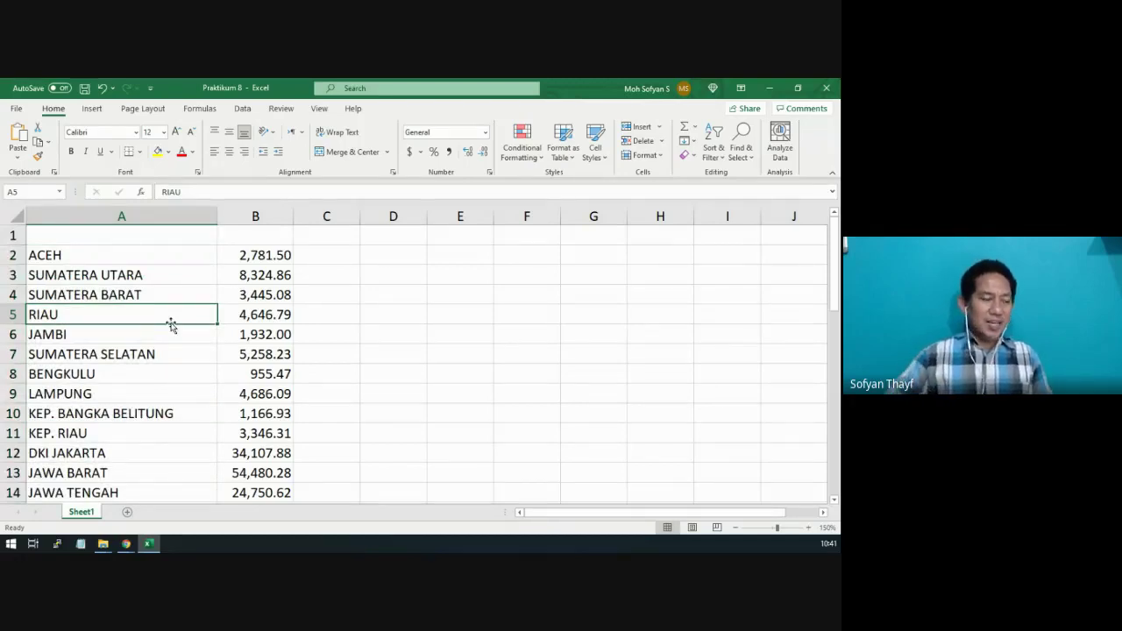
left_click_drag(218, 215, 185, 215)
left_click(229, 393)
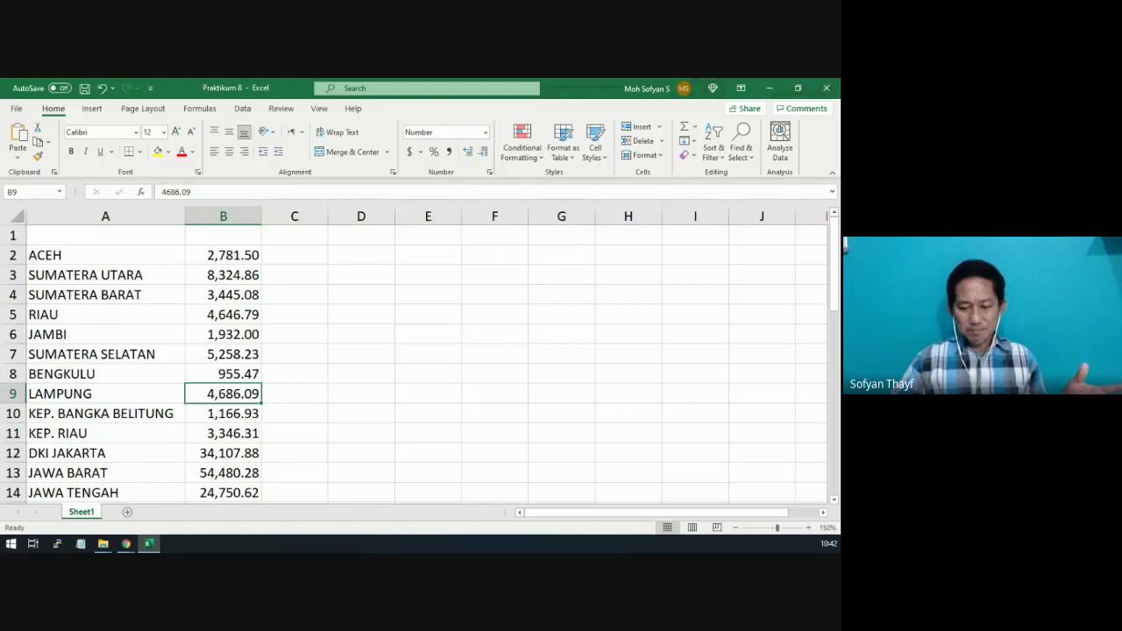
Switch to the Chrome window showing Badan Pusat Statistik and open a new browser tab
key("alt+Tab")
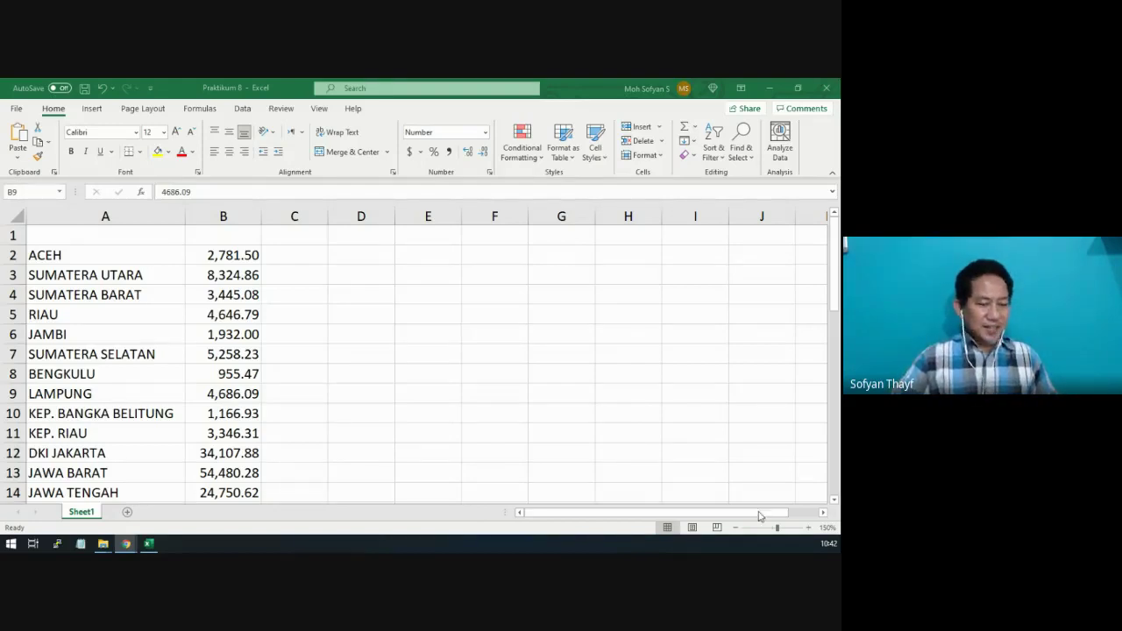
mouse_move(128, 544)
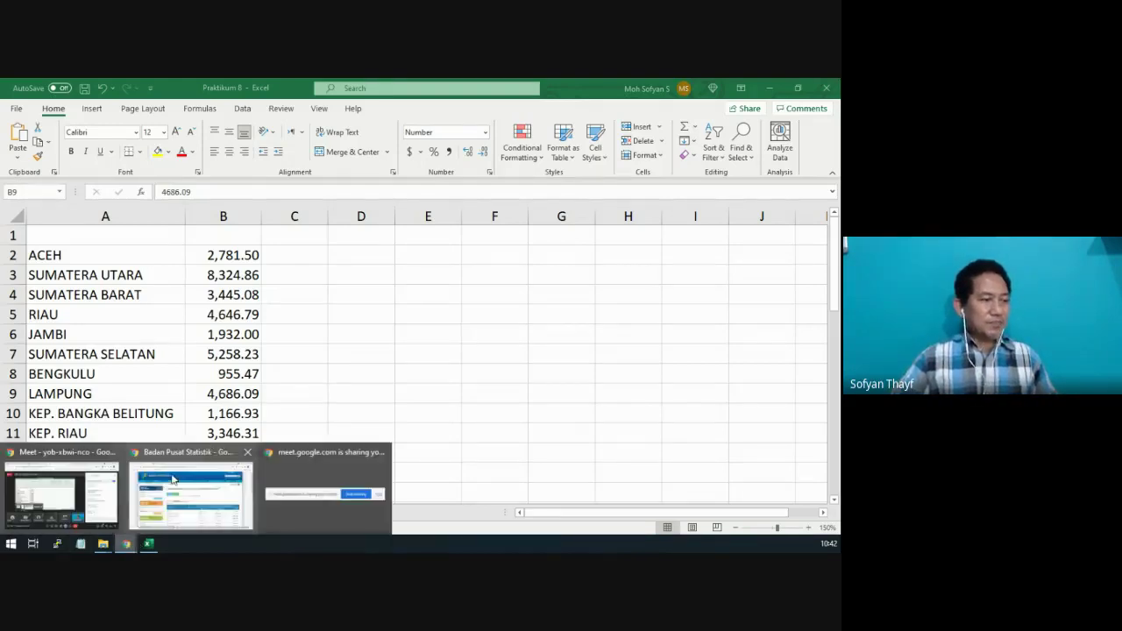
left_click(176, 481)
left_click(168, 89)
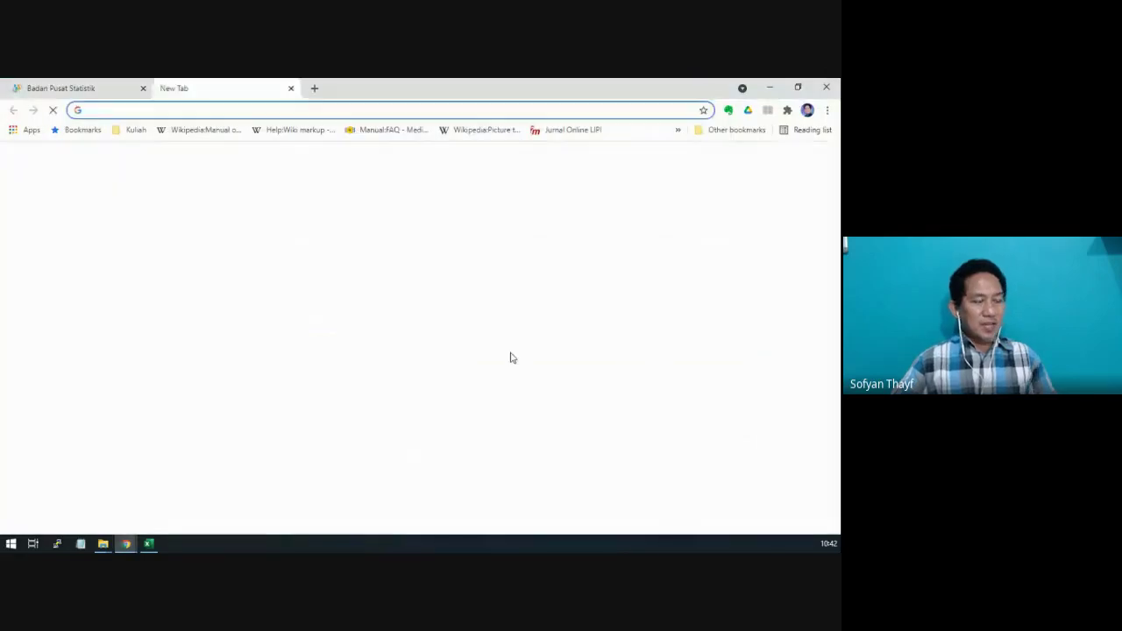
Search Google for "heat map", show the image results and examine the different styles of heat map examples
type("heat map")
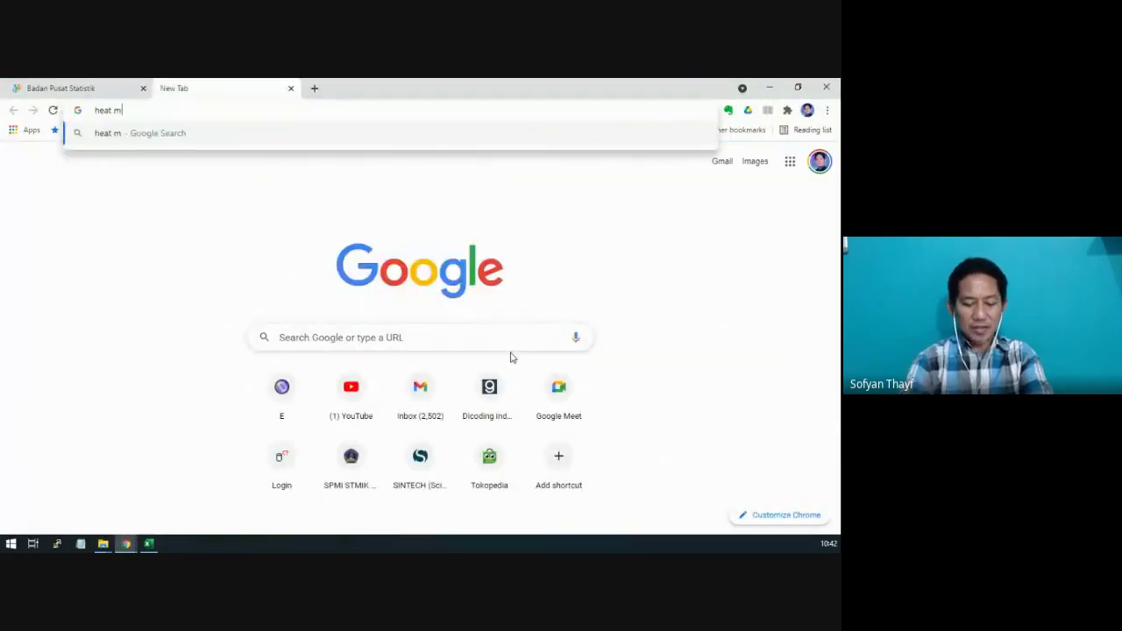
key("Return")
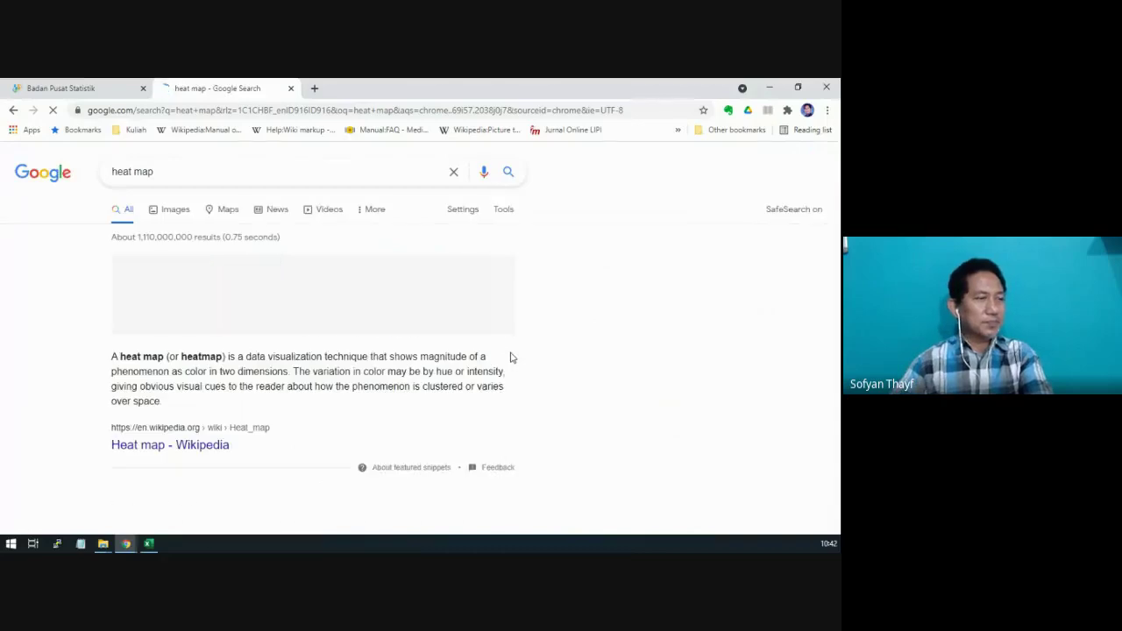
left_click(180, 214)
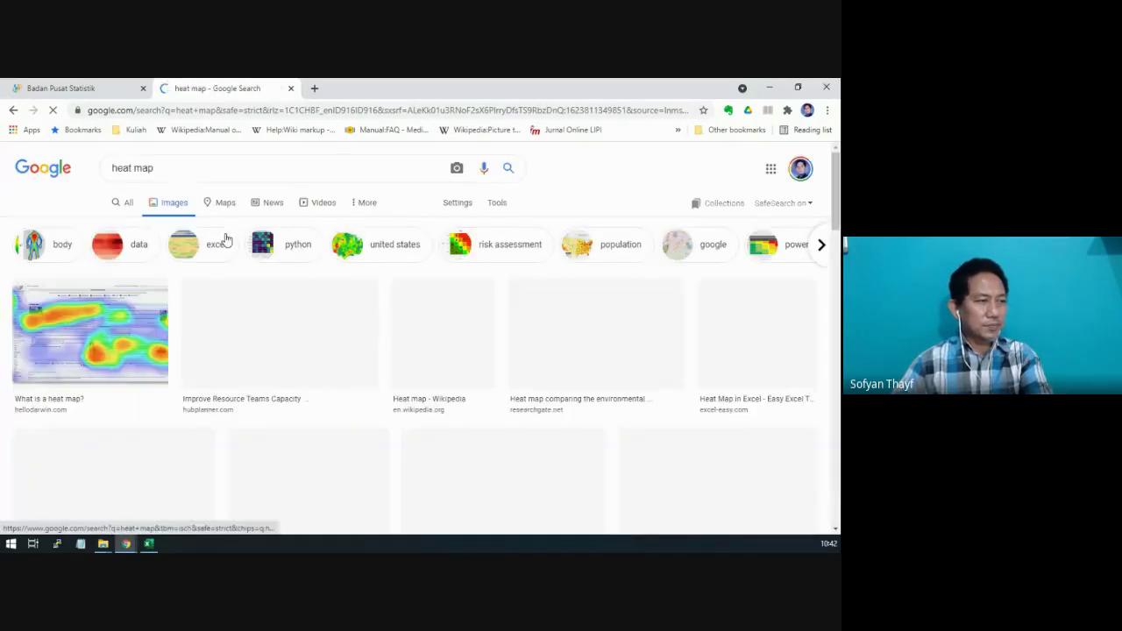
scroll(662, 368, "down", 2)
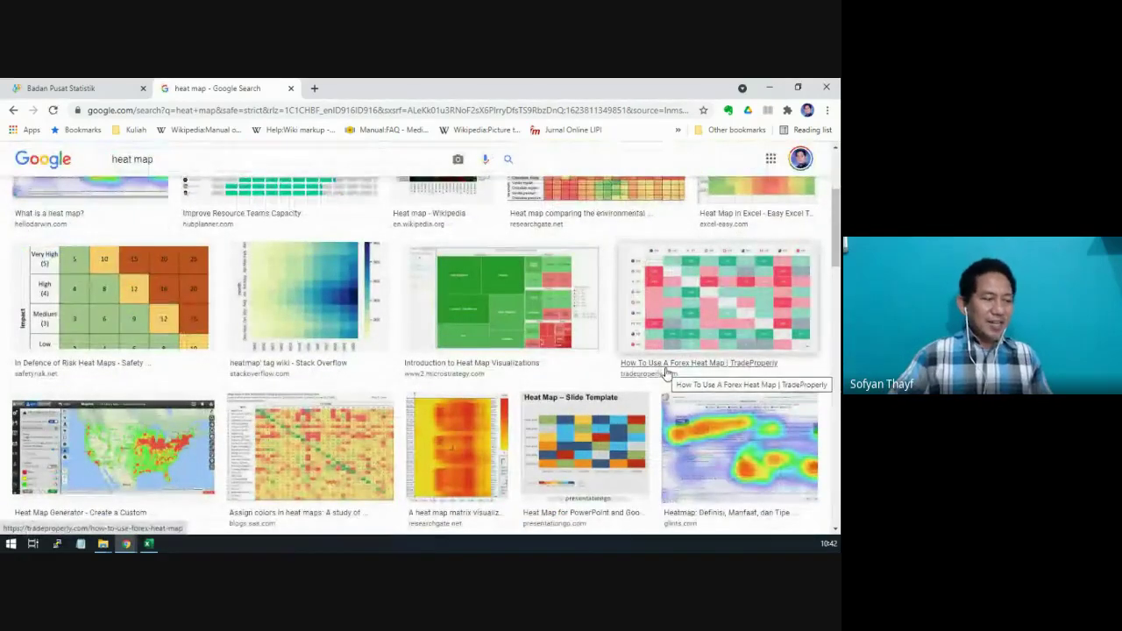
scroll(666, 509, "up", 2)
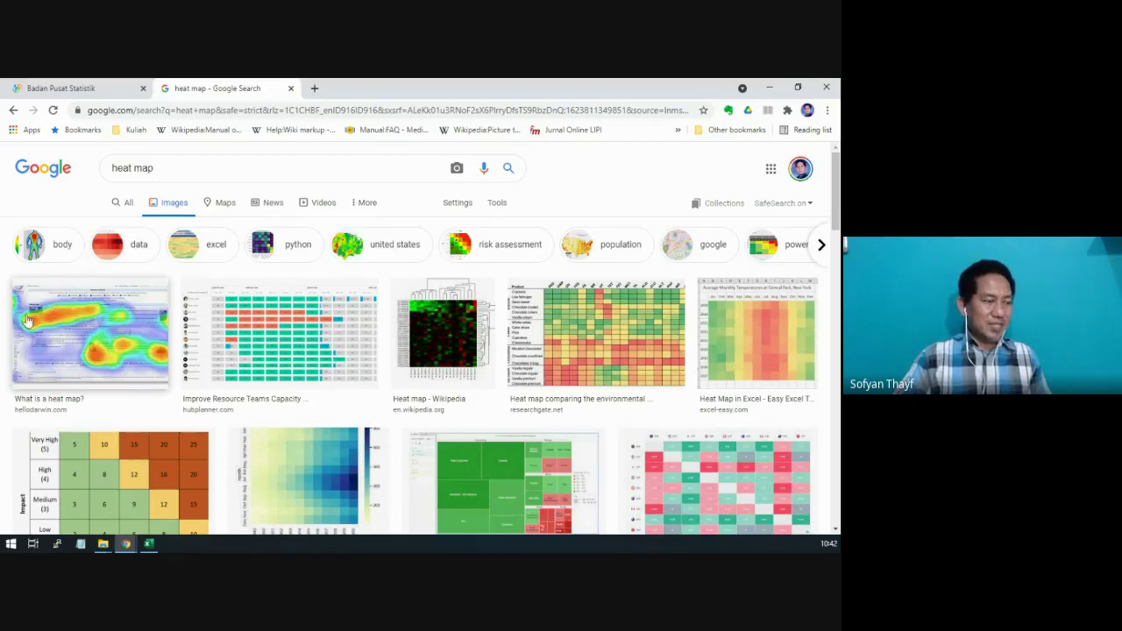
scroll(526, 368, "down", 3)
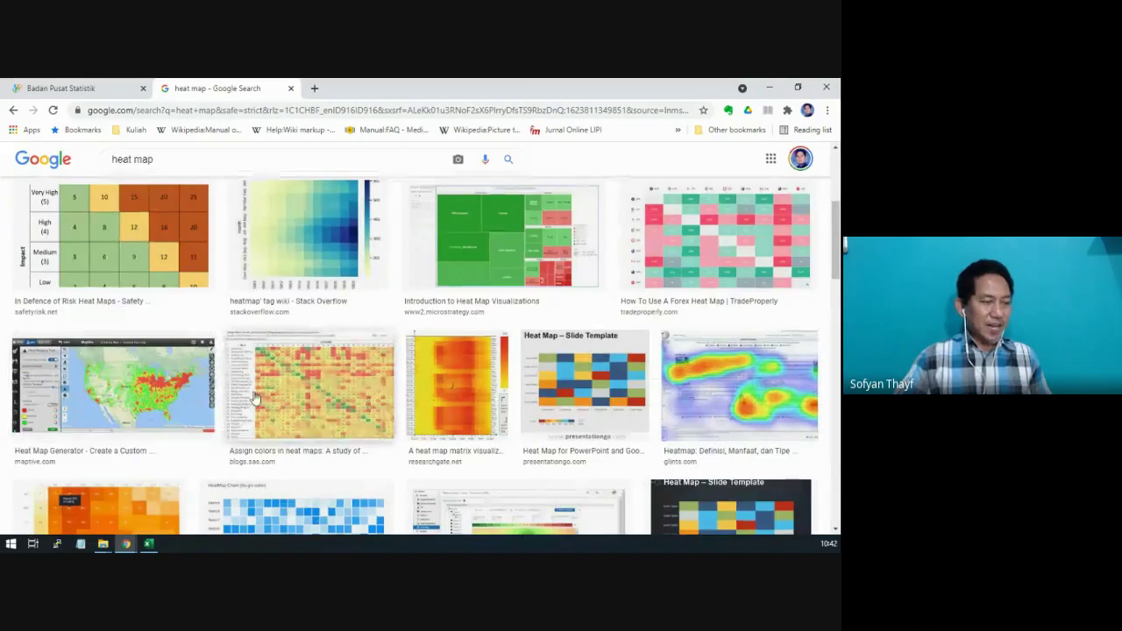
scroll(254, 399, "down", 1)
scroll(255, 399, "up", 4)
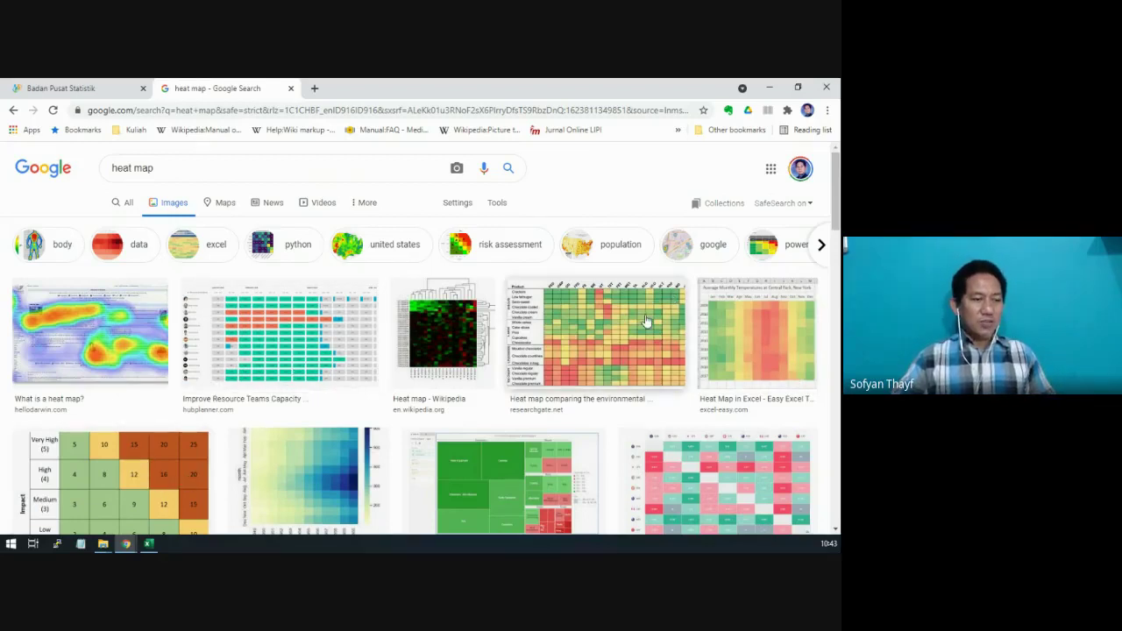
scroll(644, 322, "down", 1)
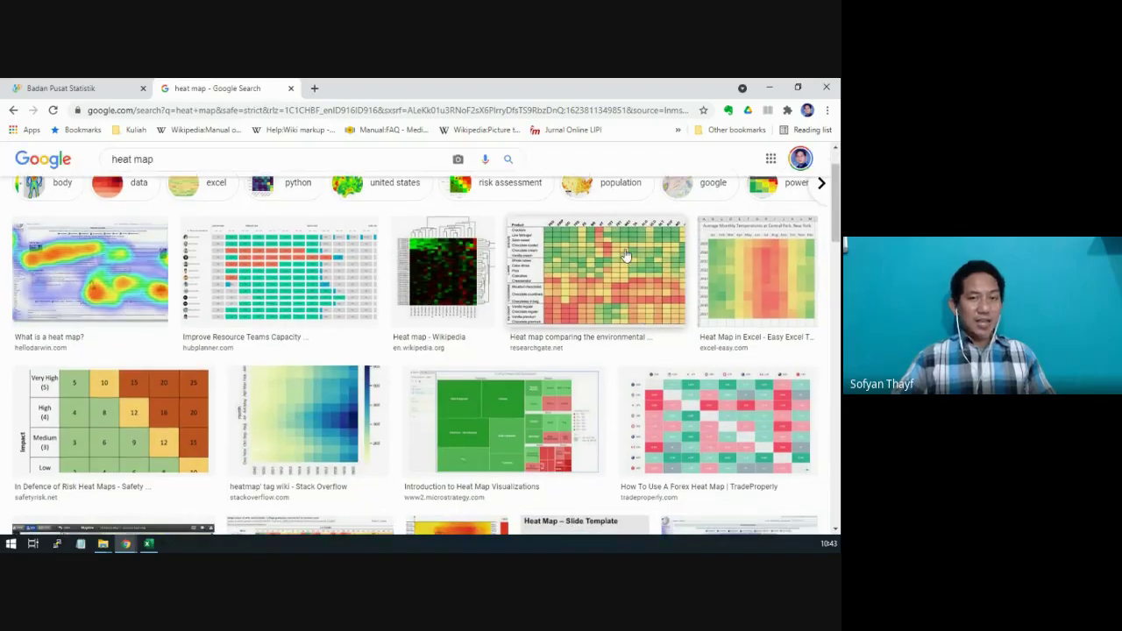